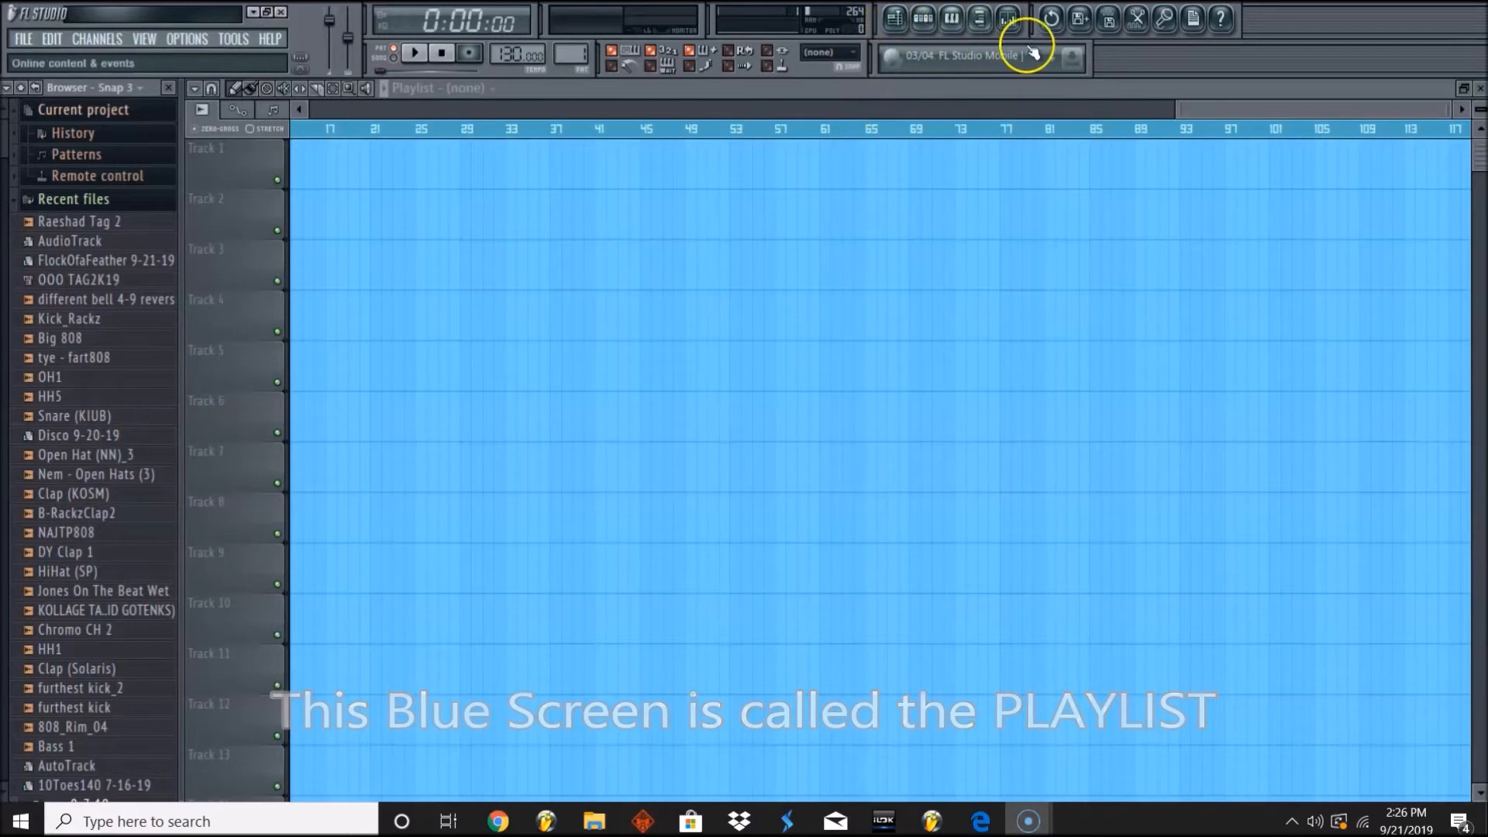
Show the mixer with its insert tracks, and close it again.
{"action": "left_click", "coordinate": [1010, 20]}
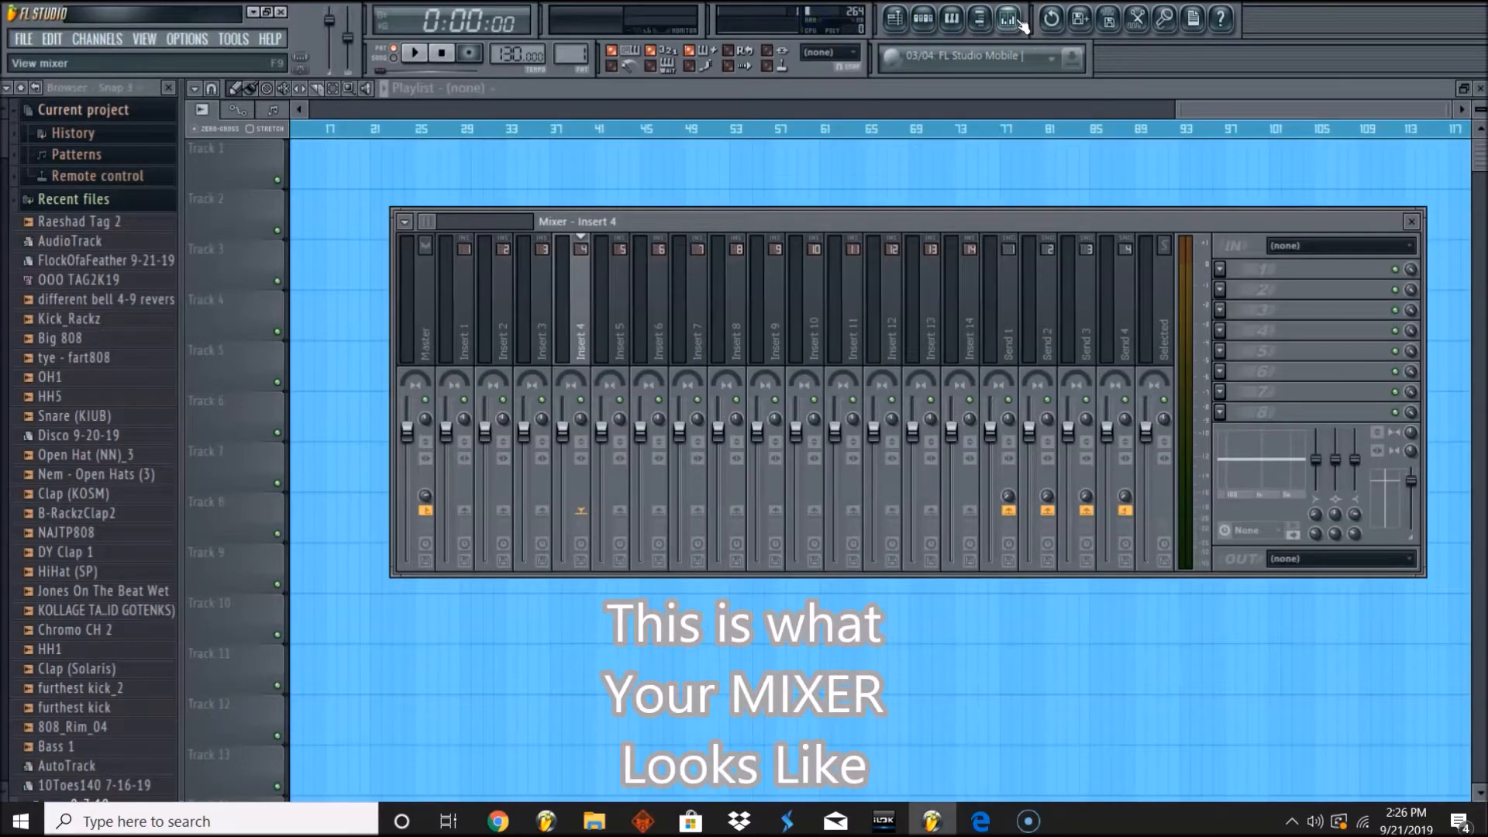
{"action": "left_click", "coordinate": [1014, 21]}
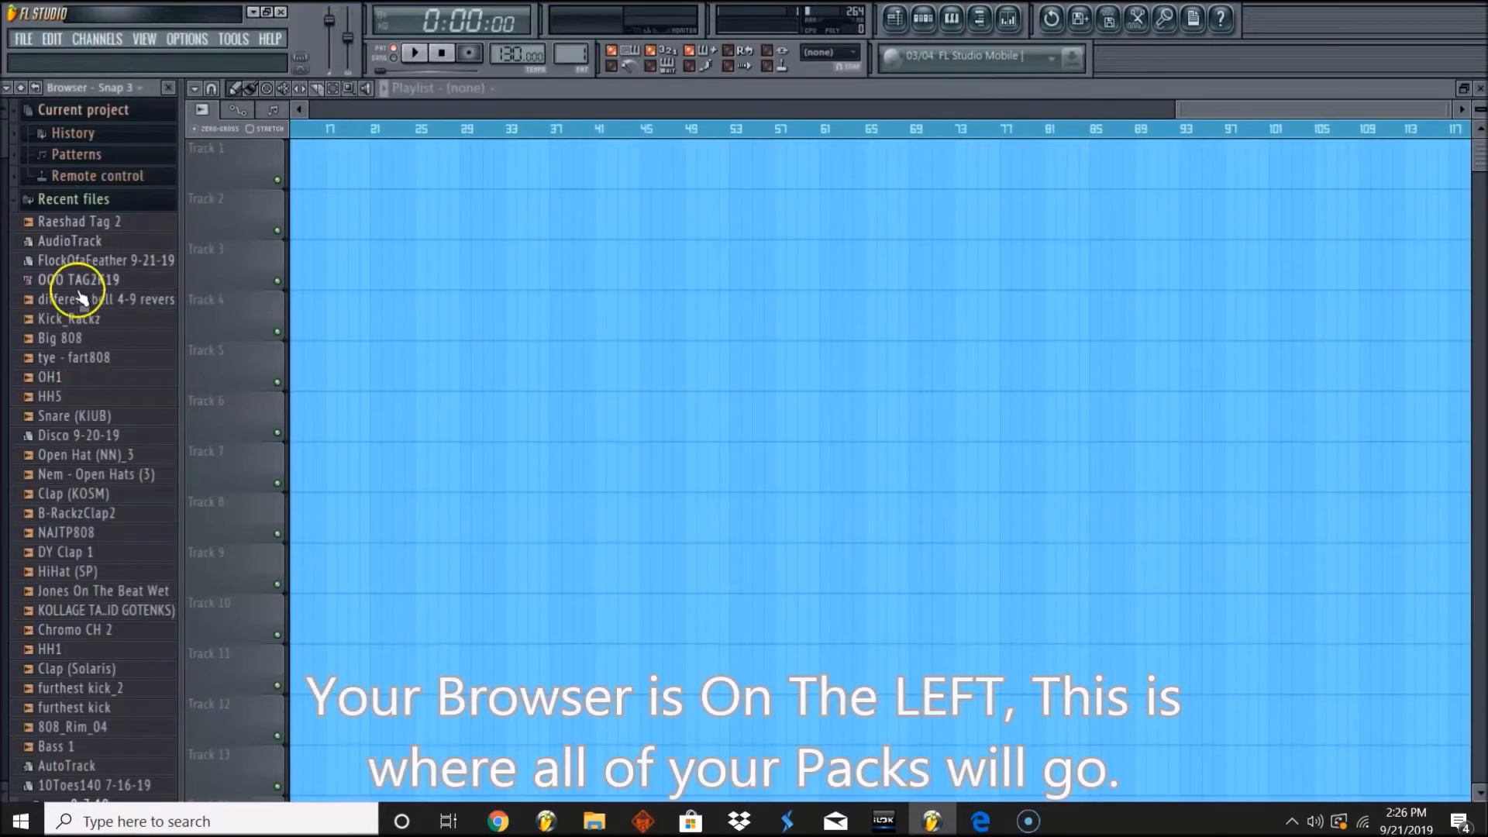
Collapse the recent files list in the browser and look through the drum kits listed under Packs.
{"action": "scroll", "coordinate": [69, 350], "scroll_direction": "down", "scroll_amount": 8}
{"action": "scroll", "coordinate": [132, 392], "scroll_direction": "up", "scroll_amount": 8}
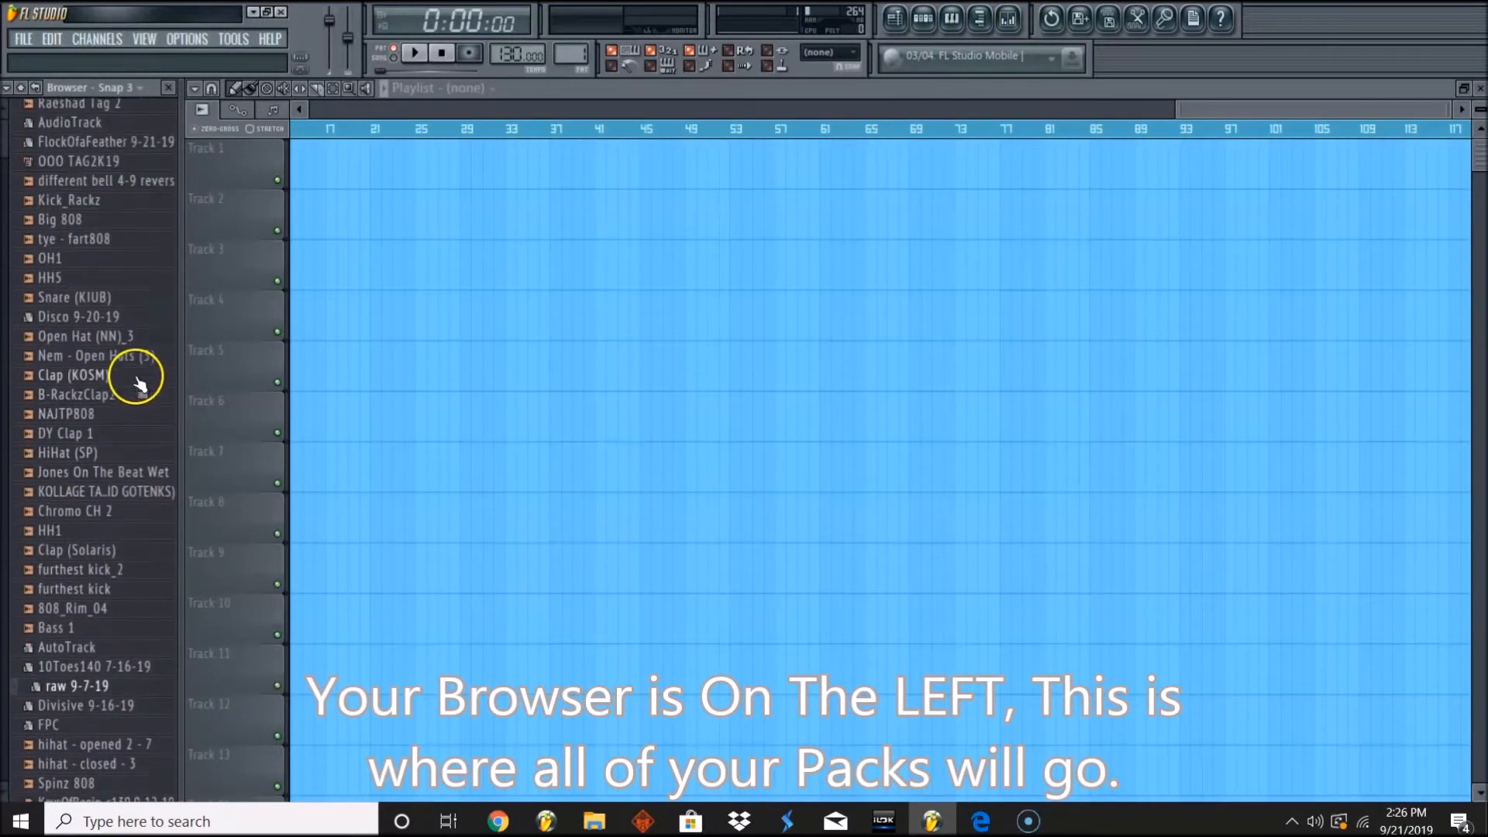
{"action": "left_click", "coordinate": [85, 200]}
{"action": "scroll", "coordinate": [107, 434], "scroll_direction": "down", "scroll_amount": 10}
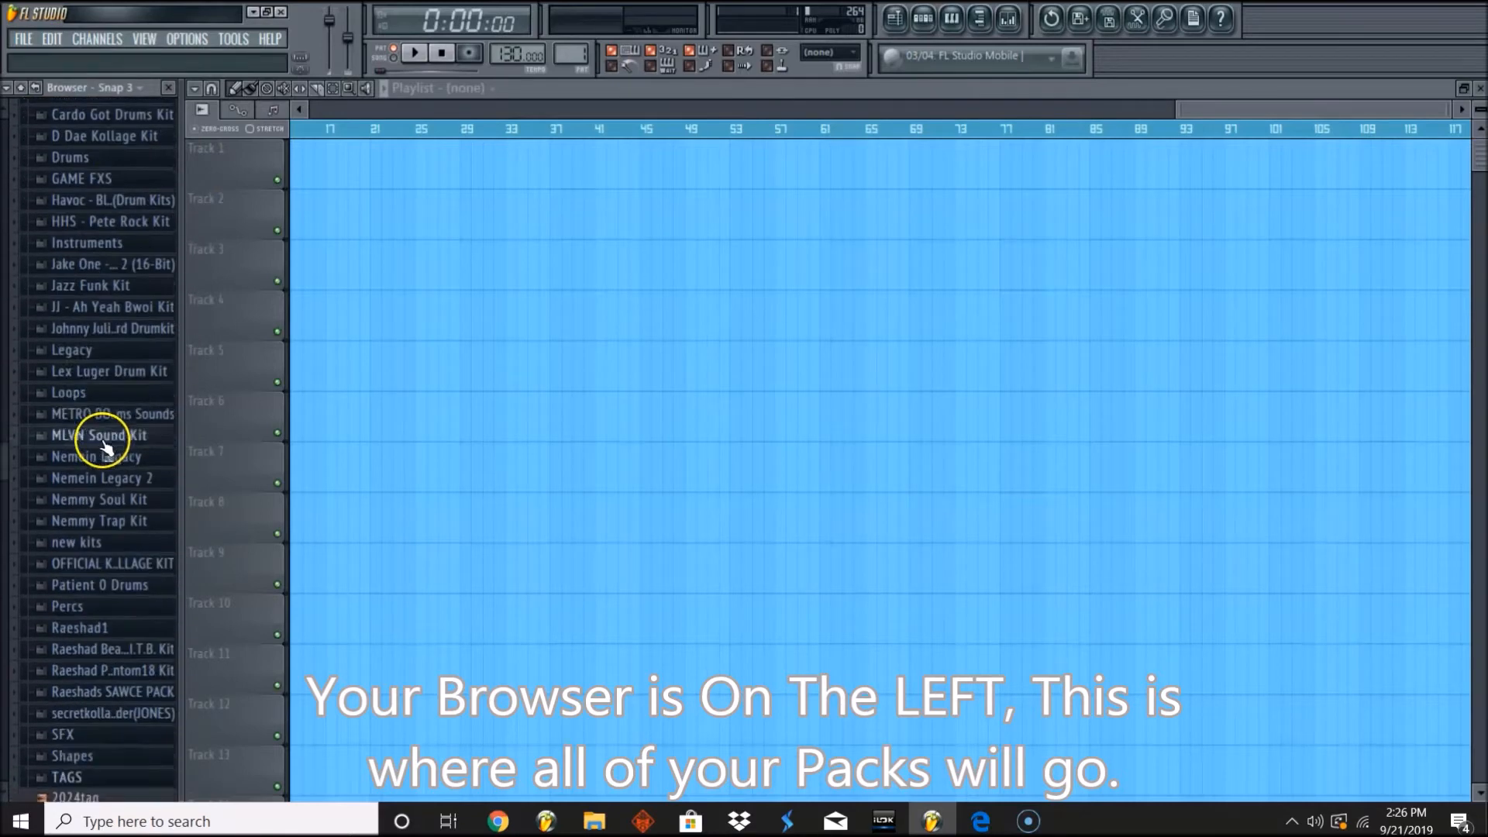
{"action": "scroll", "coordinate": [107, 448], "scroll_direction": "down", "scroll_amount": 5}
{"action": "scroll", "coordinate": [107, 448], "scroll_direction": "up", "scroll_amount": 15}
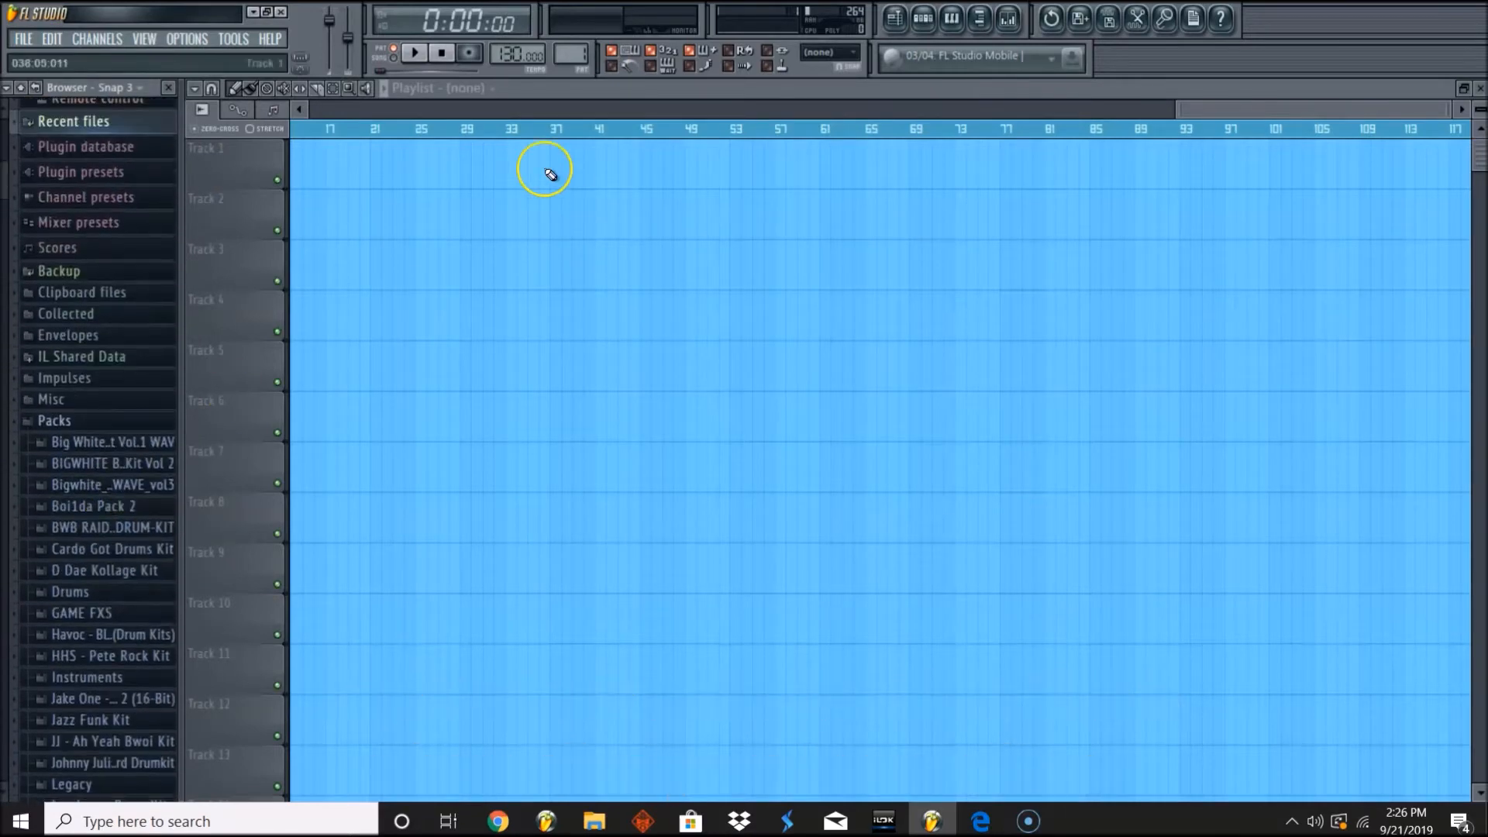
Bring up the playlist and show the step sequencer with its Kick, Clap, Hat and Snare channels.
{"action": "left_click", "coordinate": [894, 17]}
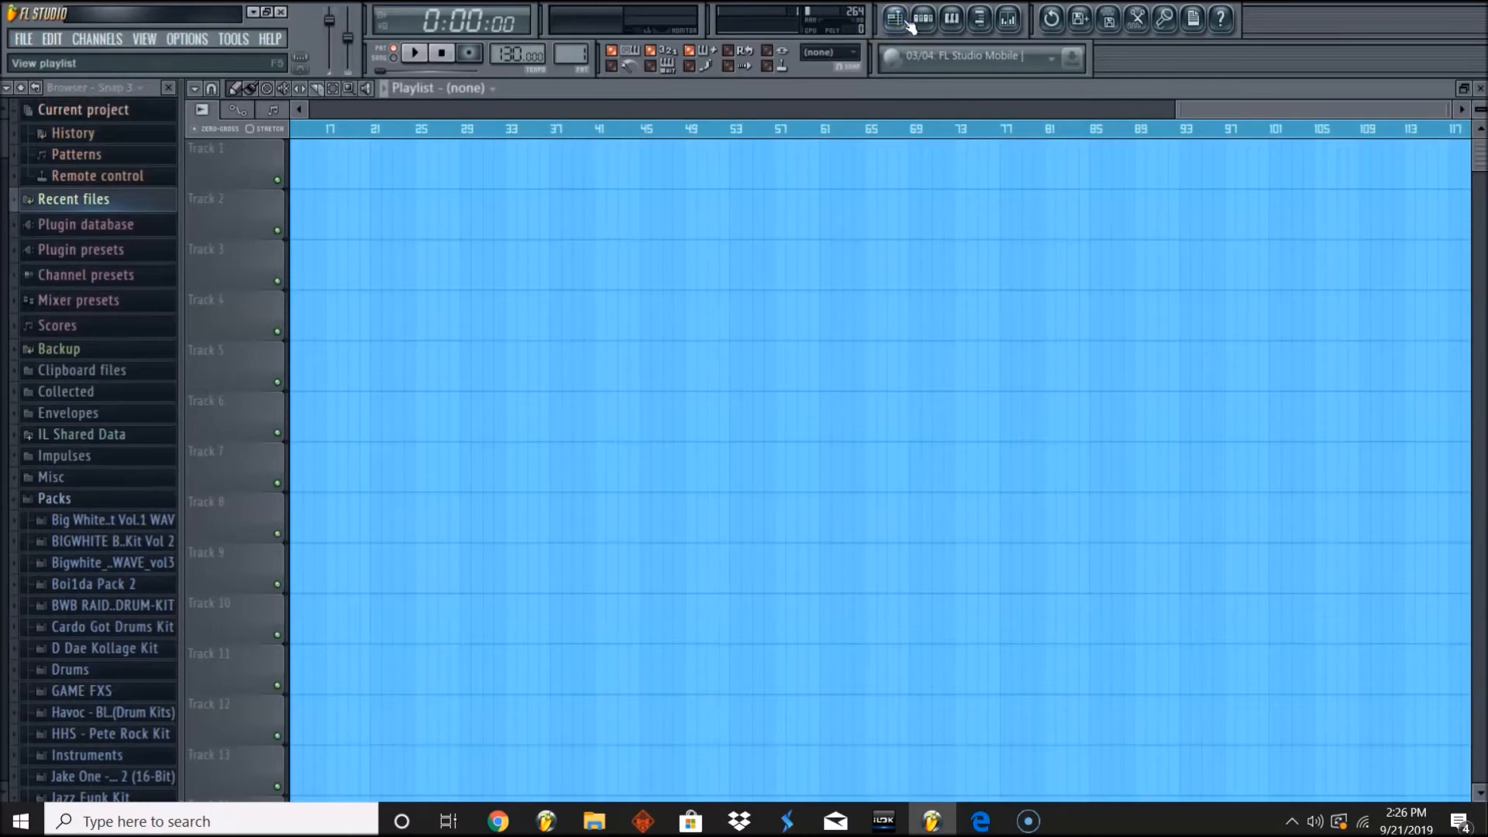
{"action": "left_click", "coordinate": [922, 18]}
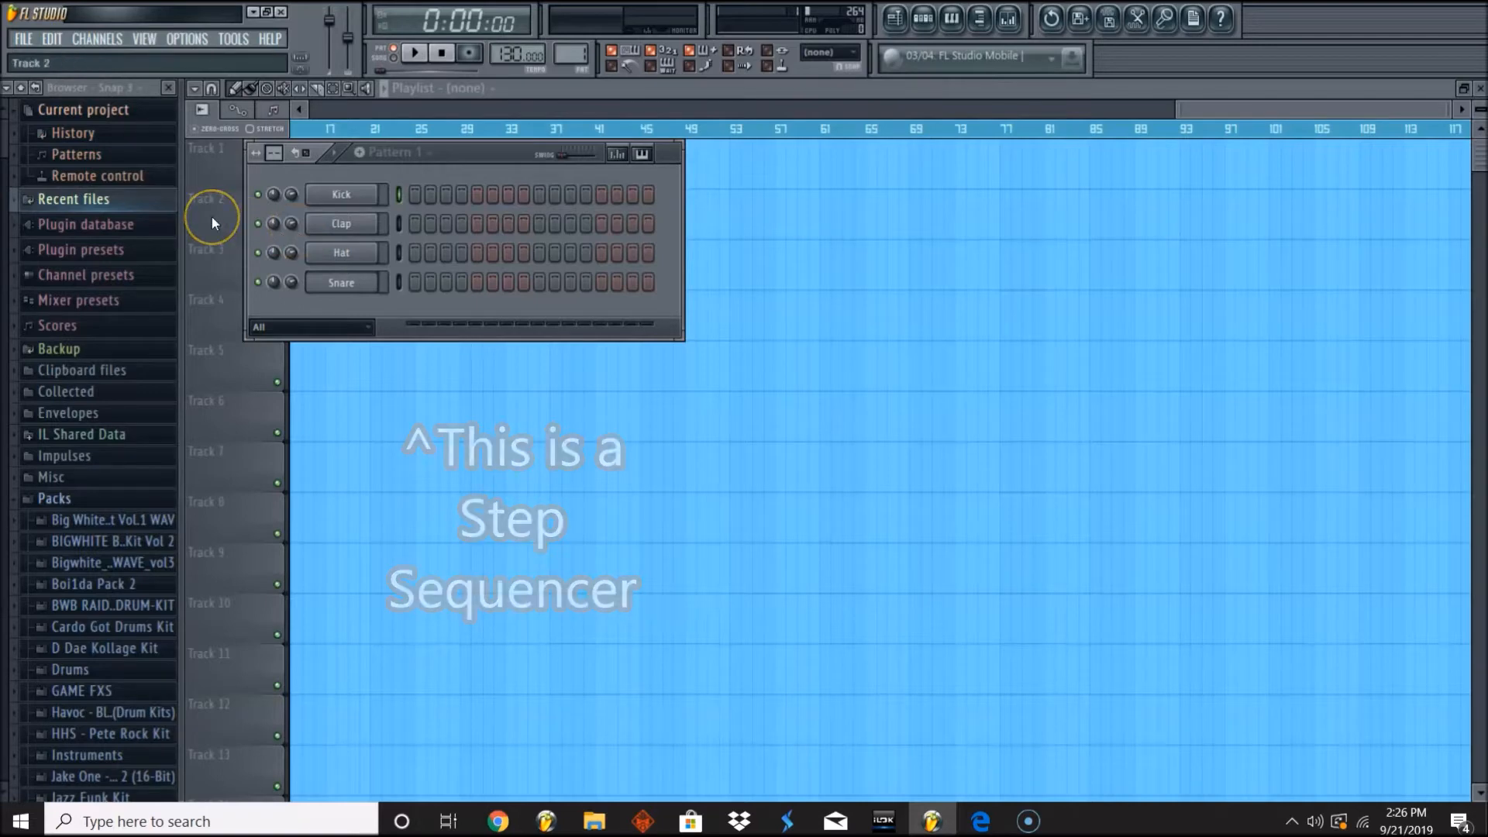
Expand and collapse the recent files list, and look over the browser's folders and installed packs.
{"action": "left_click", "coordinate": [70, 198]}
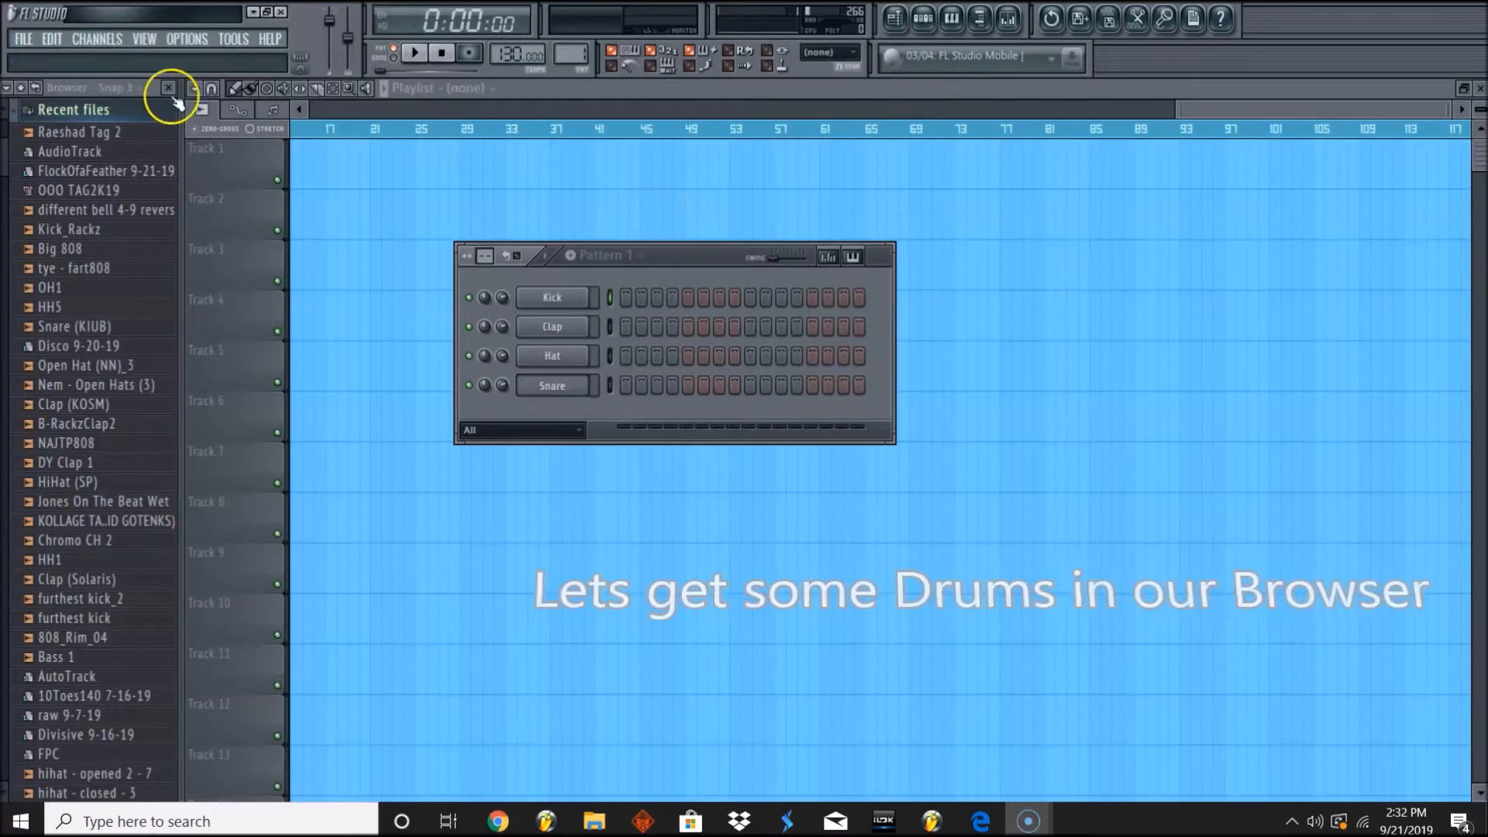
{"action": "left_click", "coordinate": [87, 110]}
{"action": "scroll", "coordinate": [41, 453], "scroll_direction": "down", "scroll_amount": 8}
{"action": "scroll", "coordinate": [67, 438], "scroll_direction": "up", "scroll_amount": 10}
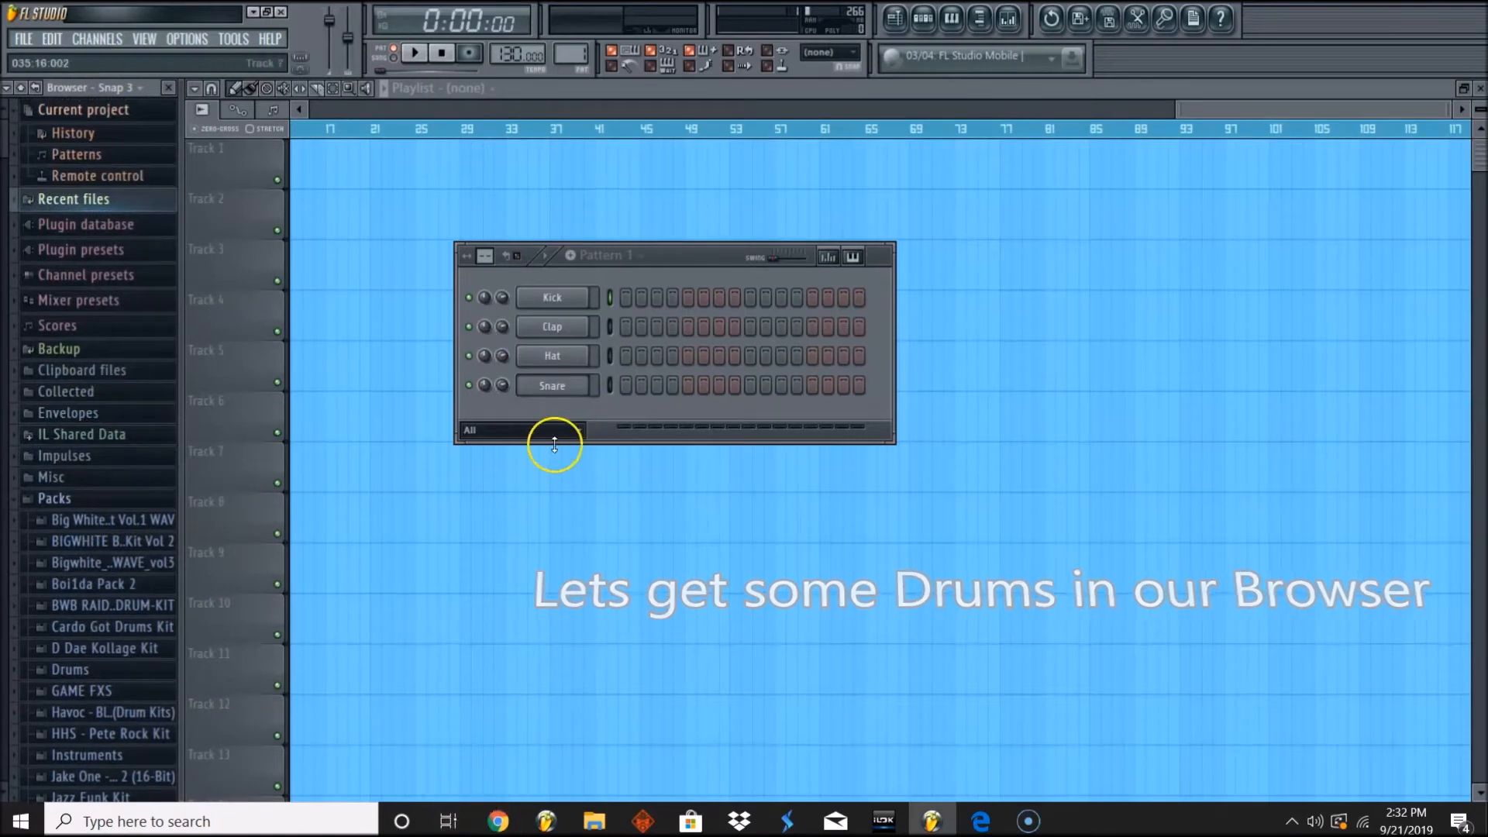
Switch to Chrome and search Google in a new tab for "lex luger drum kit".
{"action": "mouse_move", "coordinate": [497, 823]}
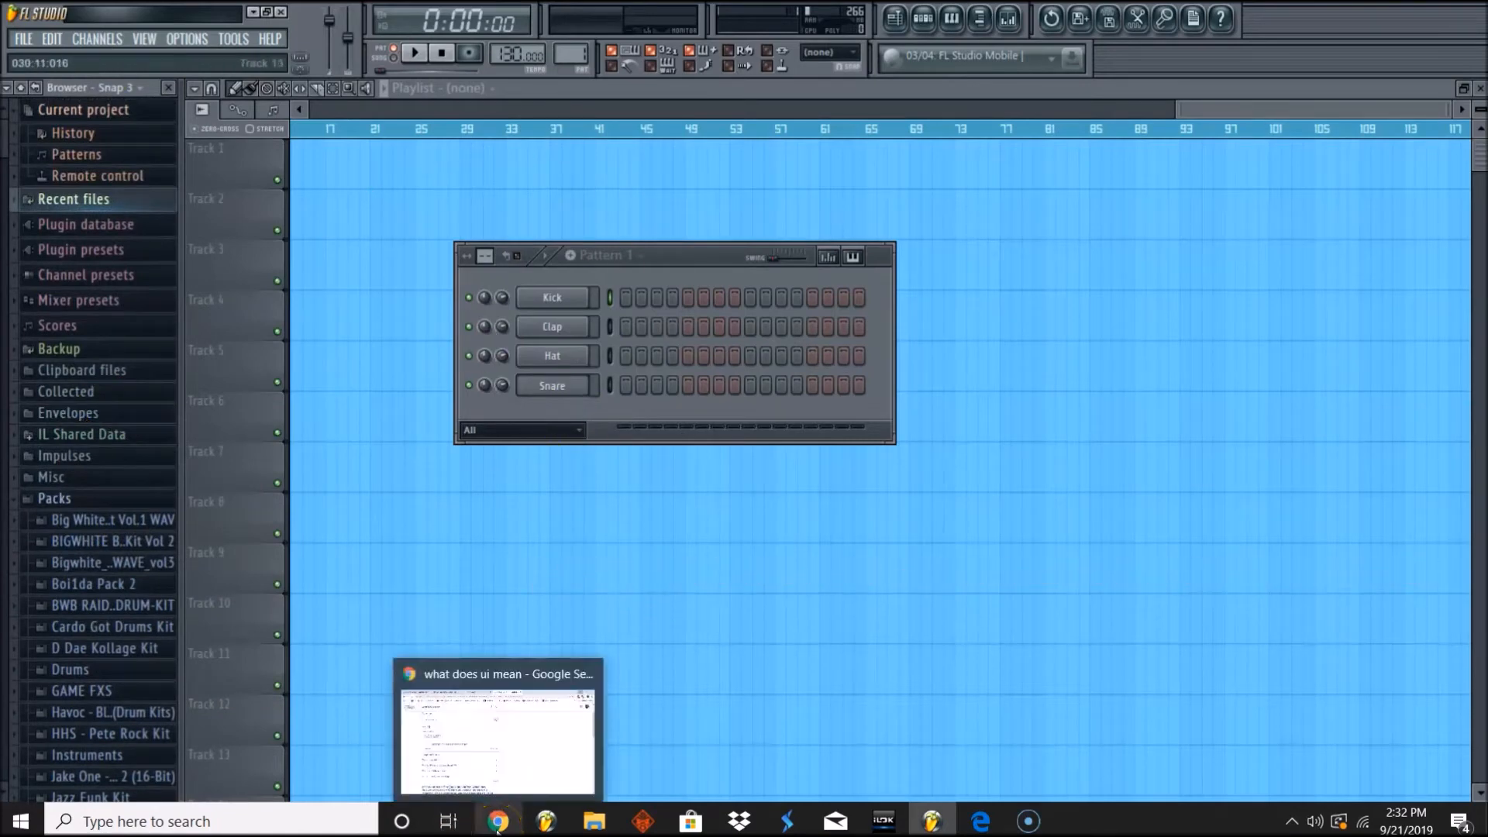
{"action": "left_click", "coordinate": [517, 704]}
{"action": "left_click", "coordinate": [574, 17]}
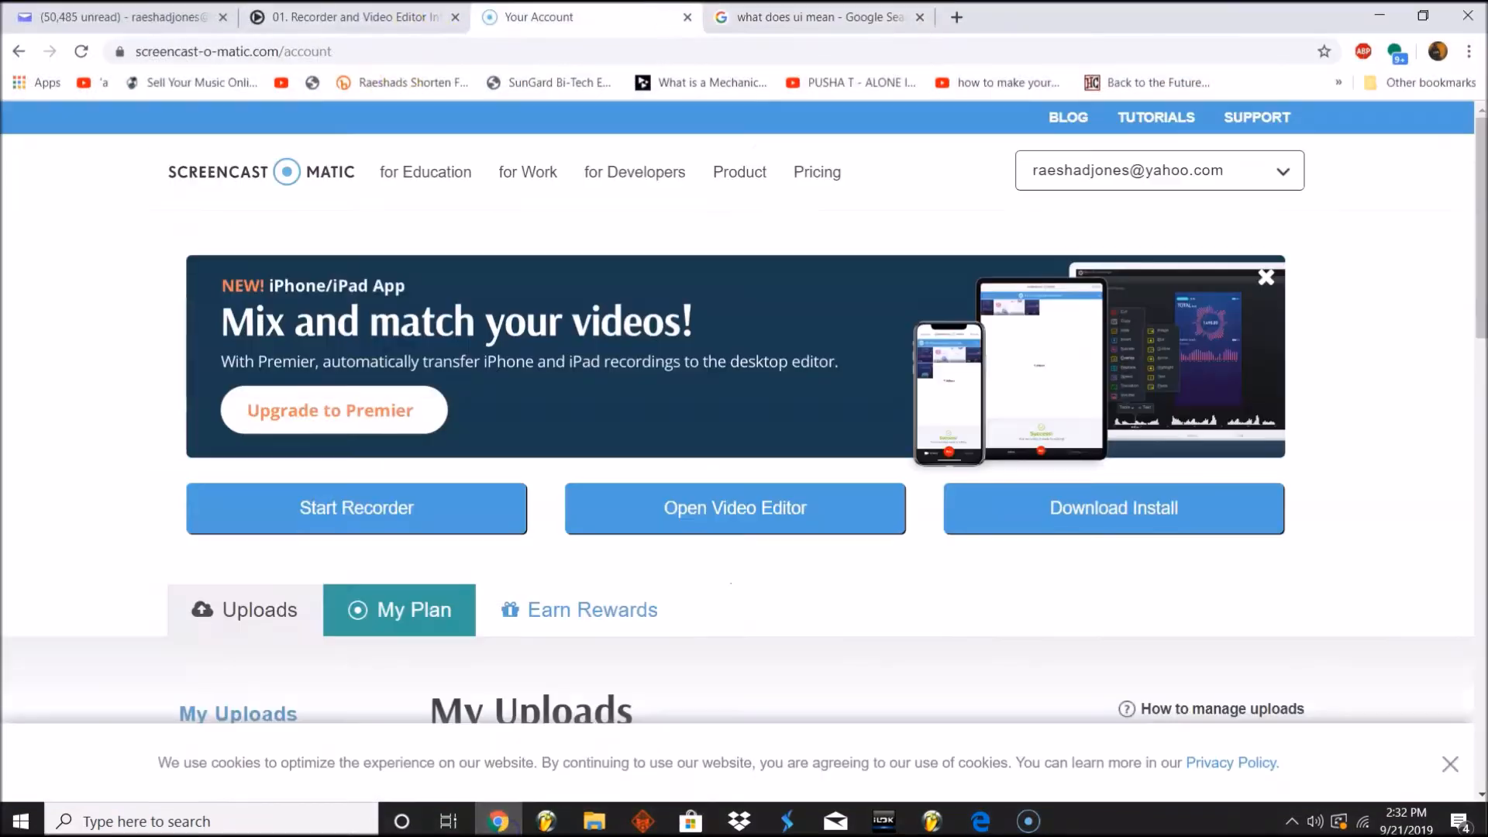
{"action": "left_click", "coordinate": [956, 17]}
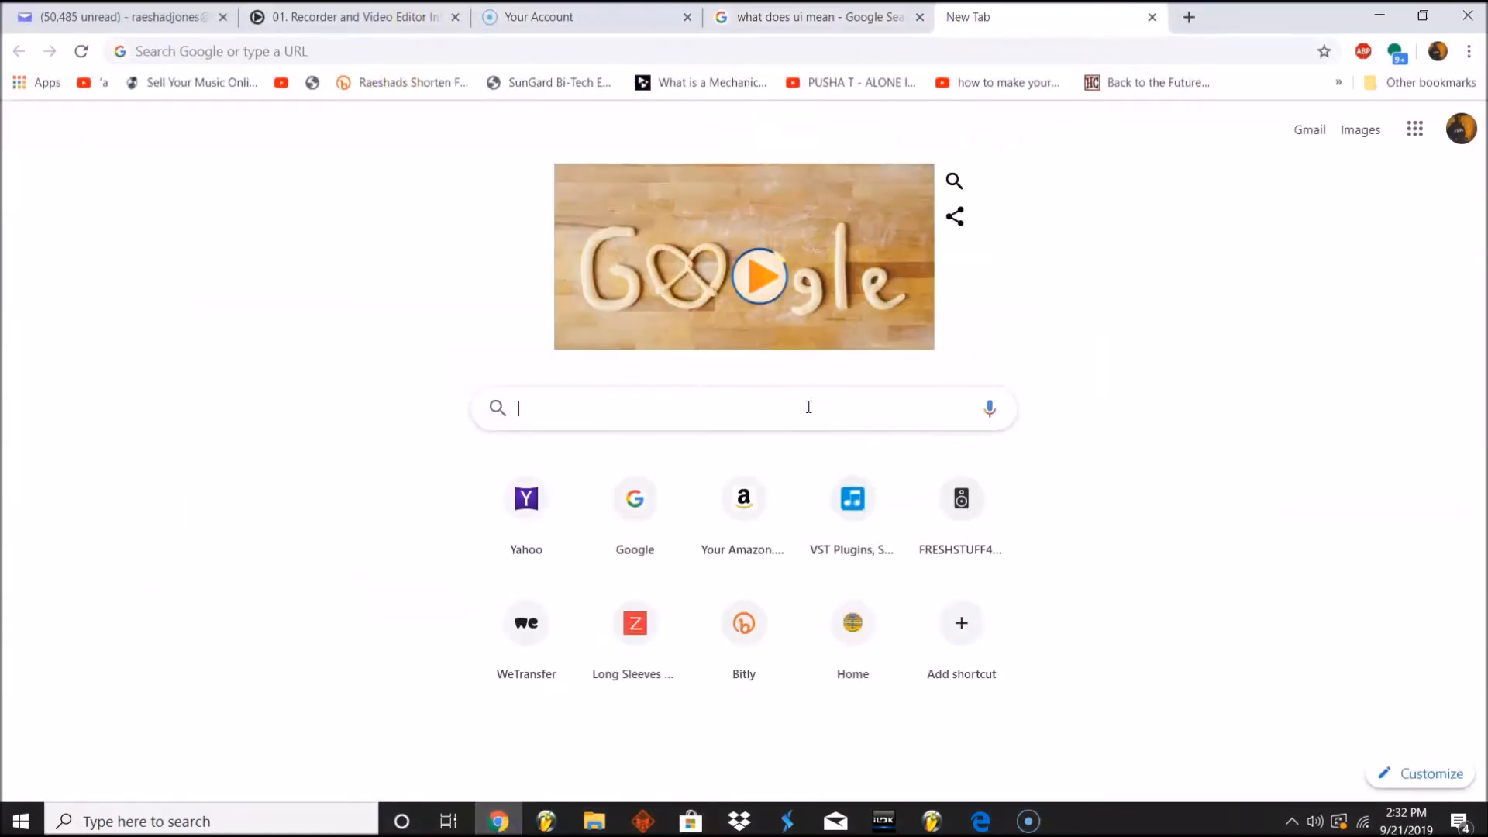
{"action": "type", "text": "lex luger"}
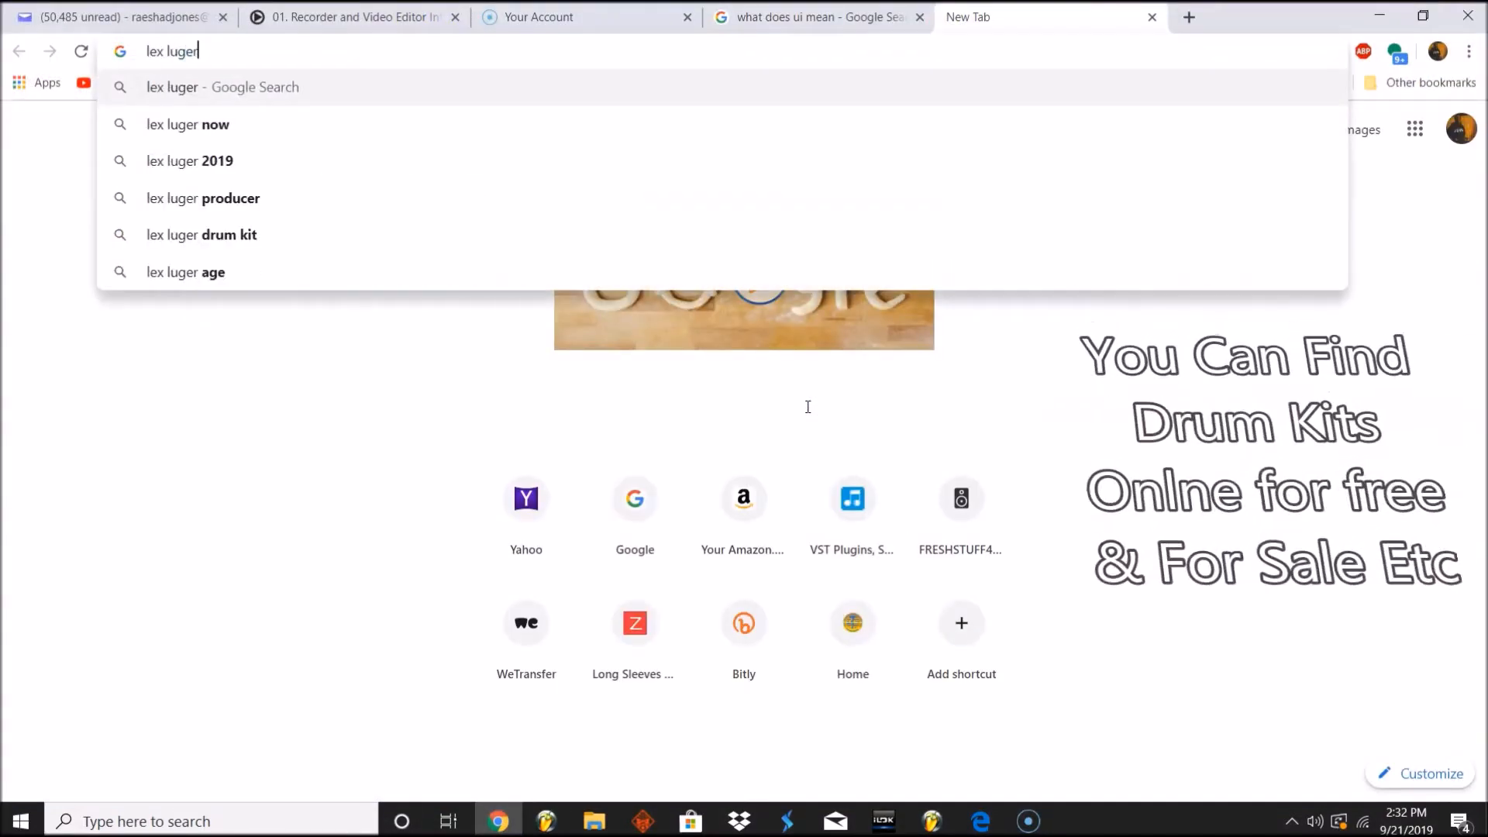
{"action": "type", "text": " drum kit"}
{"action": "key", "text": "Return"}
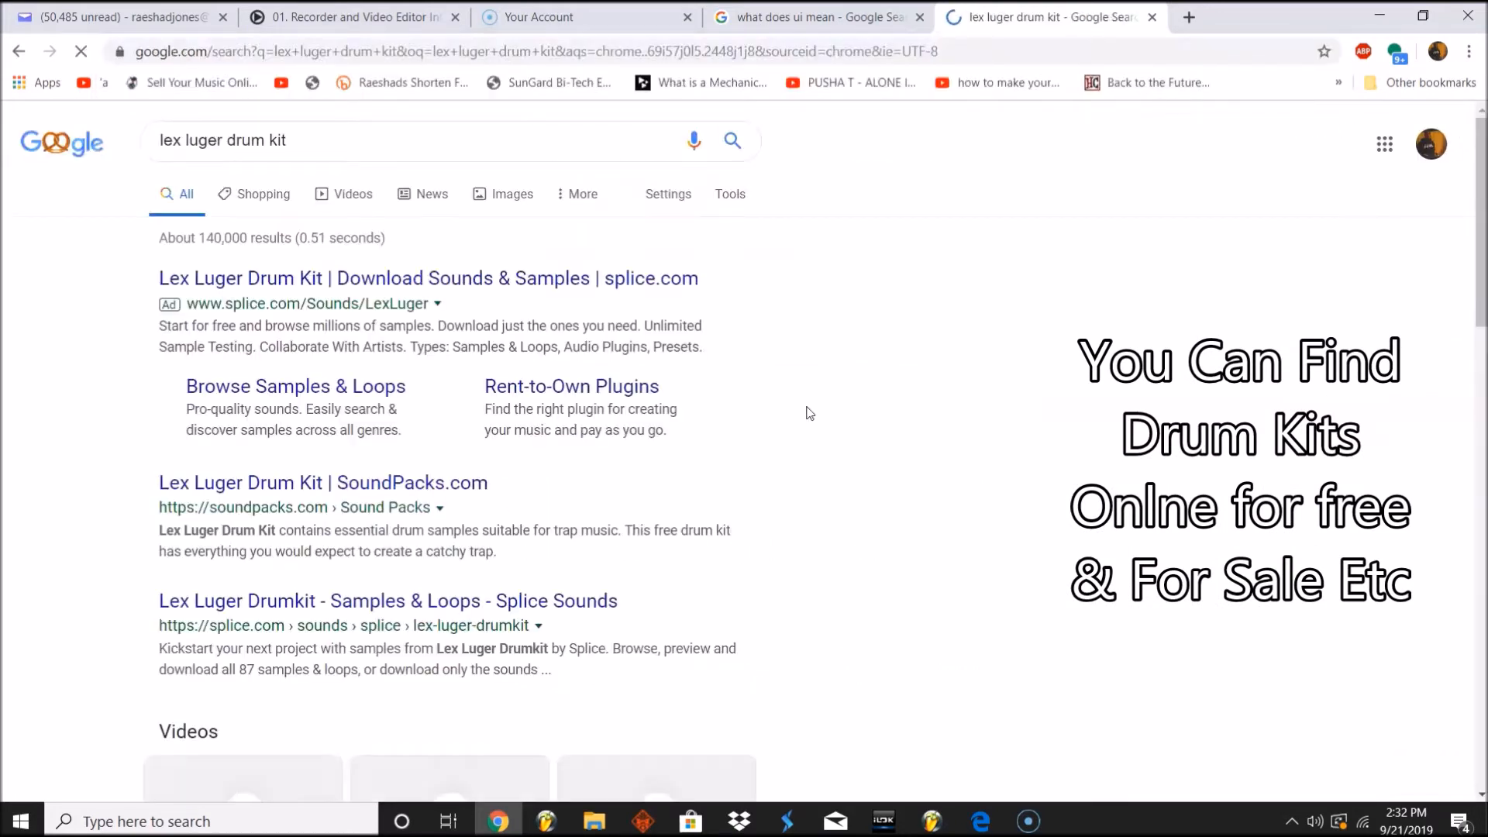
Refine the search to "lex luger drum kit free" and open the 808 Mafia/Southside Free Sound Kit result, closing the unneeded tabs.
{"action": "left_click", "coordinate": [389, 132]}
{"action": "type", "text": "free"}
{"action": "key", "text": "Return"}
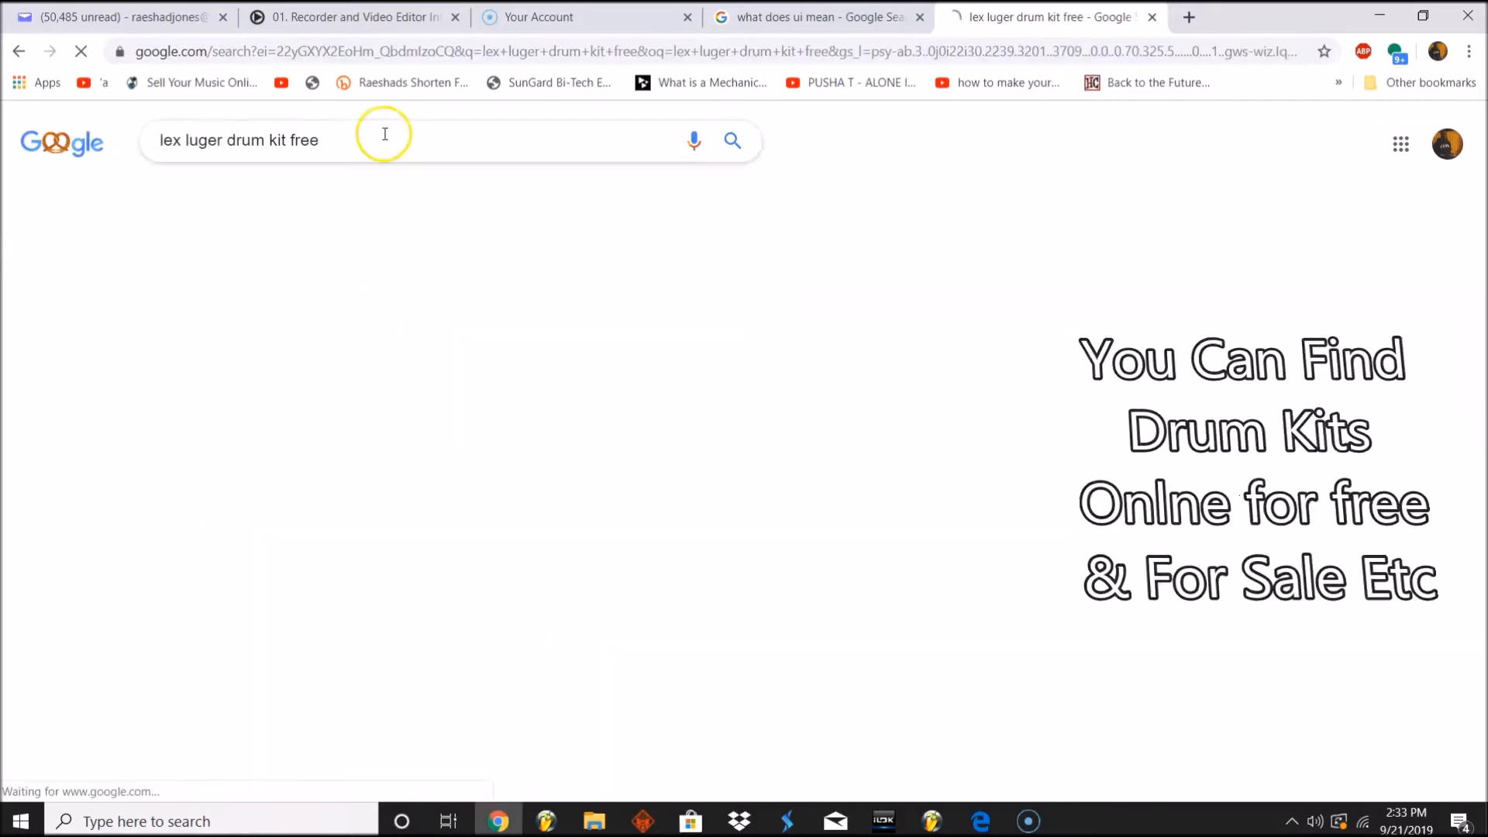
{"action": "scroll", "coordinate": [442, 398], "scroll_direction": "down", "scroll_amount": 10}
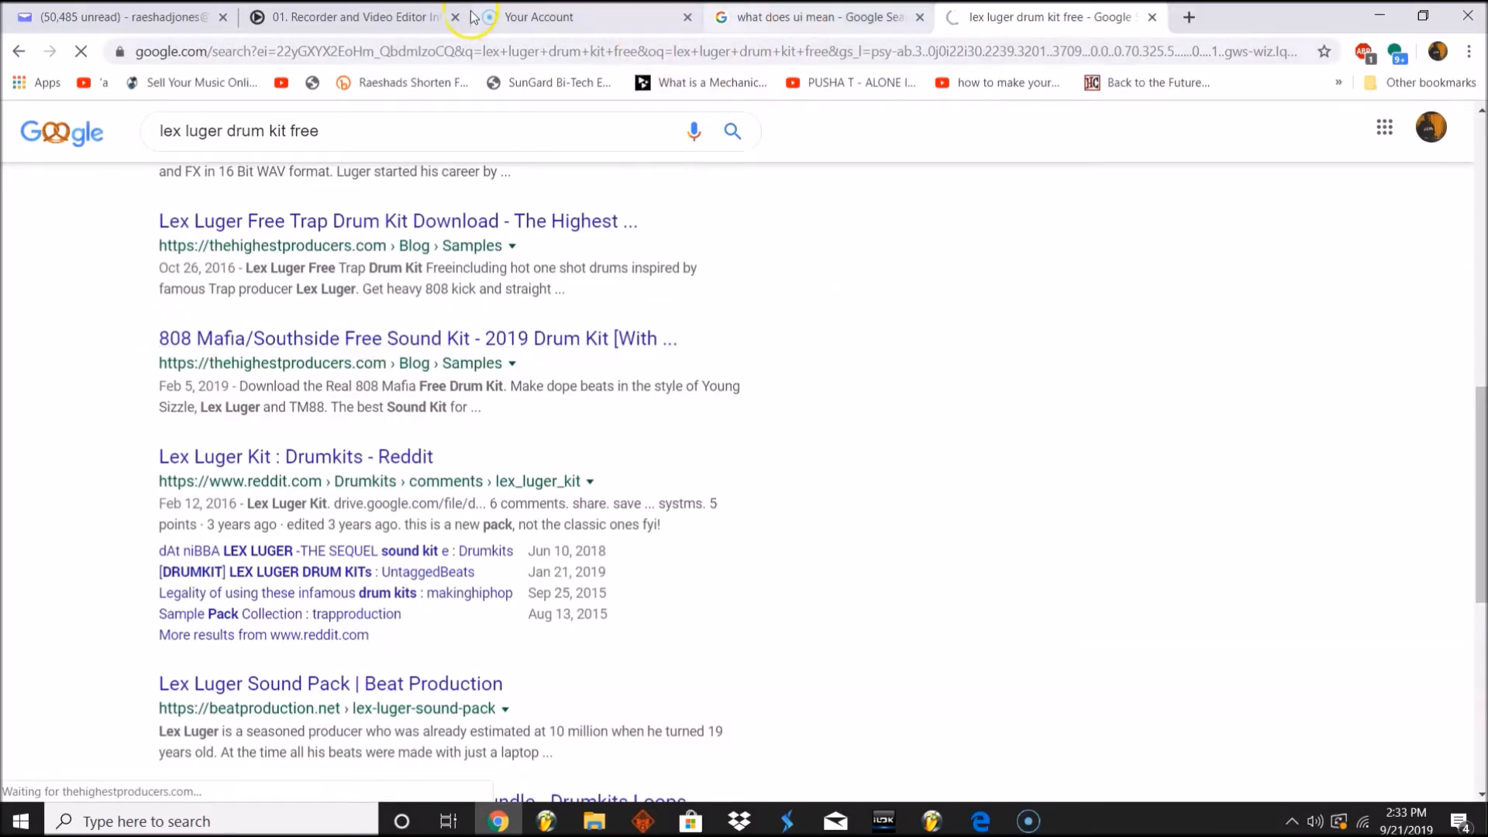
{"action": "left_click", "coordinate": [921, 19]}
Follow the page's 808 Mafia Free Drum Kit download to MediaFire and download the "2019 - 808 Mafia - Southside Drum Kit" zip archive.
{"action": "scroll", "coordinate": [597, 499], "scroll_direction": "down", "scroll_amount": 8}
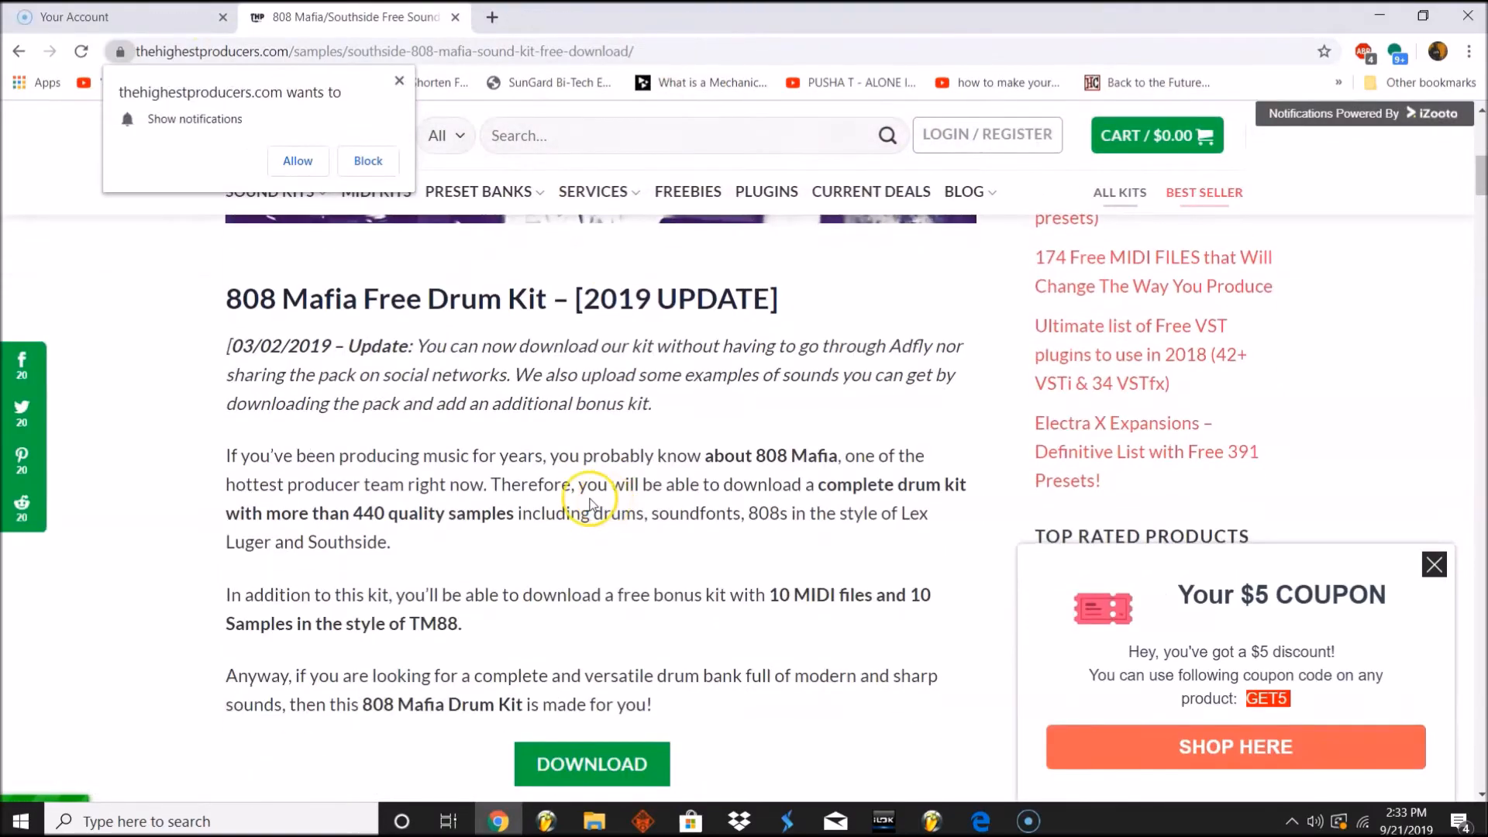
{"action": "scroll", "coordinate": [643, 644], "scroll_direction": "down", "scroll_amount": 1}
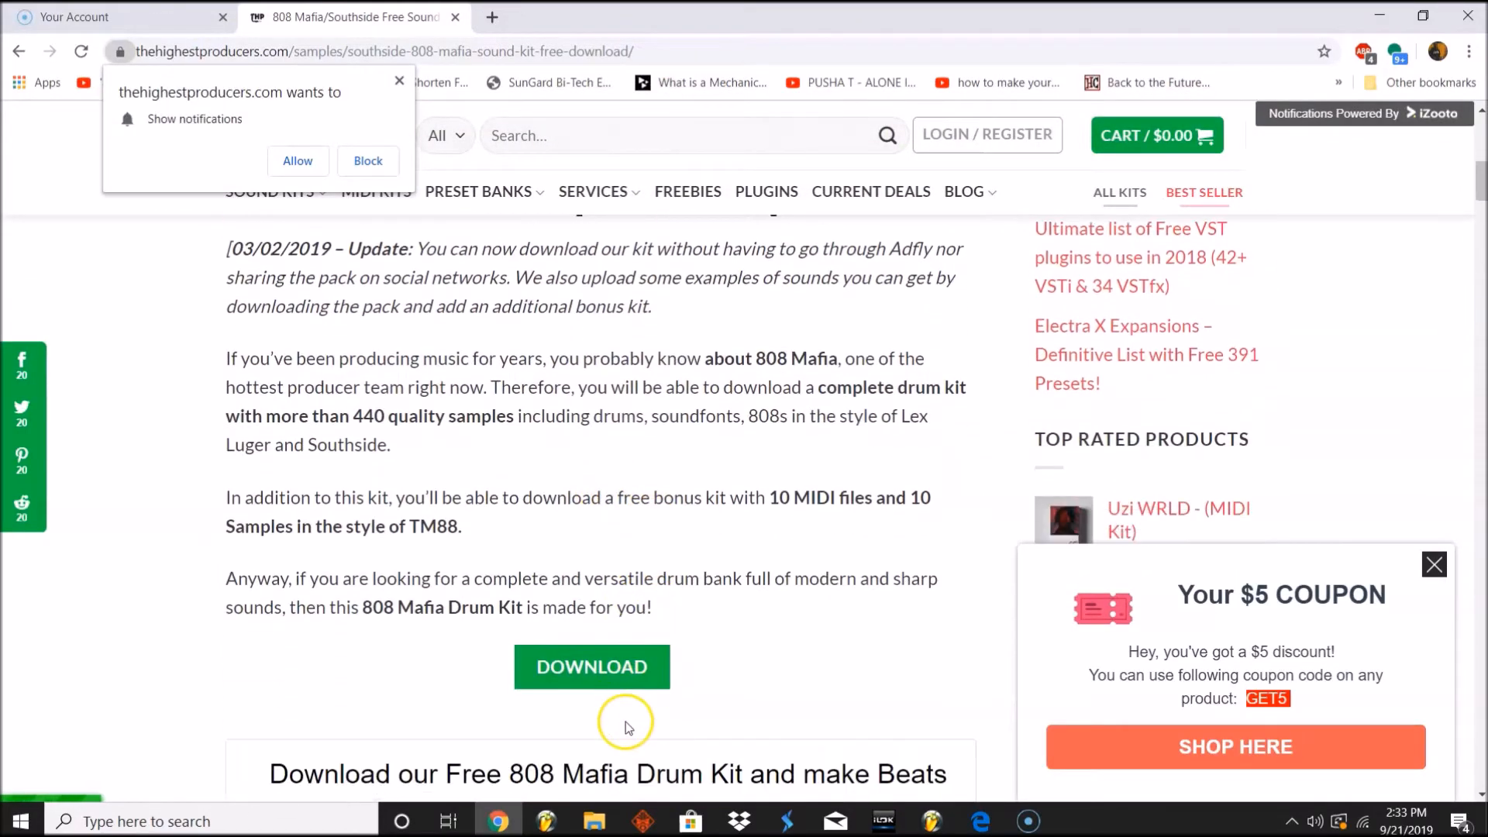
{"action": "left_click", "coordinate": [625, 667]}
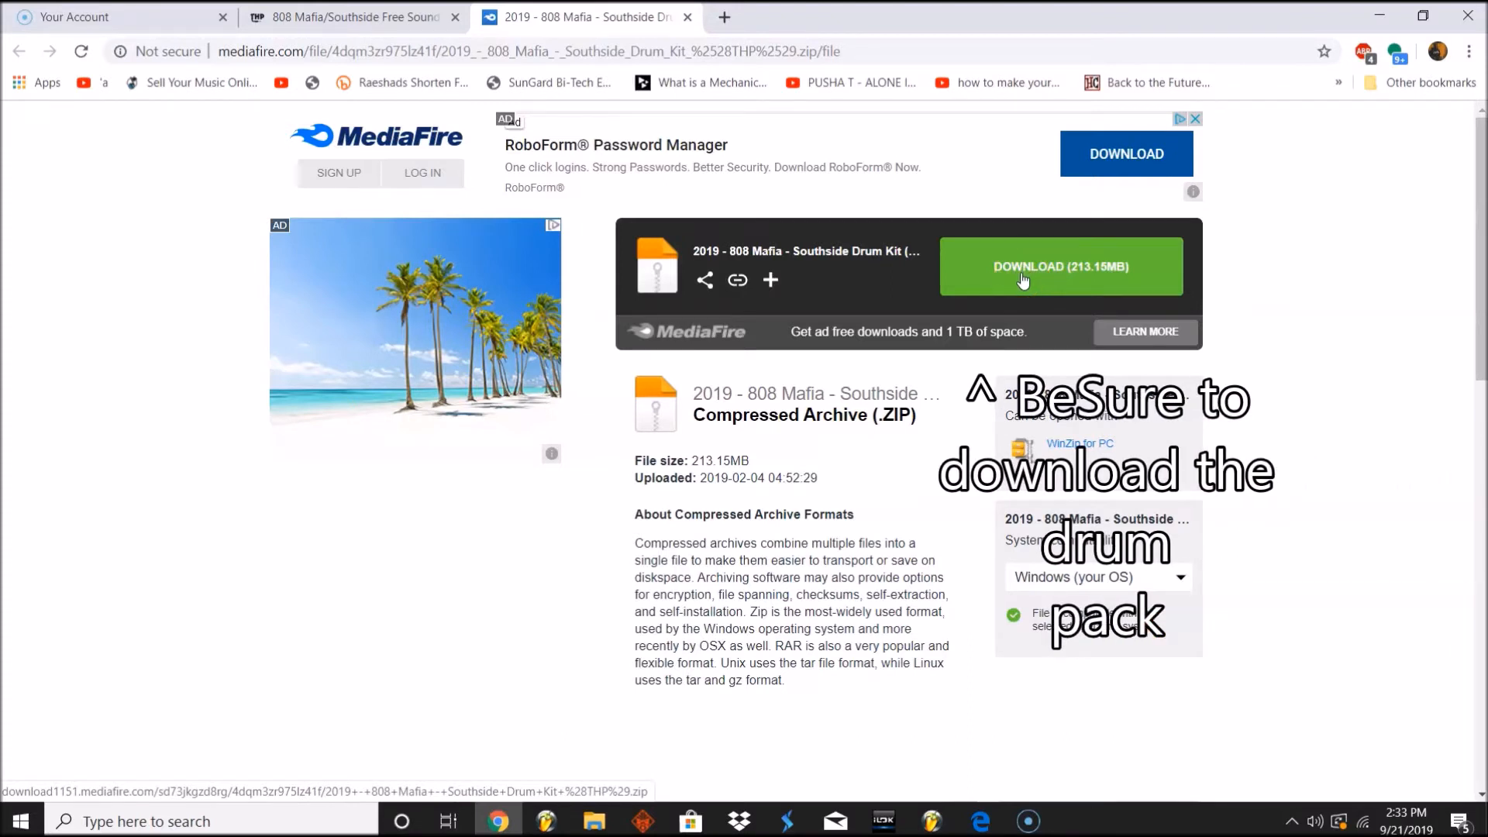
{"action": "left_click", "coordinate": [1022, 279]}
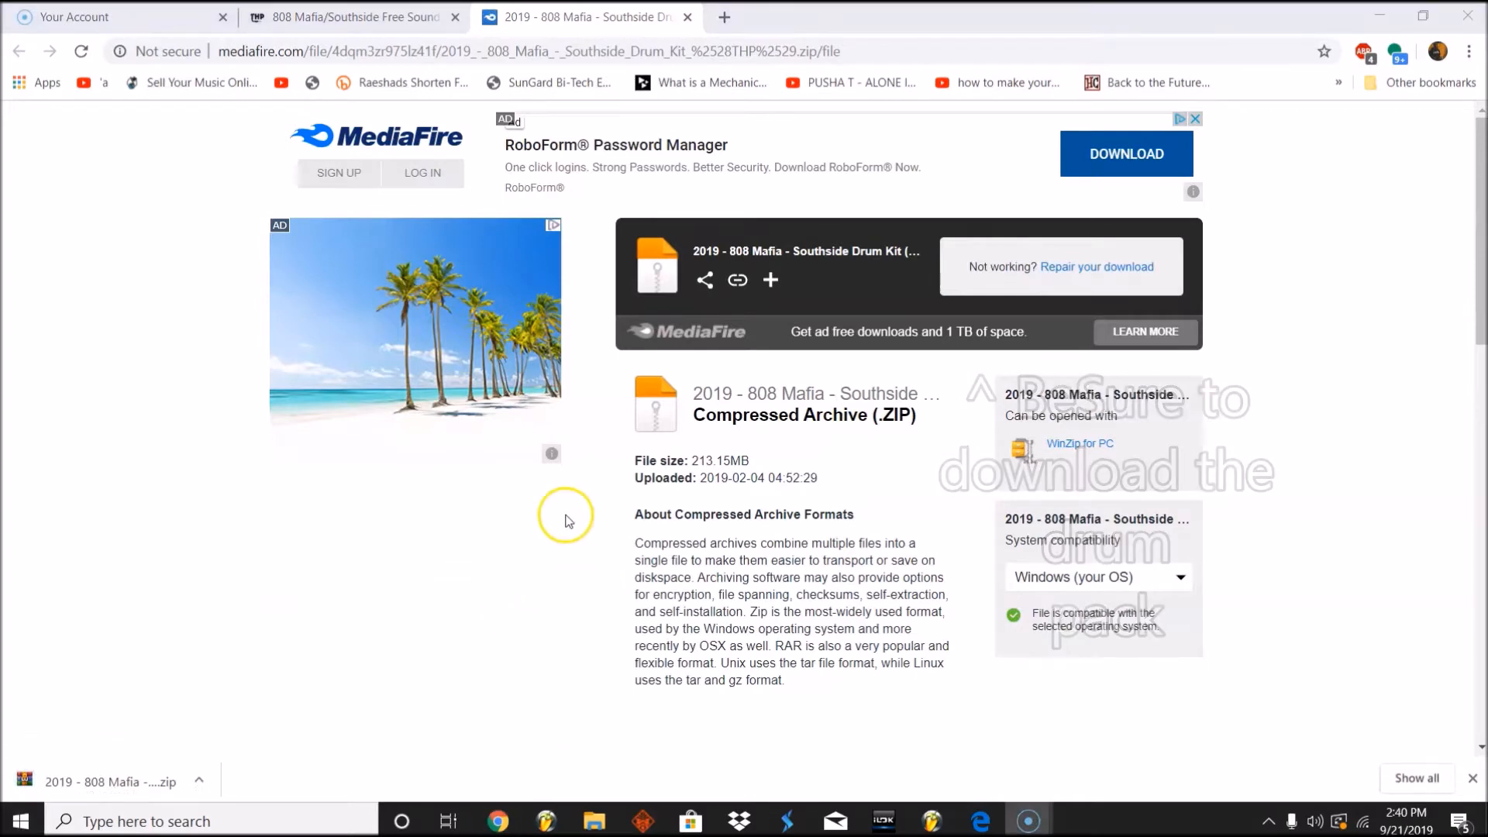
Show the downloaded 808 Mafia zip in the Downloads folder and open the archive in WinRAR.
{"action": "left_click", "coordinate": [201, 781]}
{"action": "left_click", "coordinate": [315, 714]}
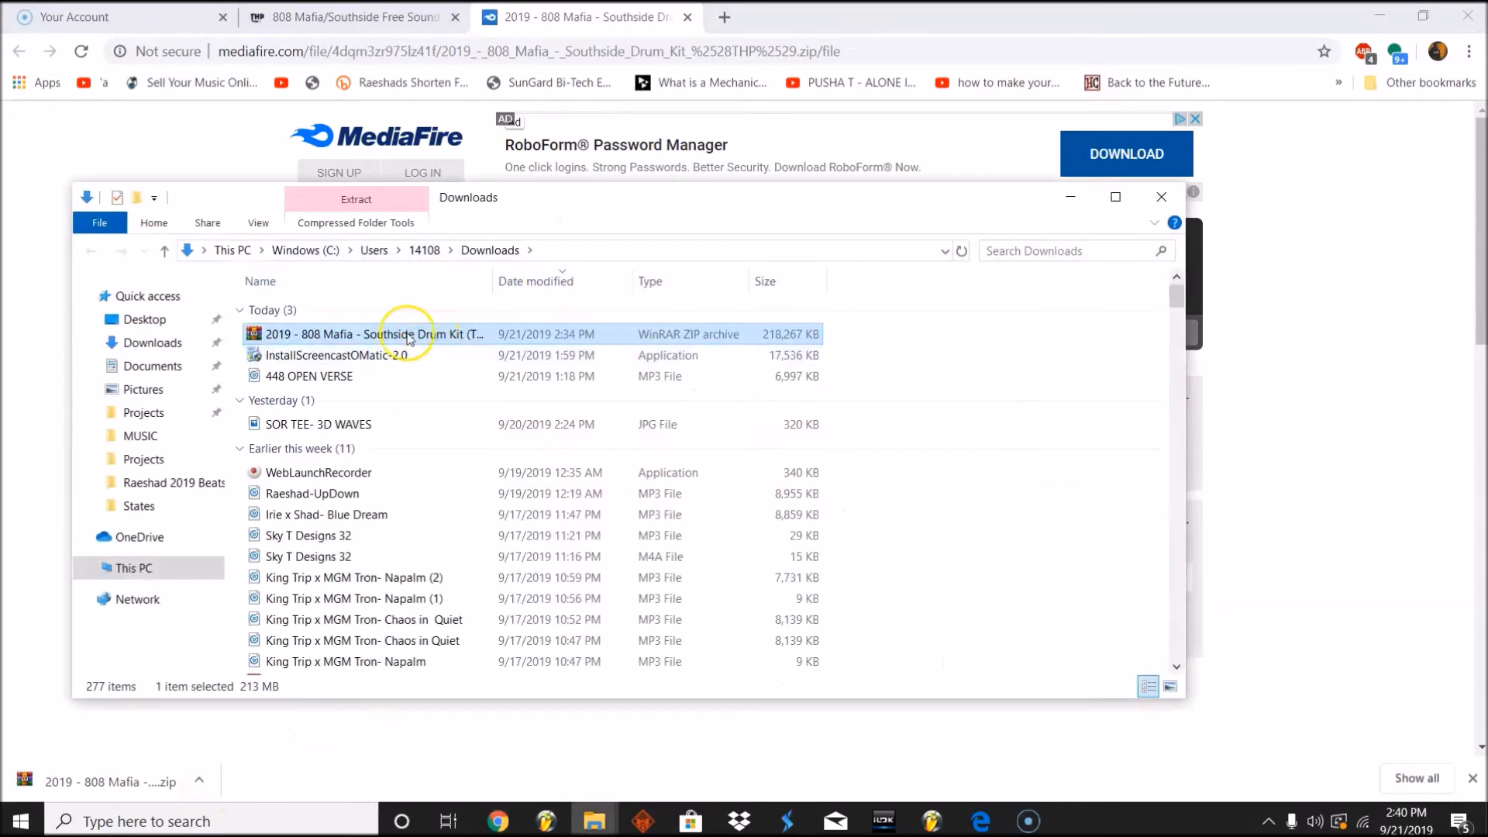
{"action": "double_click", "coordinate": [386, 335]}
Extract the "2019 - 808 Mafia" drum kit folder from the archive to the desktop.
{"action": "left_click", "coordinate": [388, 308]}
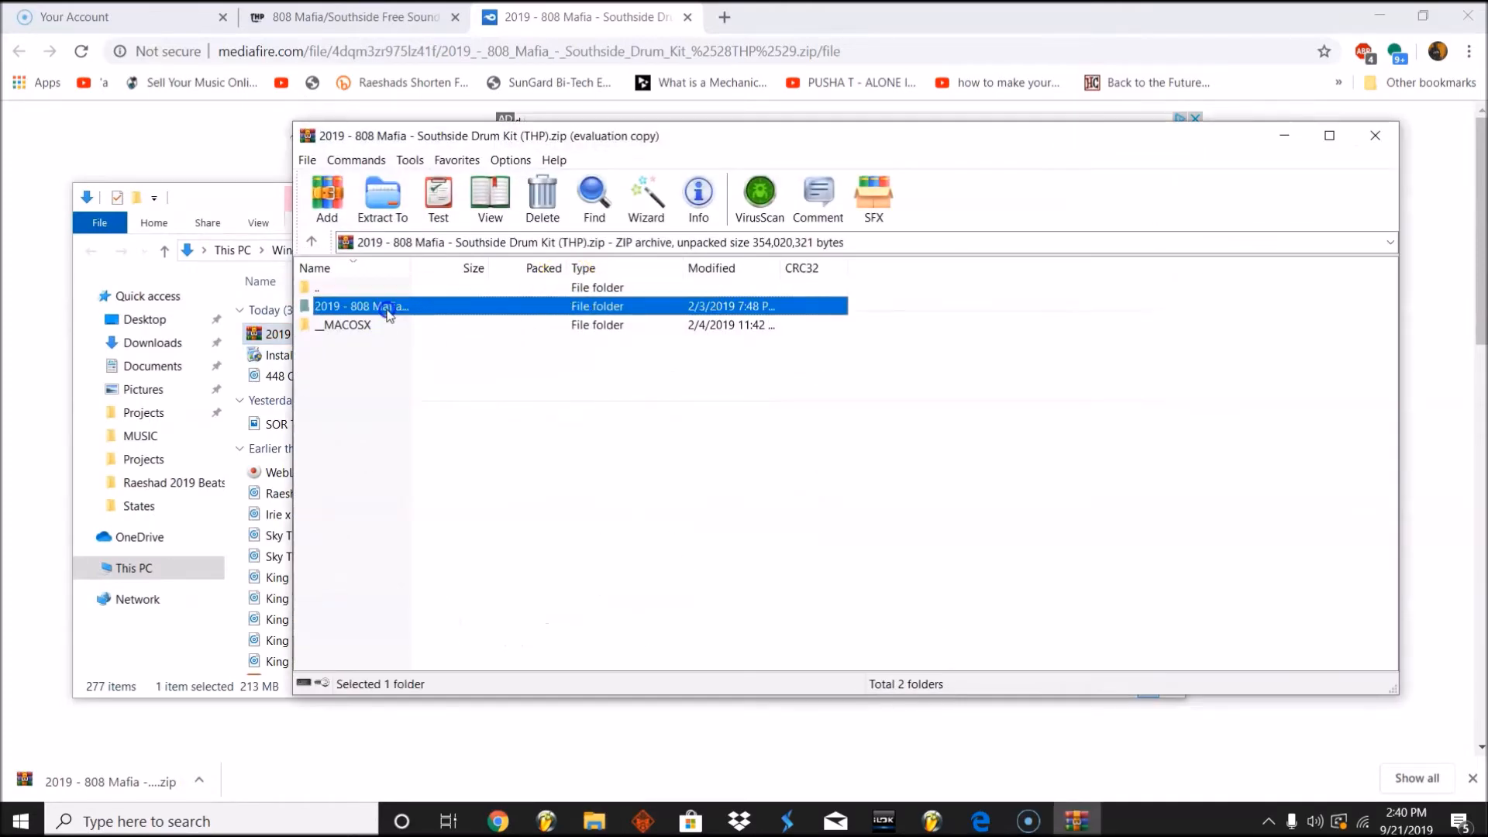
{"action": "left_click", "coordinate": [922, 419]}
{"action": "left_click", "coordinate": [520, 382]}
{"action": "left_click", "coordinate": [491, 306]}
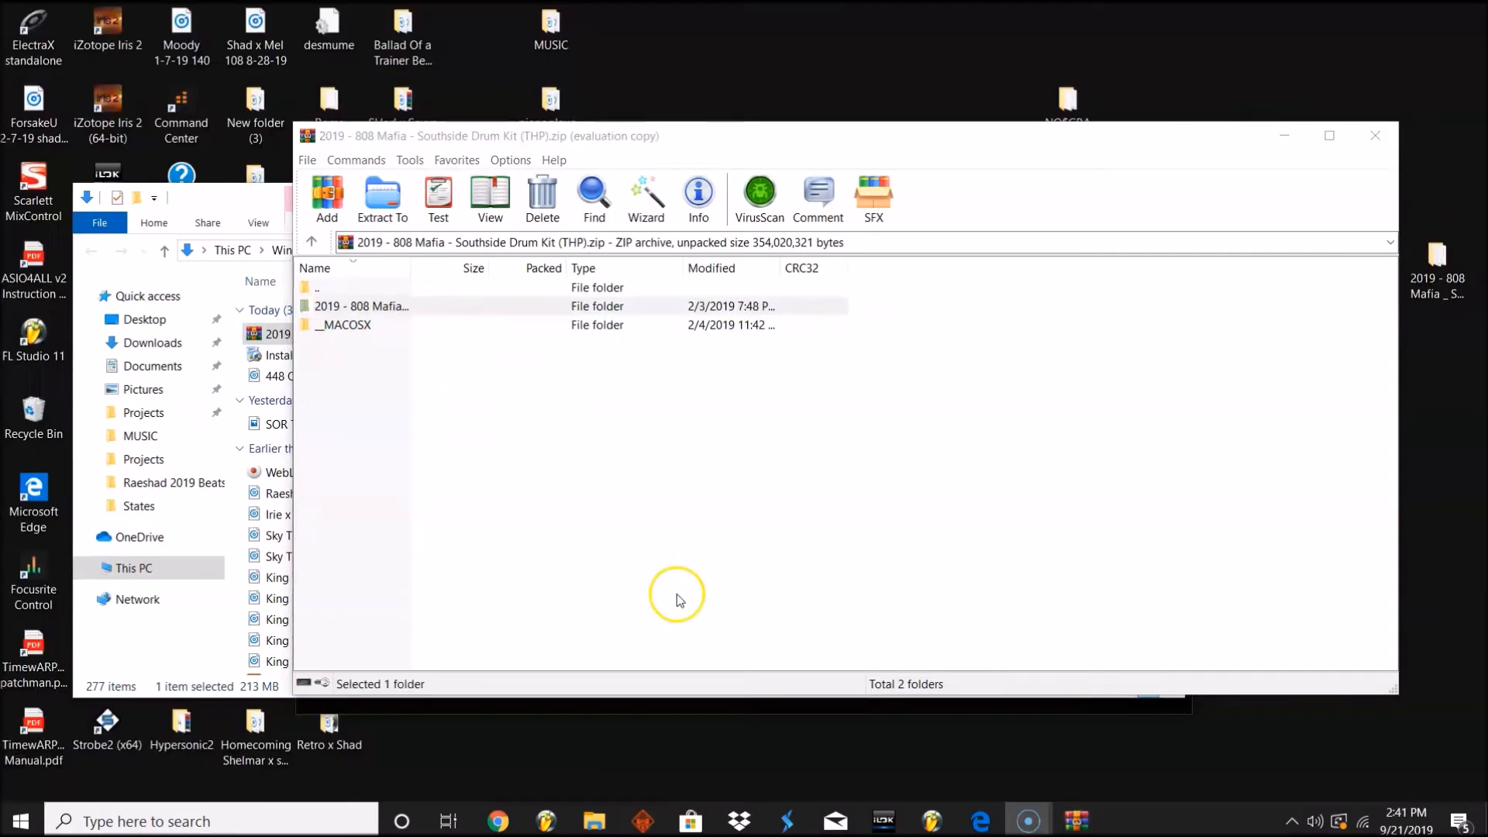
Switch to File Explorer and navigate from This PC to C:\Program Files (x86)\Image-Line.
{"action": "left_click", "coordinate": [601, 821]}
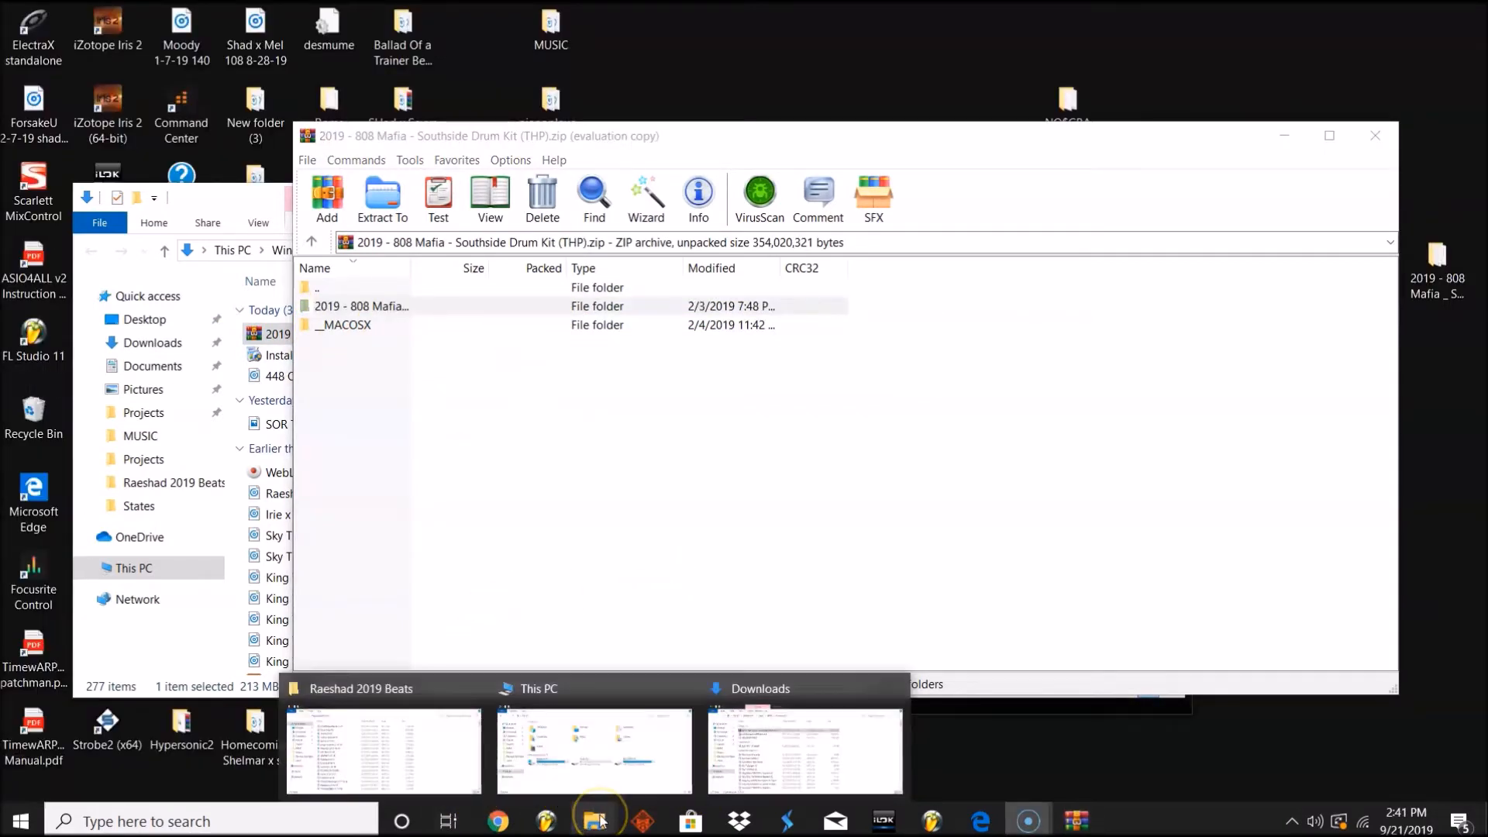
{"action": "left_click", "coordinate": [603, 707]}
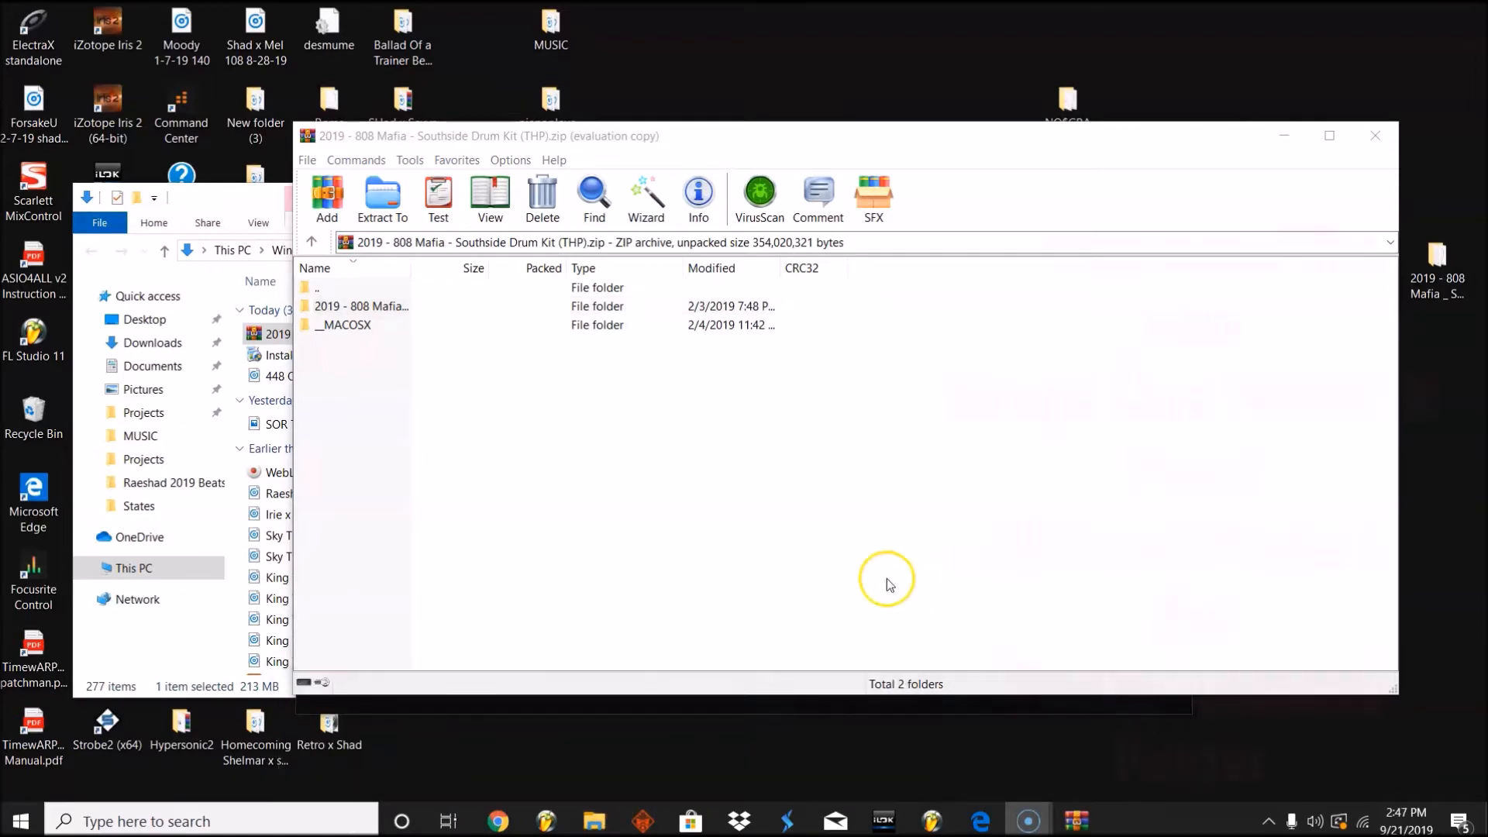
{"action": "left_click", "coordinate": [141, 570]}
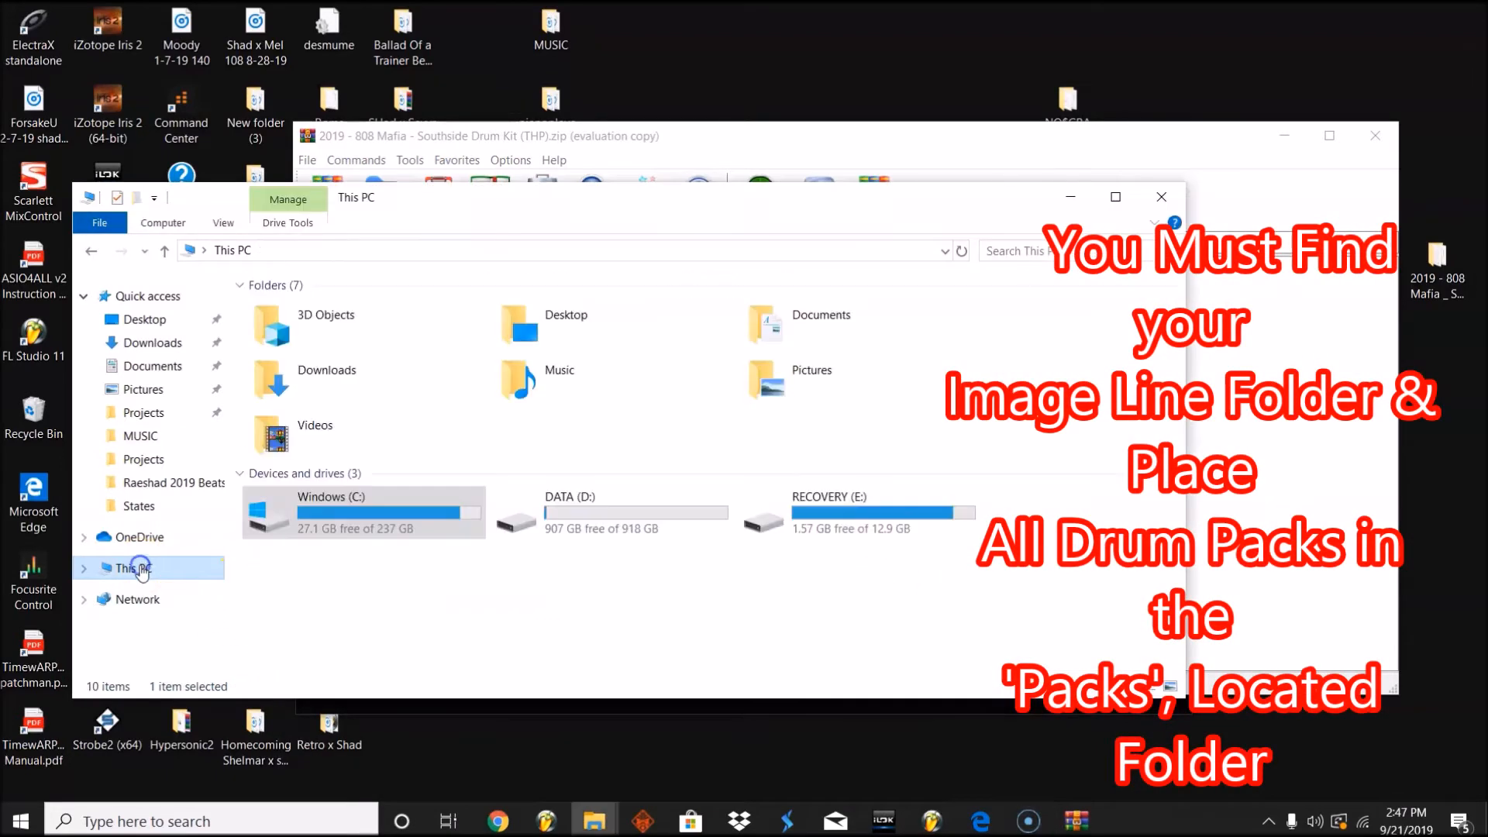
{"action": "double_click", "coordinate": [362, 523]}
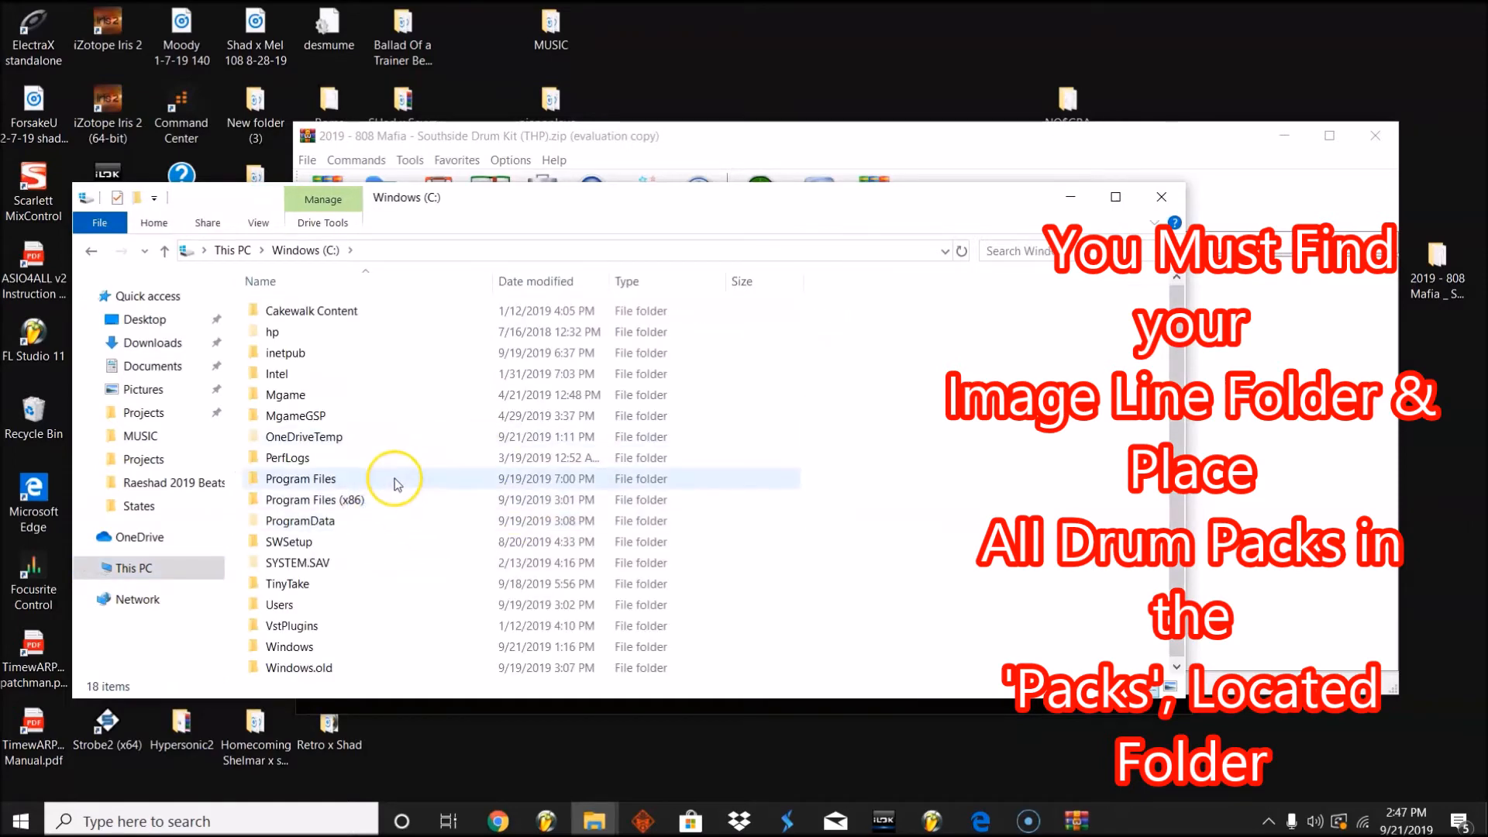
{"action": "left_click", "coordinate": [353, 500]}
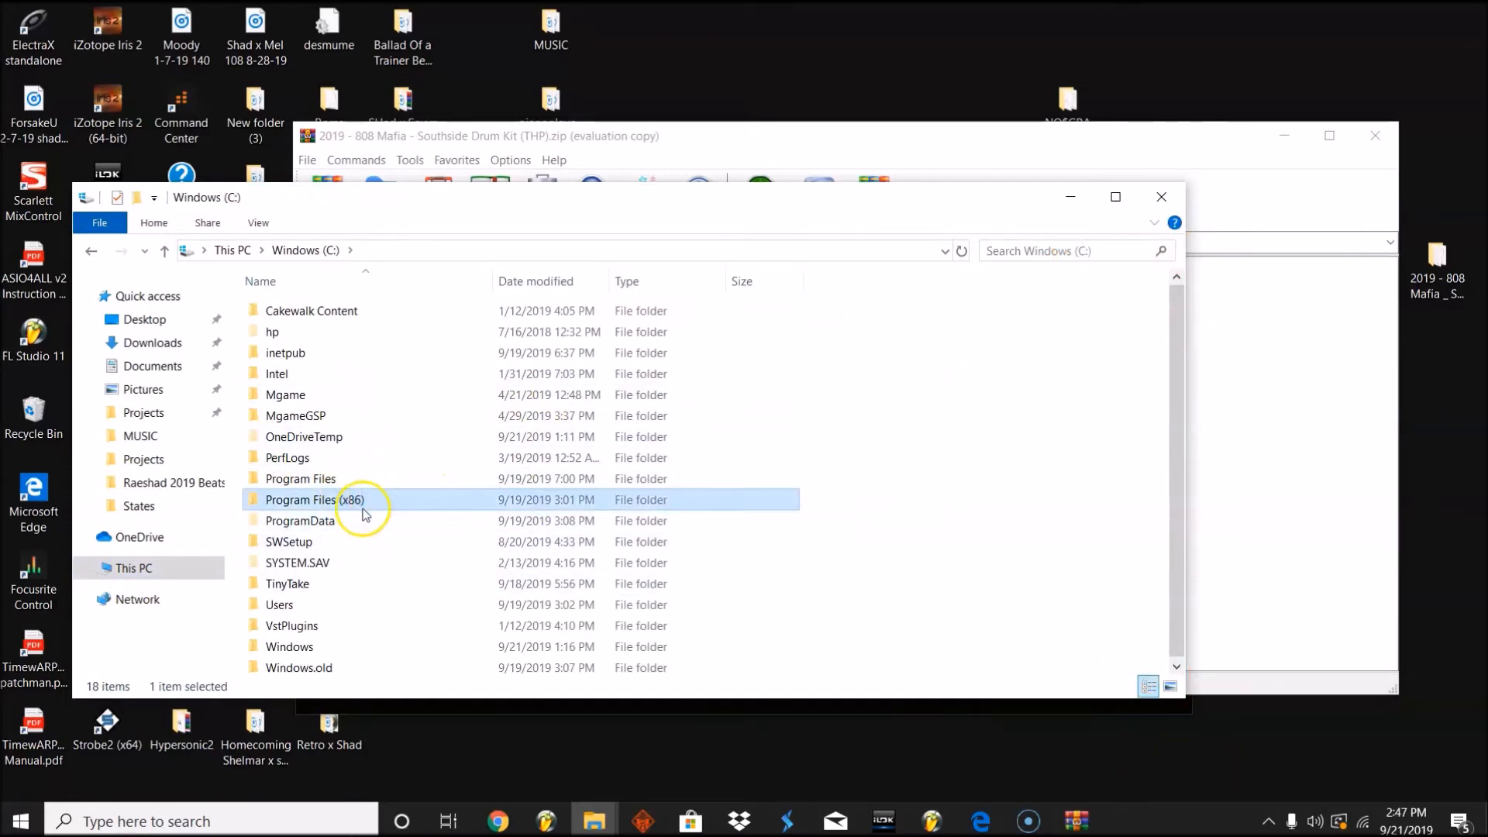
{"action": "double_click", "coordinate": [365, 504]}
{"action": "scroll", "coordinate": [405, 525], "scroll_direction": "down", "scroll_amount": 1}
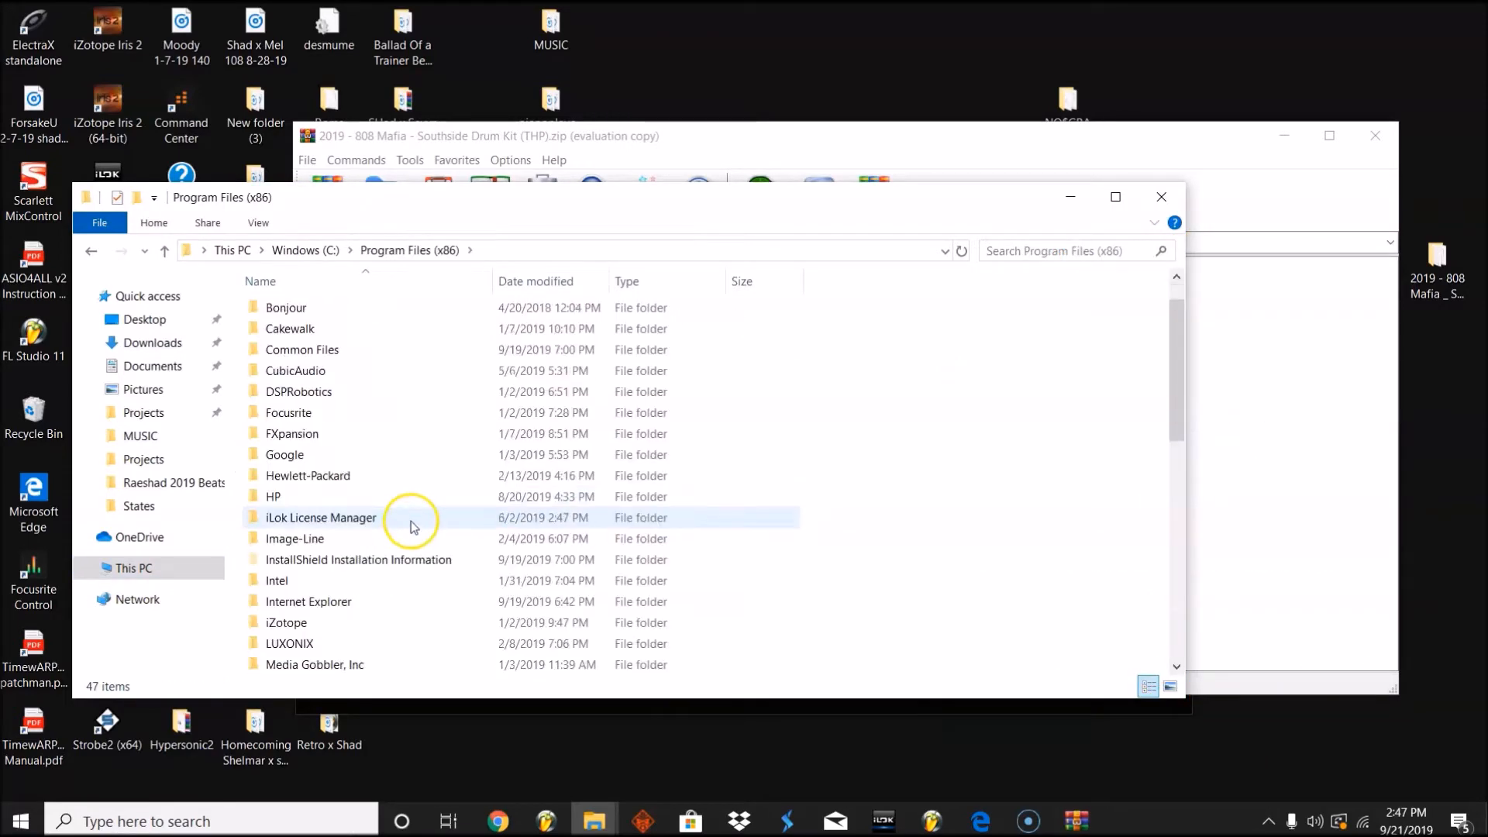
{"action": "double_click", "coordinate": [367, 542]}
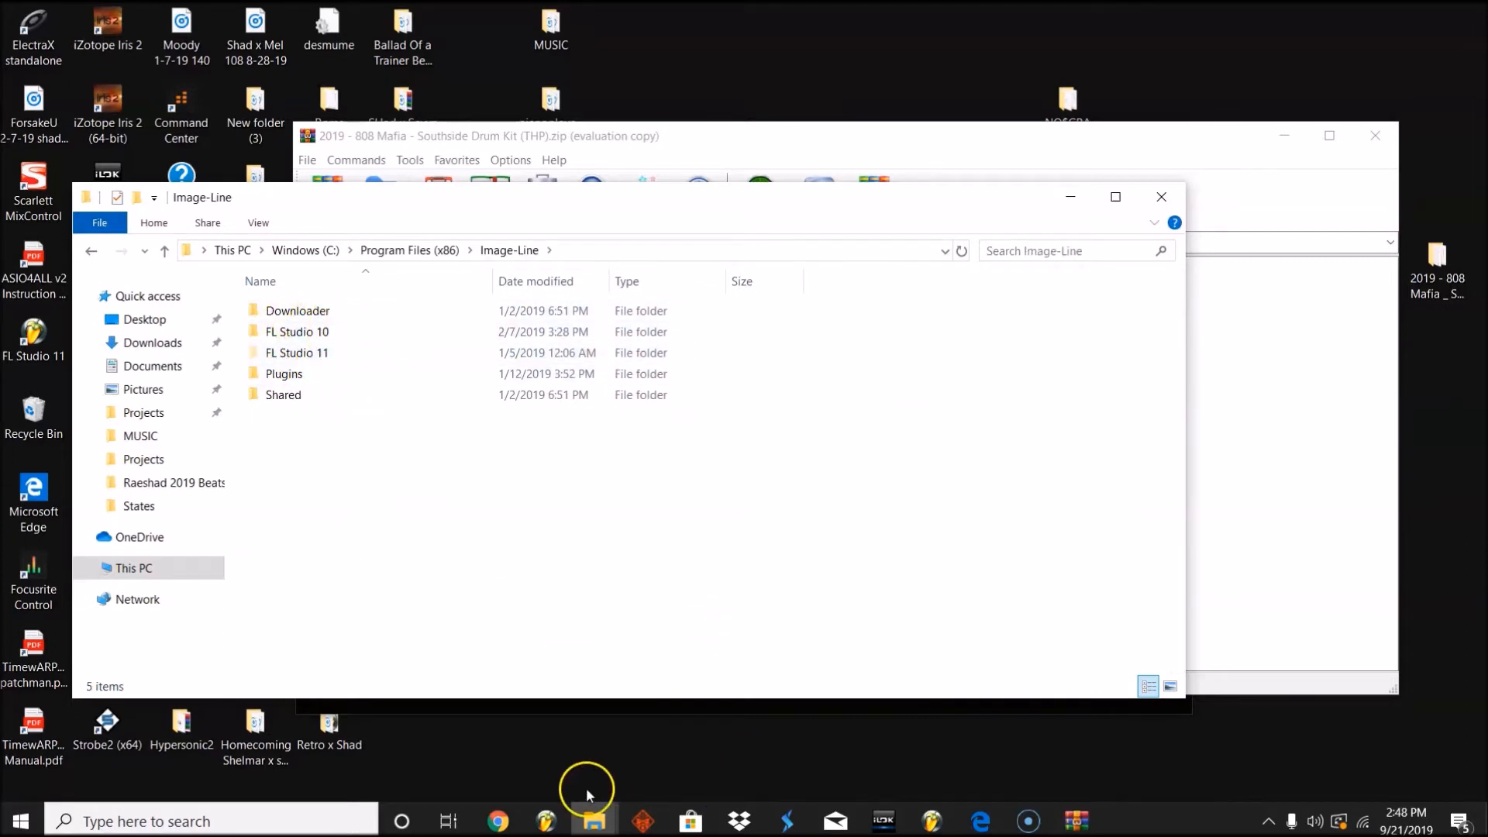
Open the FL Studio 11\Data\Patches\Packs folder inside Image-Line and look through its drum kit folders.
{"action": "mouse_move", "coordinate": [930, 823]}
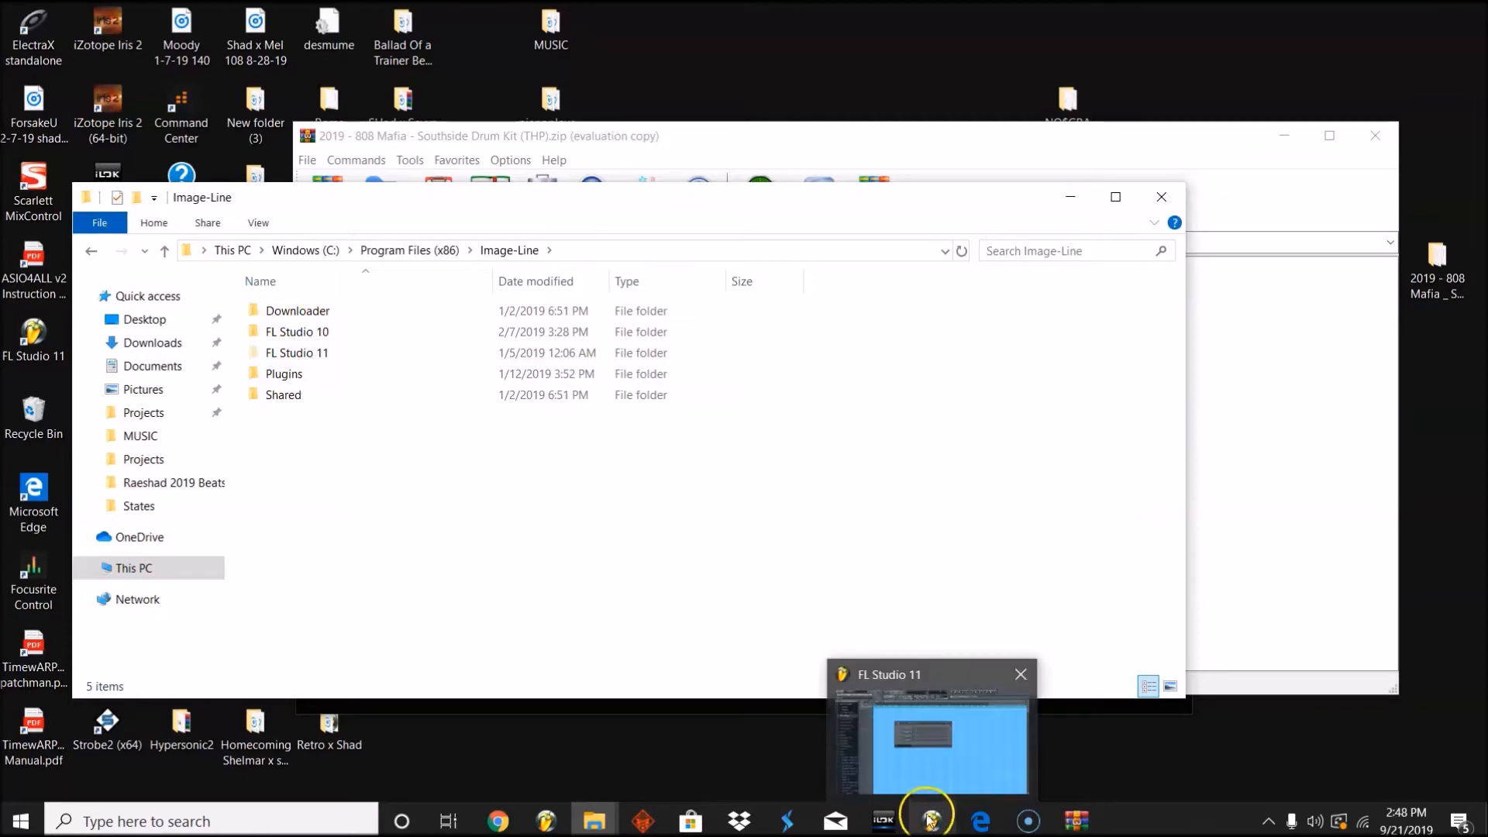
{"action": "double_click", "coordinate": [346, 350]}
{"action": "double_click", "coordinate": [302, 330]}
{"action": "left_click", "coordinate": [302, 331]}
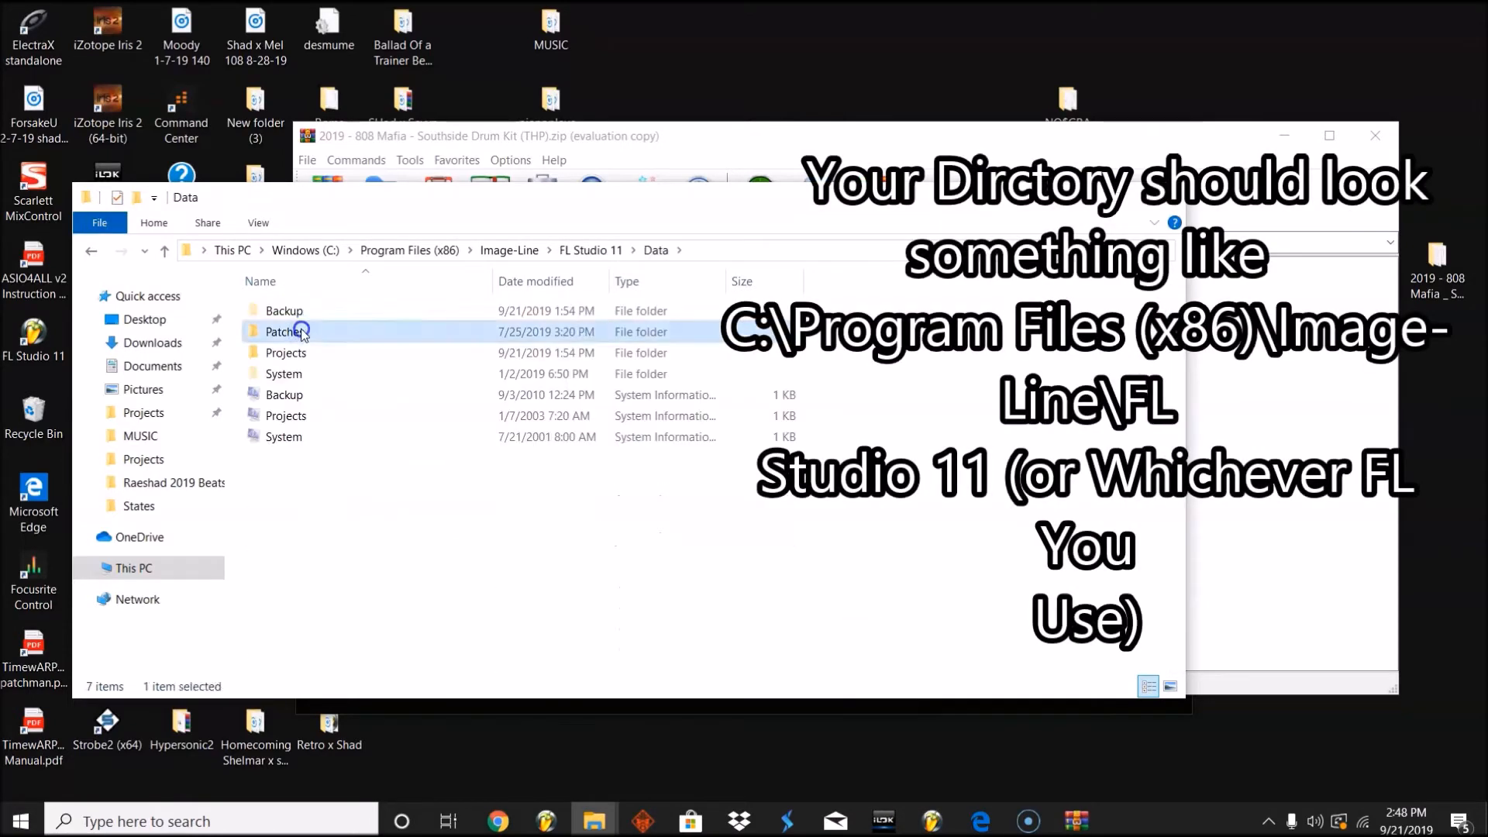
{"action": "double_click", "coordinate": [302, 332]}
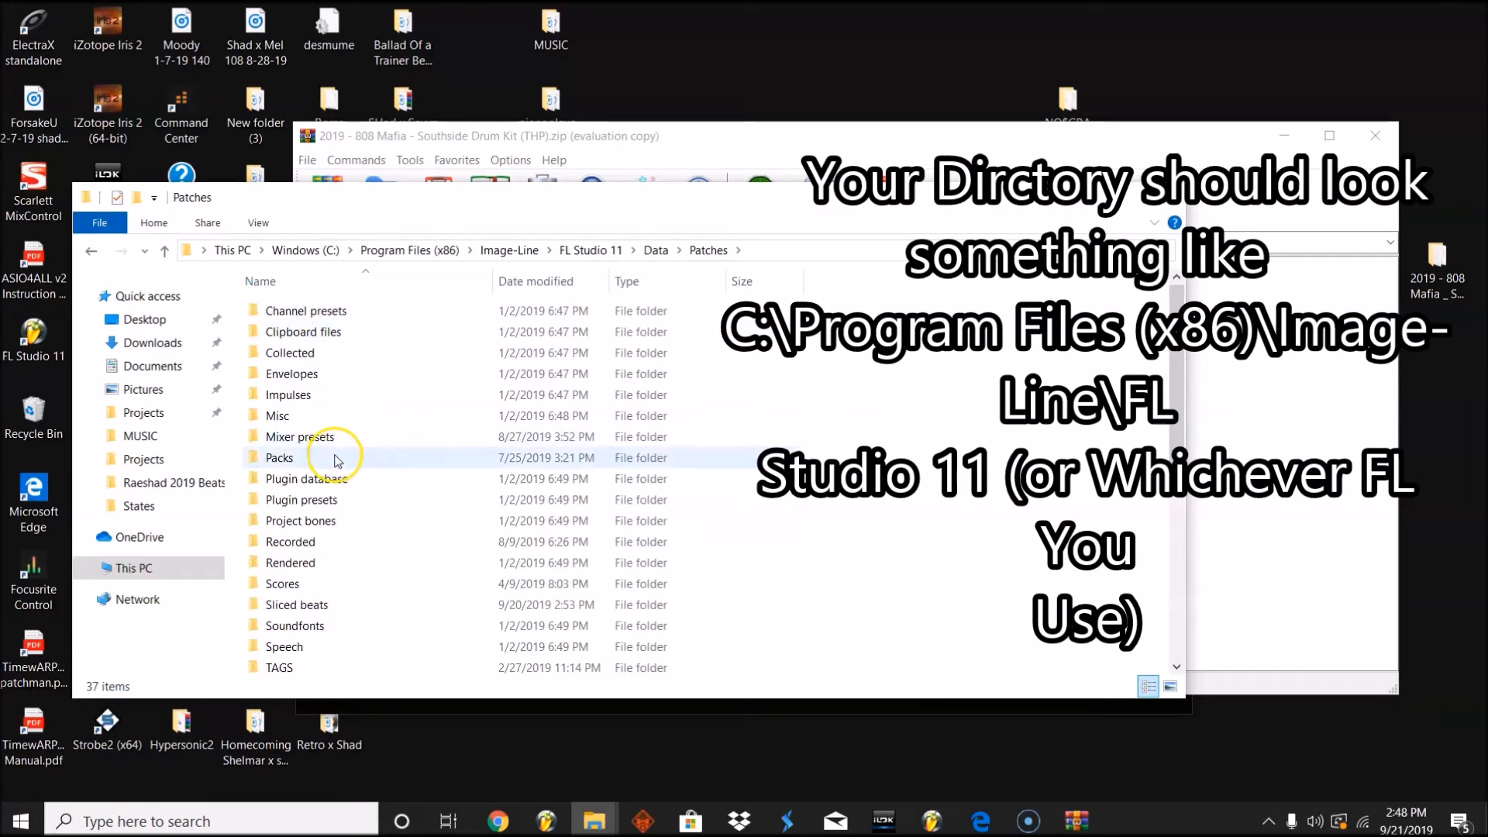
{"action": "double_click", "coordinate": [281, 463]}
{"action": "scroll", "coordinate": [558, 434], "scroll_direction": "down", "scroll_amount": 8}
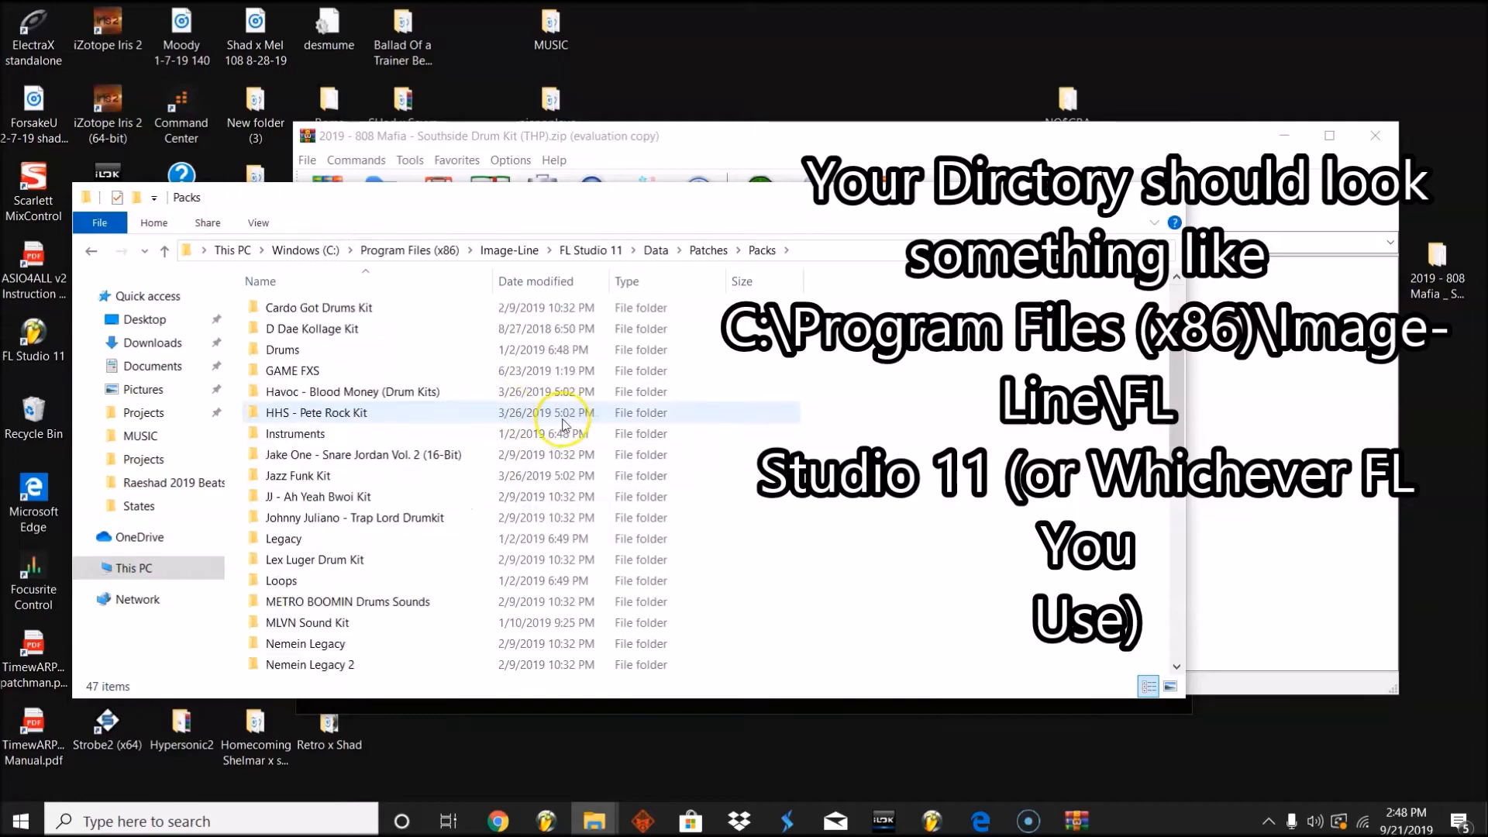
{"action": "scroll", "coordinate": [575, 419], "scroll_direction": "down", "scroll_amount": 3}
Switch to FL Studio and look through the drum kits listed under Packs in the browser.
{"action": "left_click", "coordinate": [931, 820]}
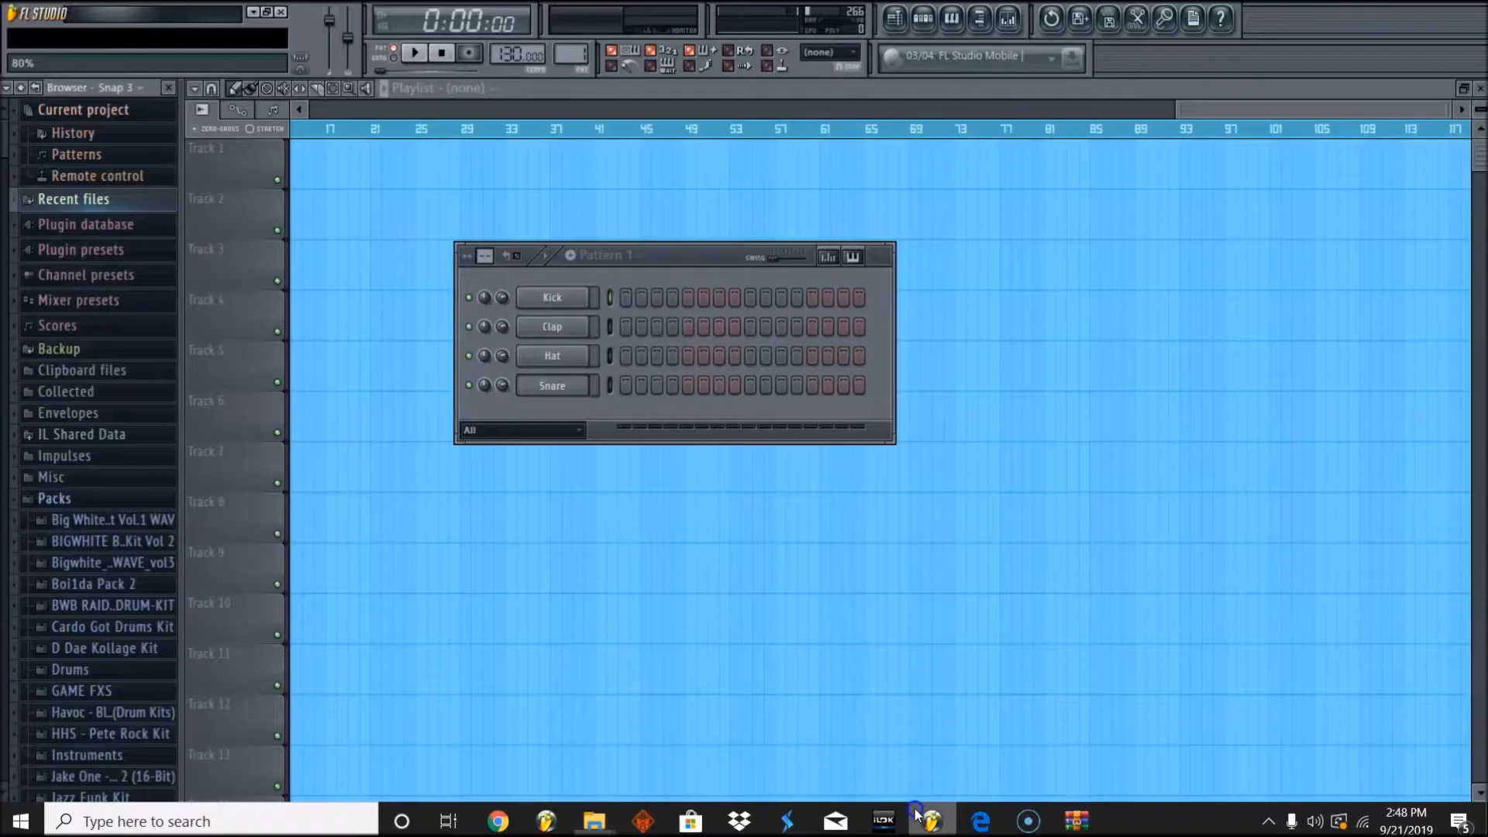
{"action": "scroll", "coordinate": [116, 525], "scroll_direction": "down", "scroll_amount": 20}
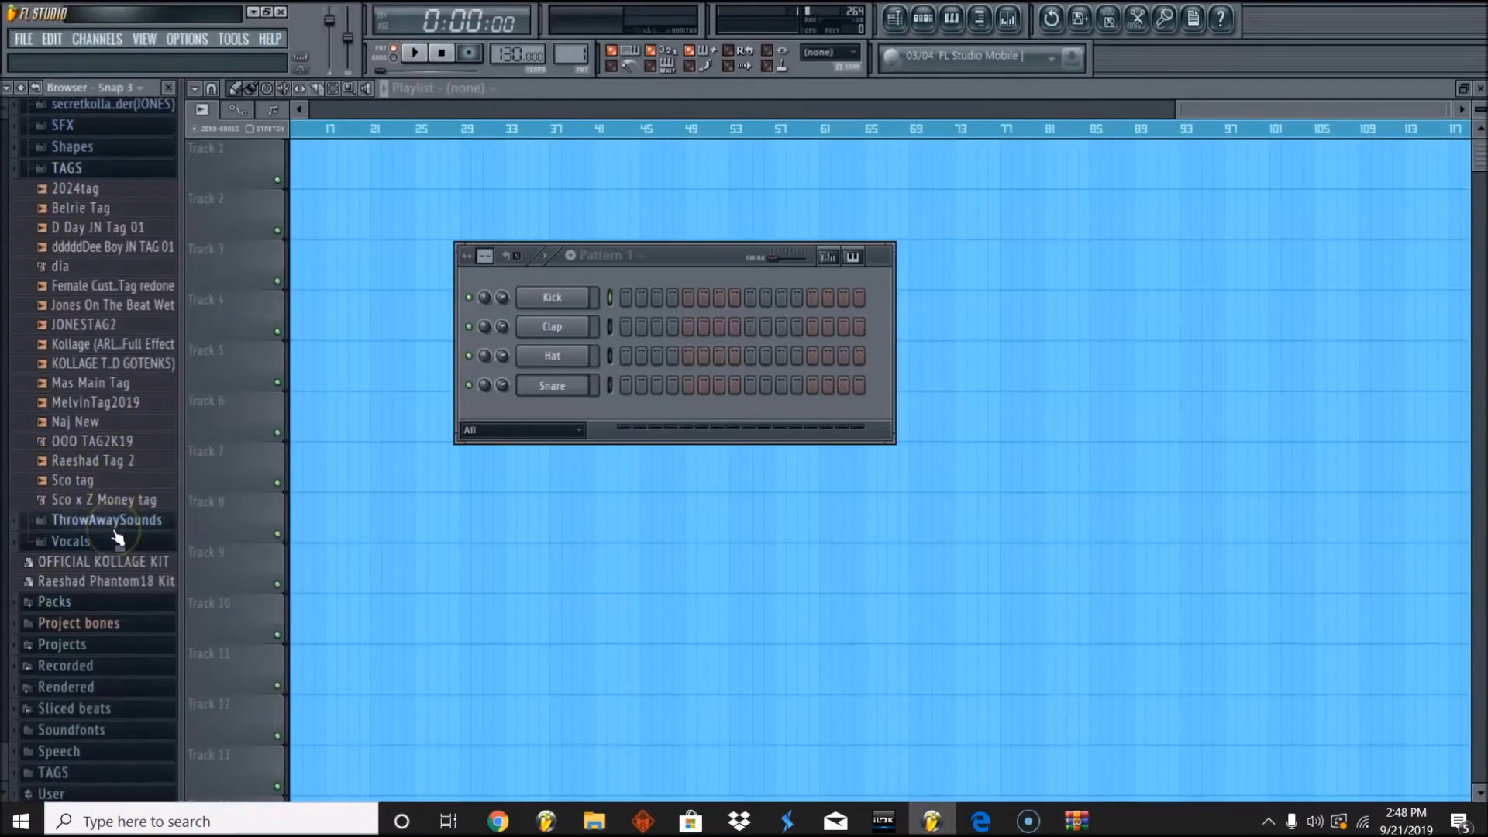
{"action": "scroll", "coordinate": [132, 405], "scroll_direction": "up", "scroll_amount": 20}
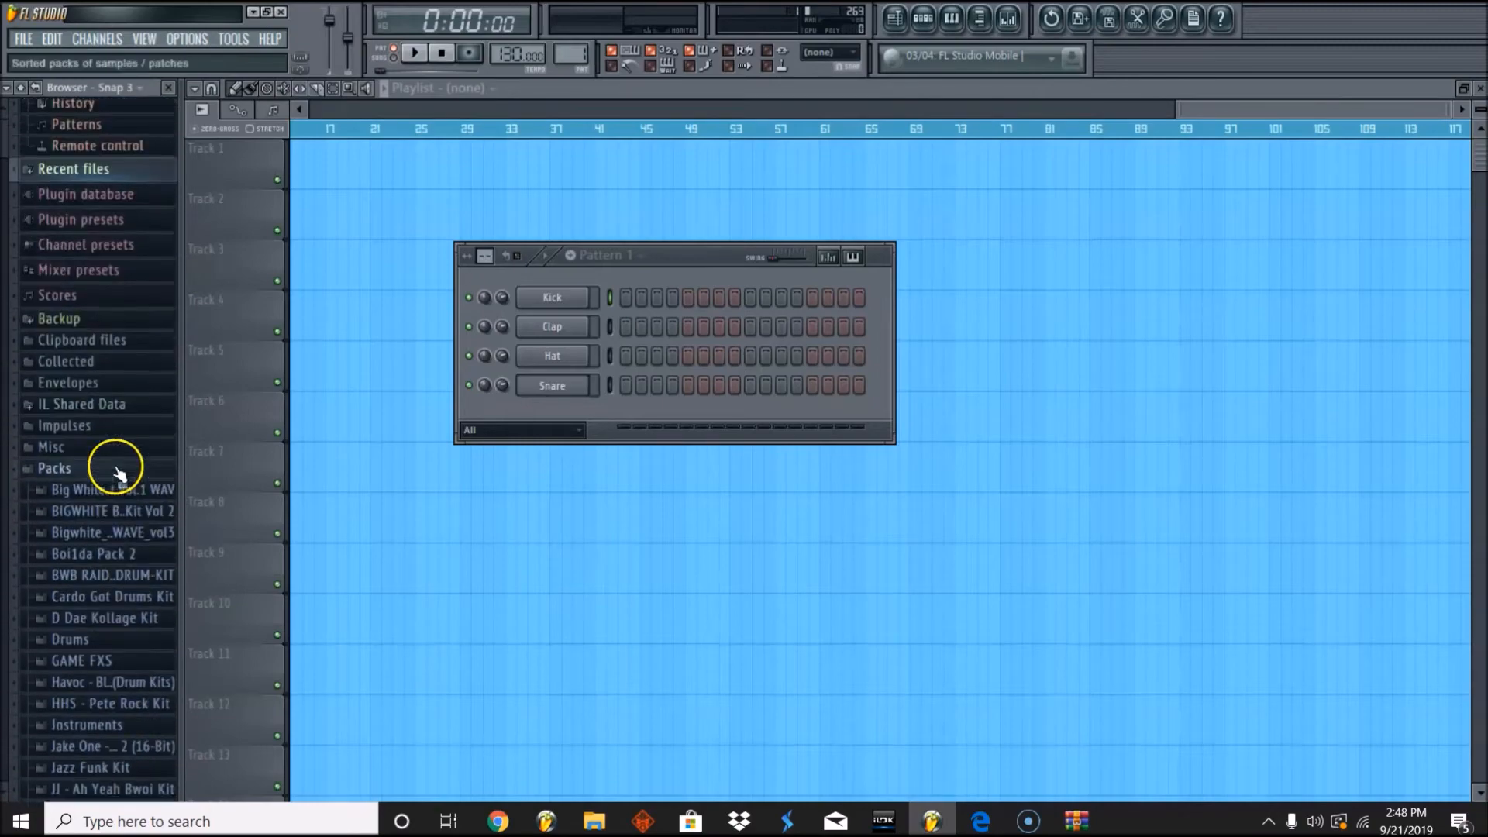
{"action": "scroll", "coordinate": [116, 465], "scroll_direction": "down", "scroll_amount": 2}
{"action": "scroll", "coordinate": [116, 508], "scroll_direction": "down", "scroll_amount": 3}
{"action": "scroll", "coordinate": [166, 548], "scroll_direction": "up", "scroll_amount": 10}
Return to File Explorer and move the "2019 - 808 Mafia" drum kit folder from the desktop into the Packs folder.
{"action": "left_click", "coordinate": [498, 821]}
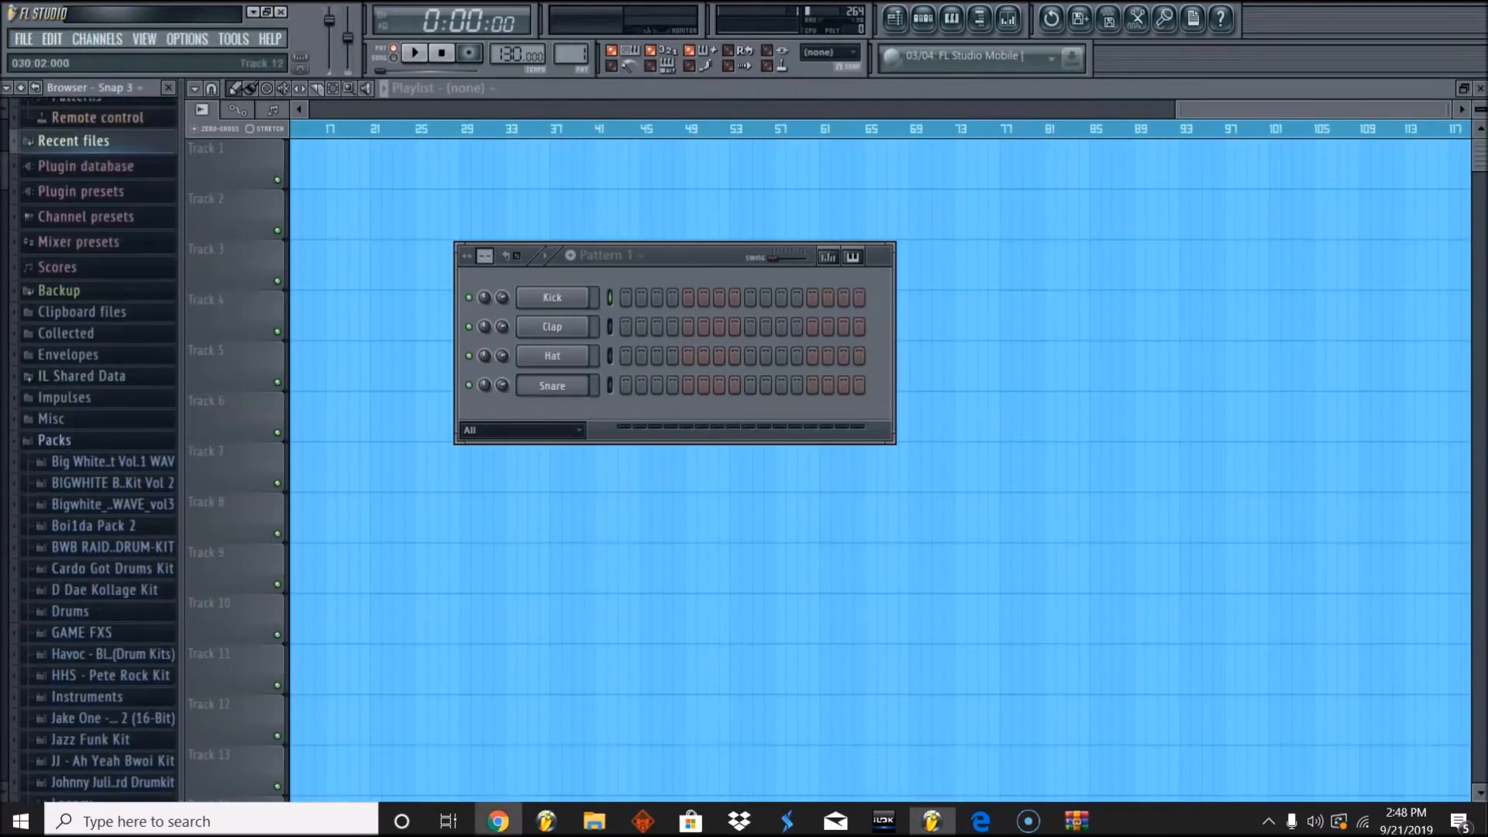
{"action": "left_click", "coordinate": [498, 821]}
{"action": "left_click", "coordinate": [254, 12]}
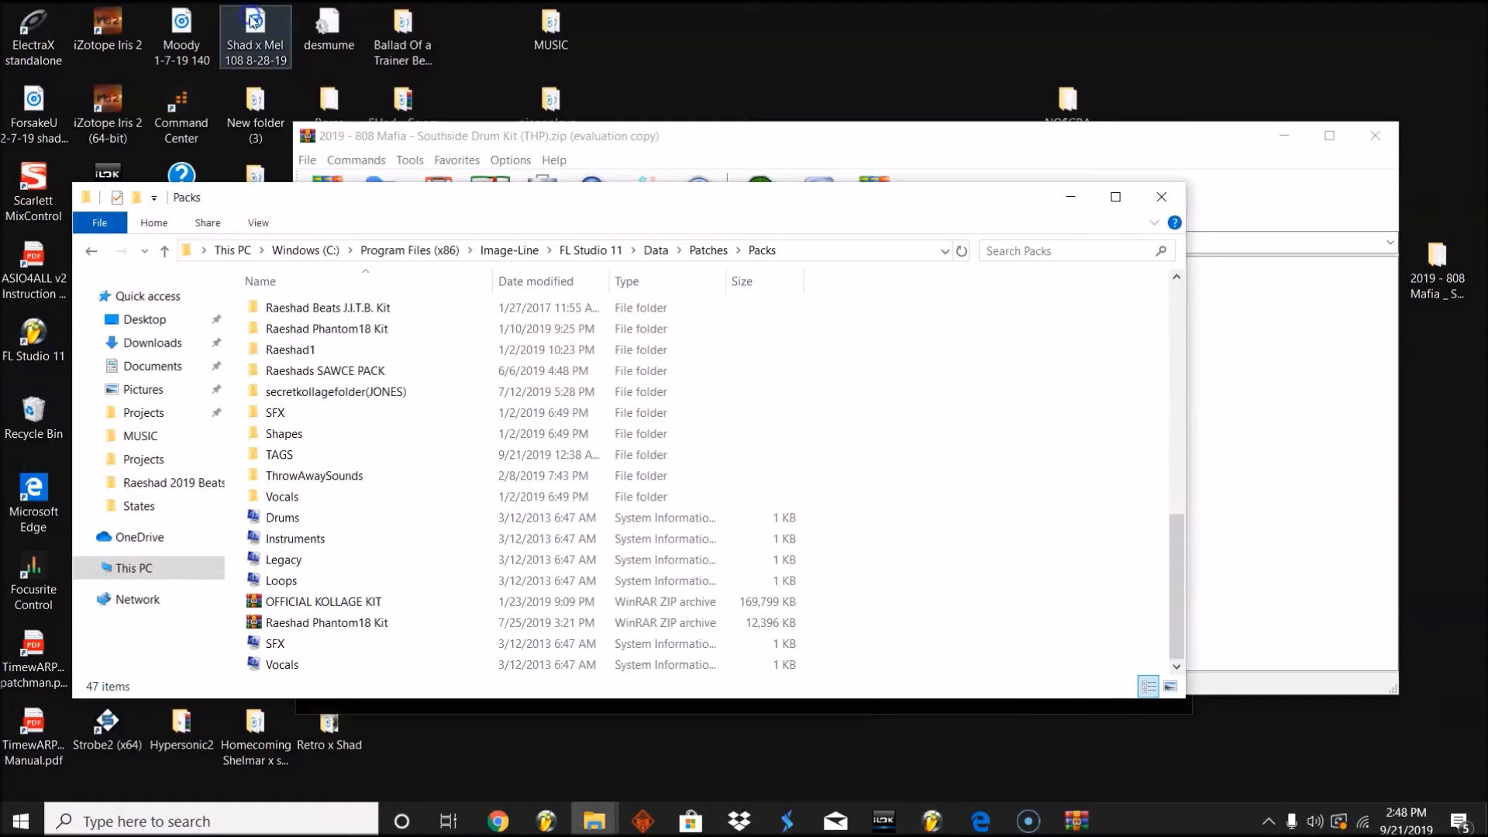
{"action": "left_click_drag", "start_coordinate": [1435, 267], "coordinate": [1027, 408]}
{"action": "scroll", "coordinate": [470, 481], "scroll_direction": "up", "scroll_amount": 1}
{"action": "scroll", "coordinate": [470, 481], "scroll_direction": "up", "scroll_amount": 5}
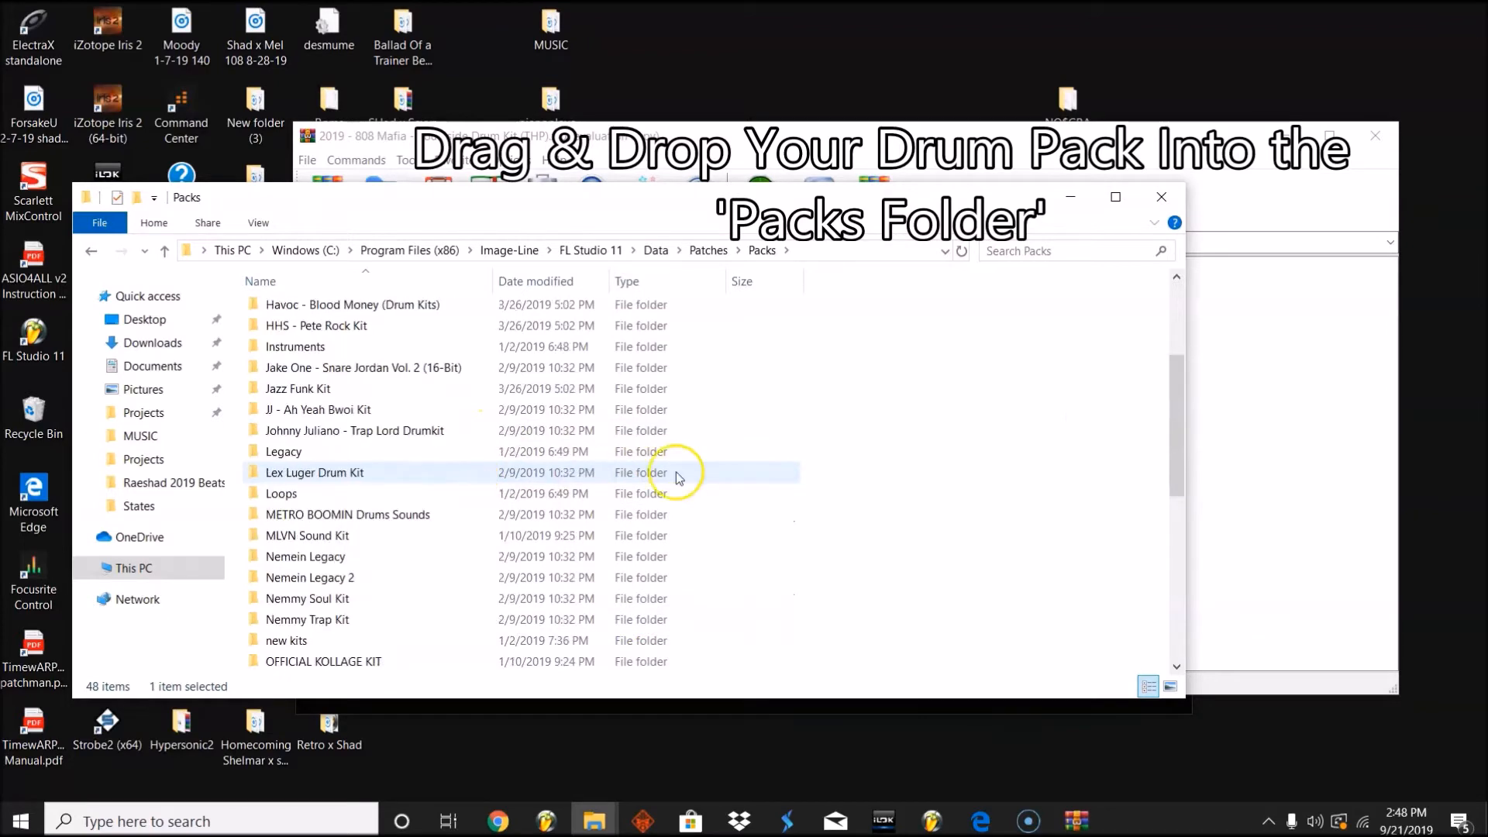
Reopen FL Studio to refresh its sounds and look through the Packs section of the browser for the new kit.
{"action": "left_click", "coordinate": [931, 821]}
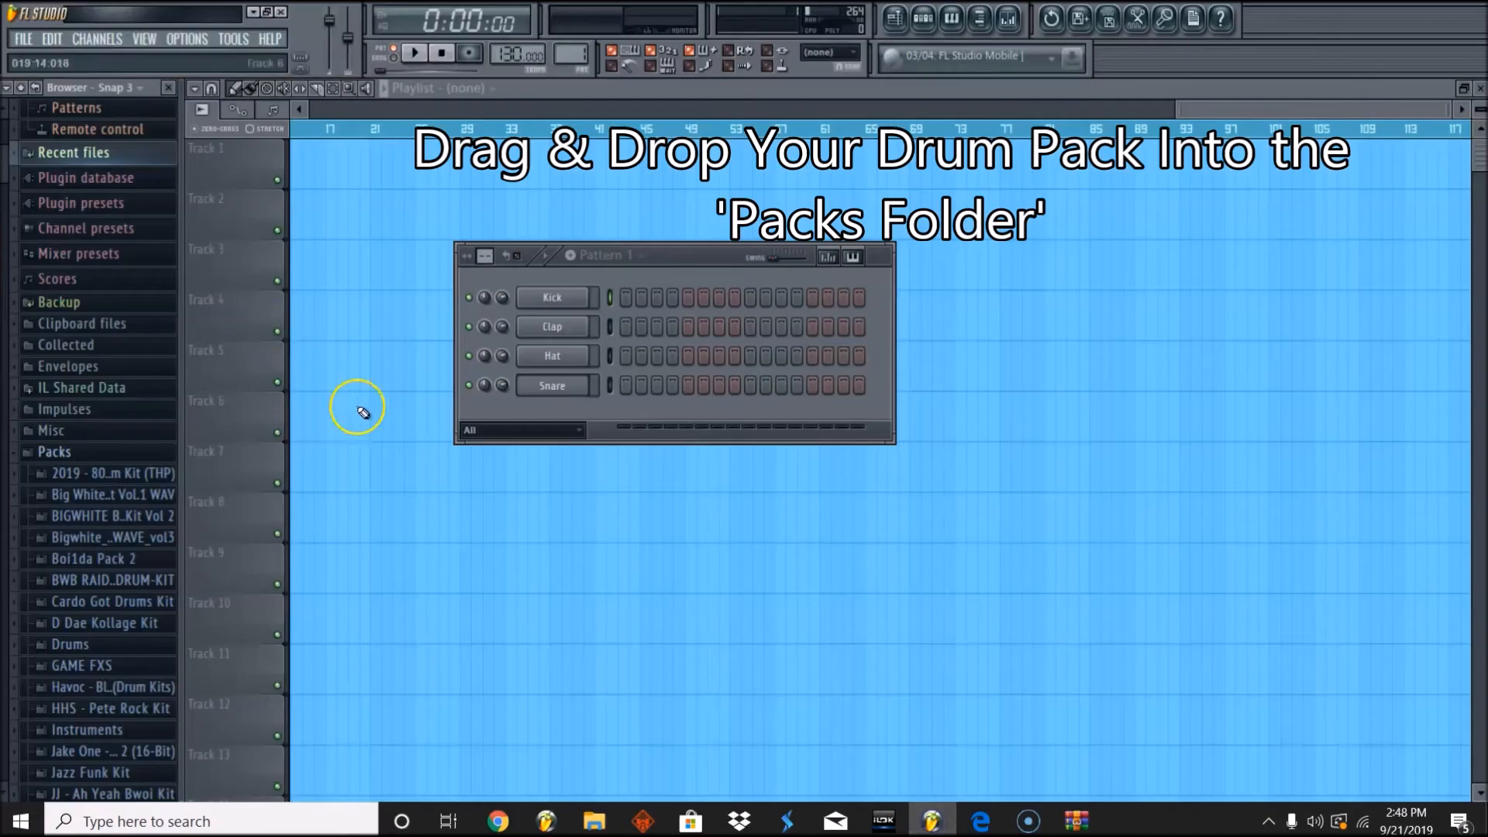
{"action": "left_click", "coordinate": [253, 12]}
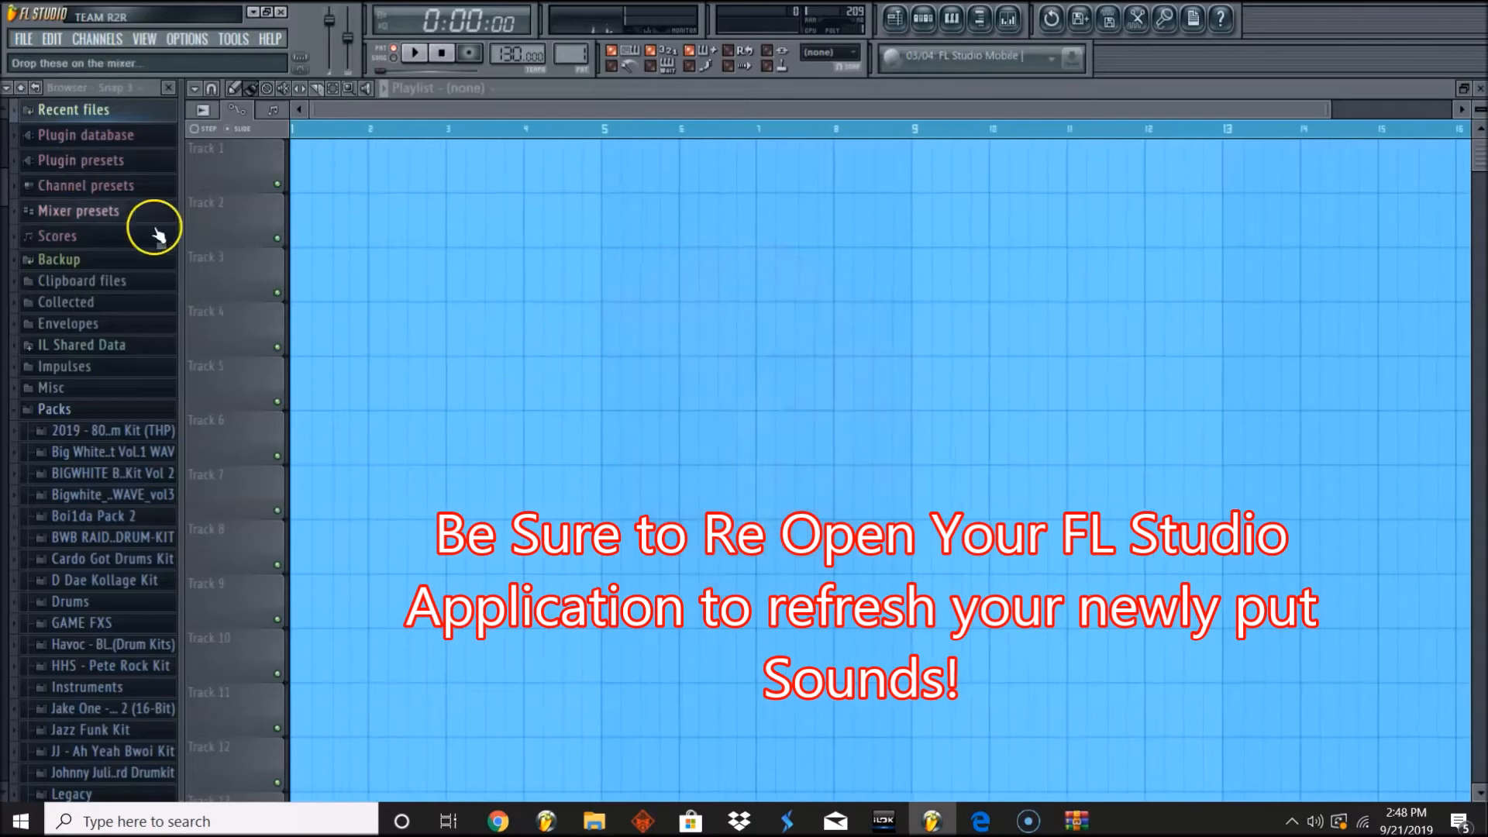
{"action": "scroll", "coordinate": [157, 232], "scroll_direction": "down", "scroll_amount": 15}
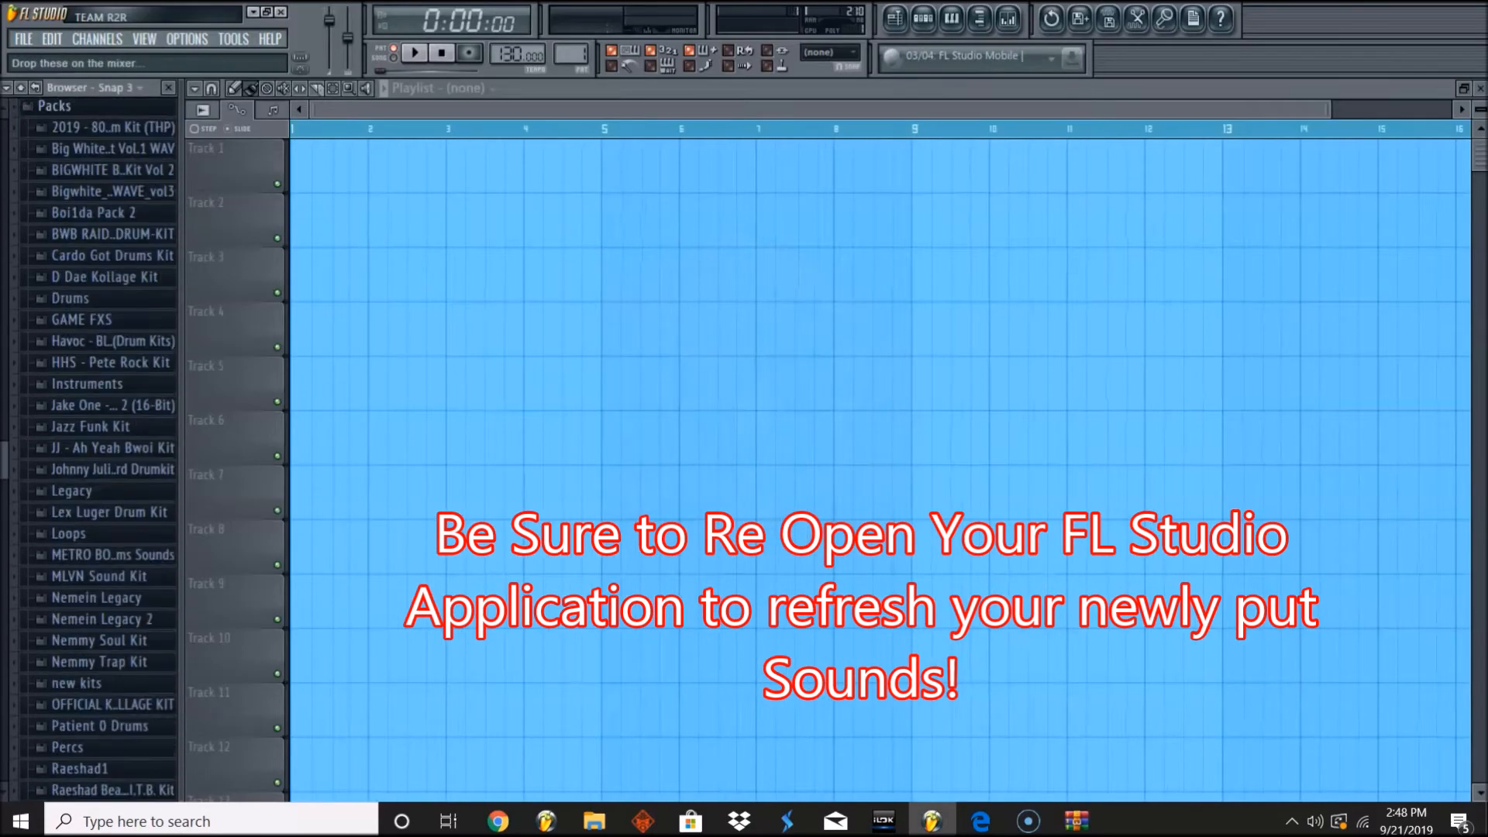
{"action": "scroll", "coordinate": [89, 449], "scroll_direction": "down", "scroll_amount": 2}
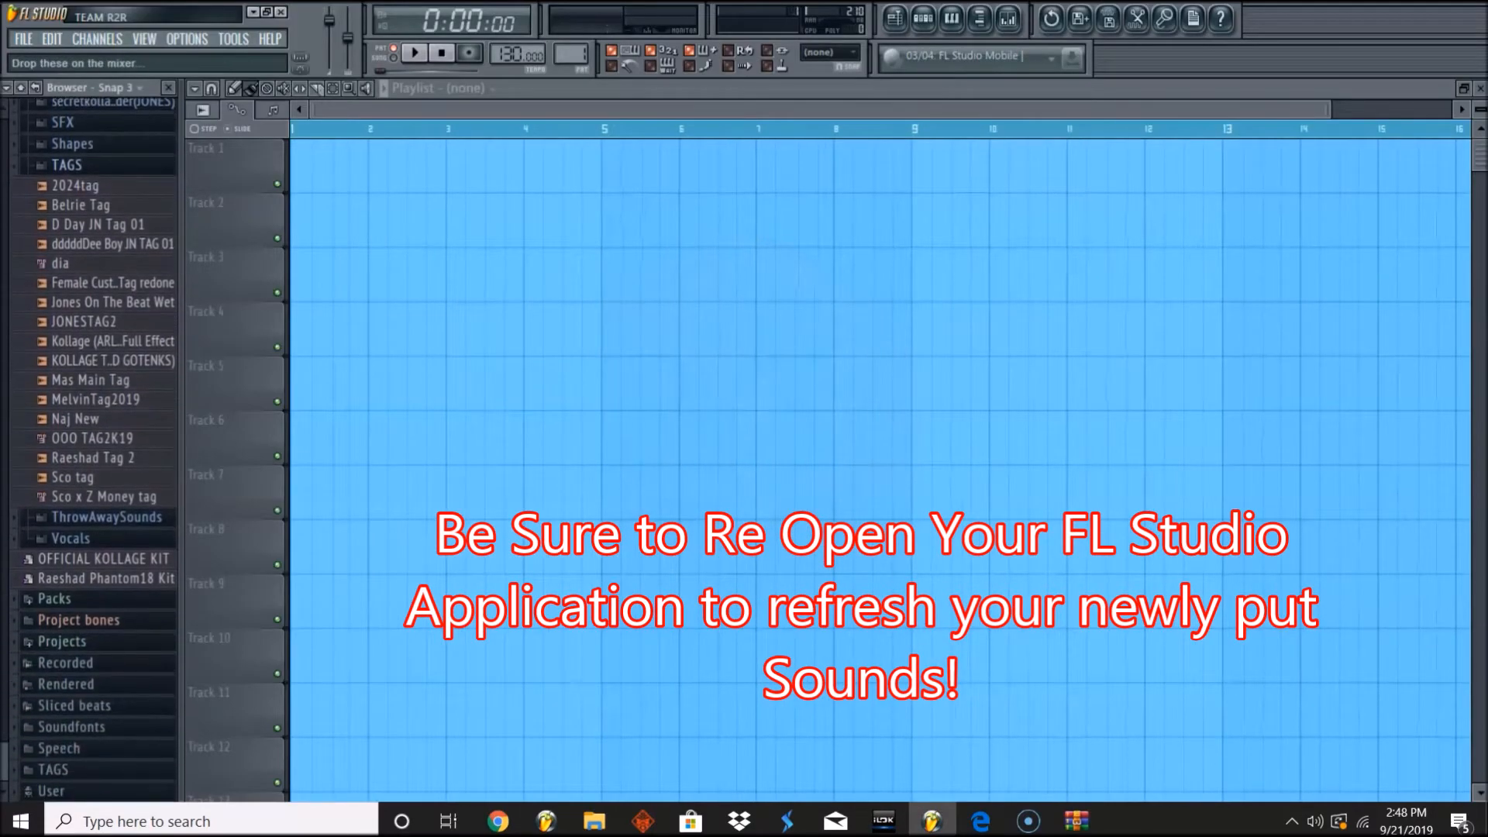
{"action": "scroll", "coordinate": [89, 449], "scroll_direction": "up", "scroll_amount": 9}
{"action": "scroll", "coordinate": [89, 449], "scroll_direction": "up", "scroll_amount": 5}
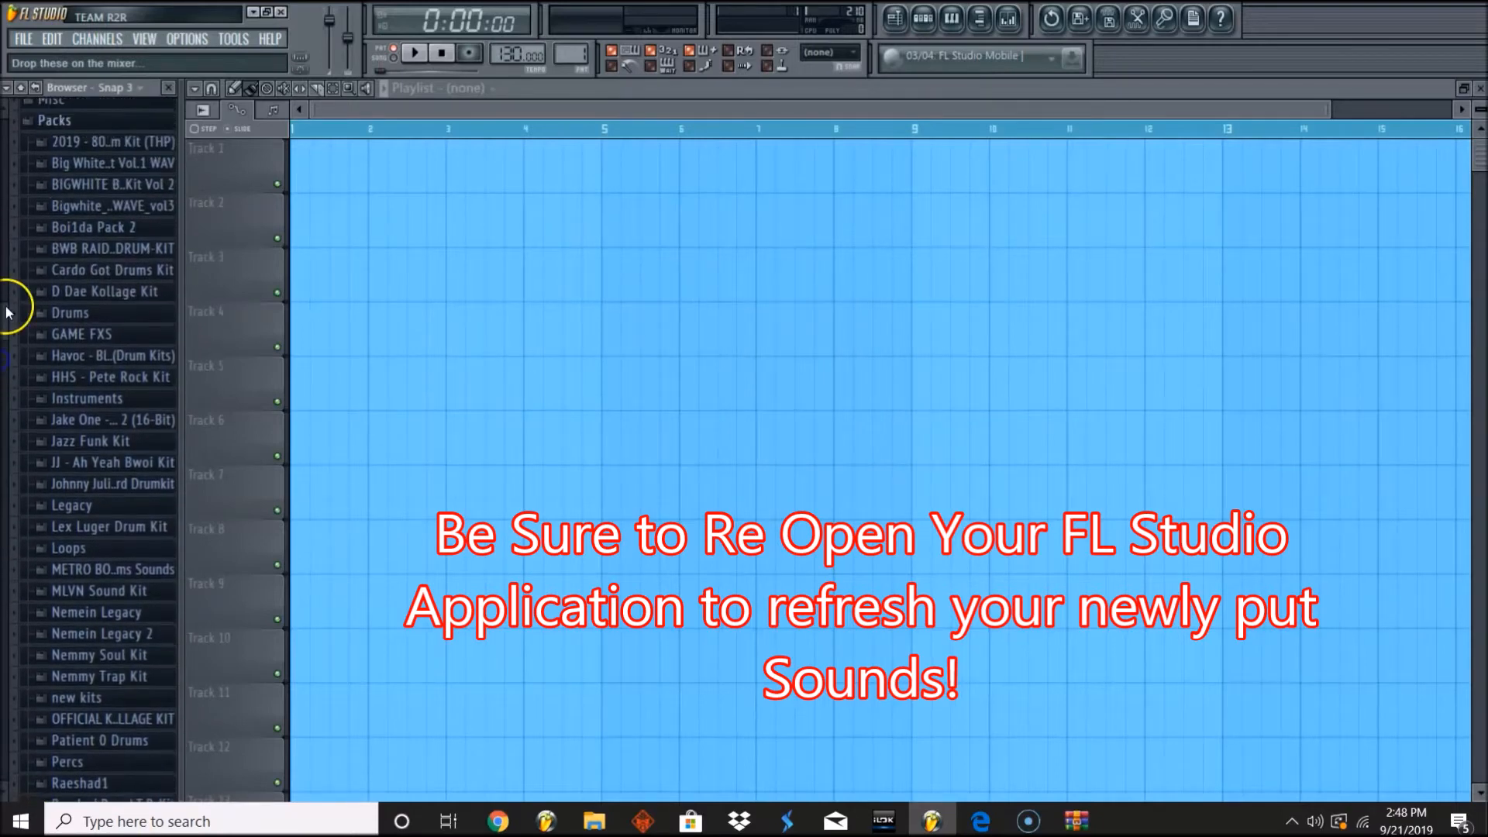
Expand the new 2019 808 Mafia kit under Packs and examine the contents of its 808 Bonus folder.
{"action": "left_click", "coordinate": [124, 302]}
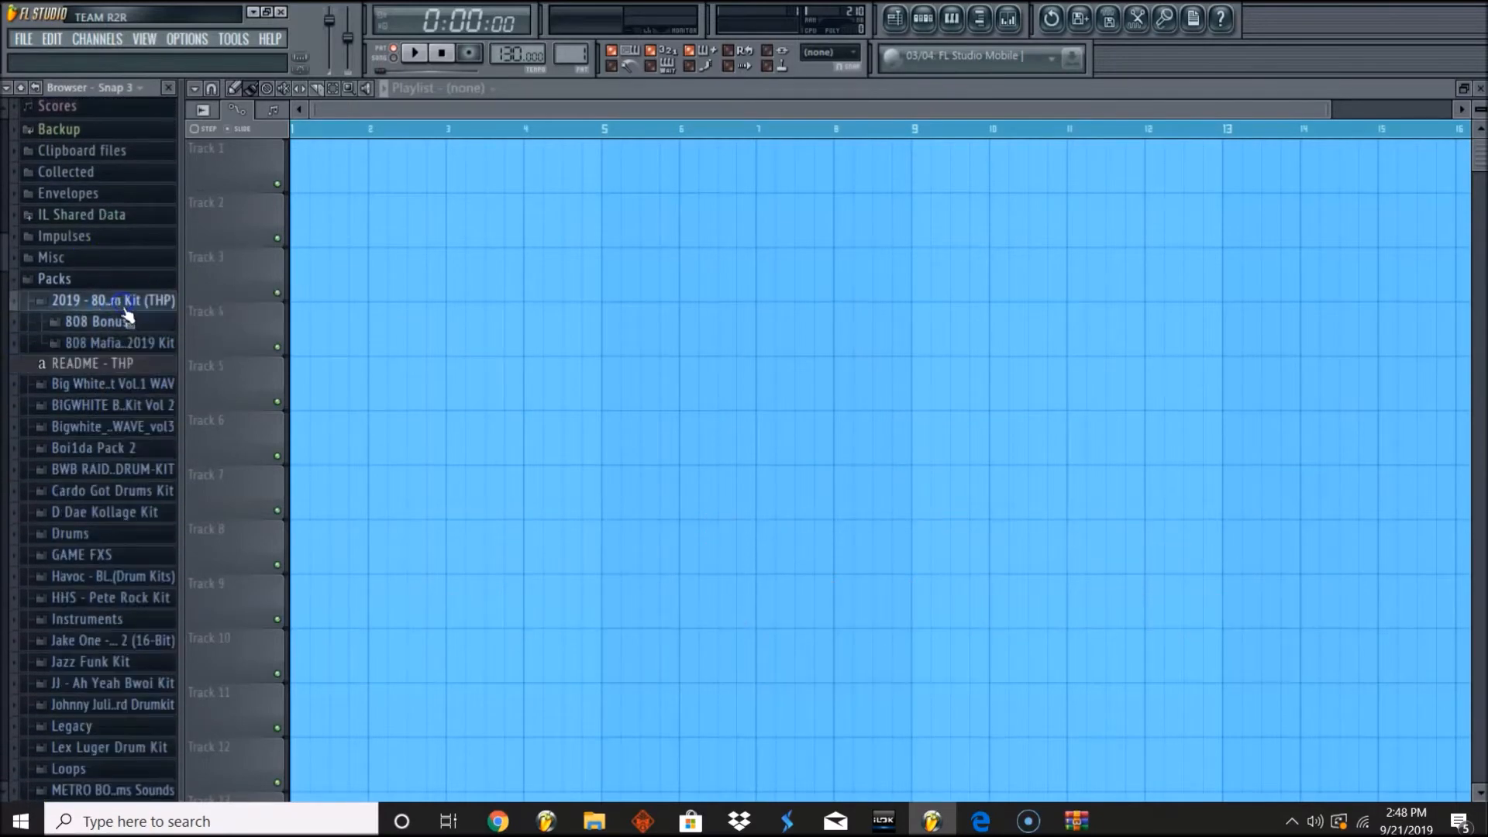
{"action": "left_click", "coordinate": [96, 321]}
{"action": "left_click", "coordinate": [128, 343]}
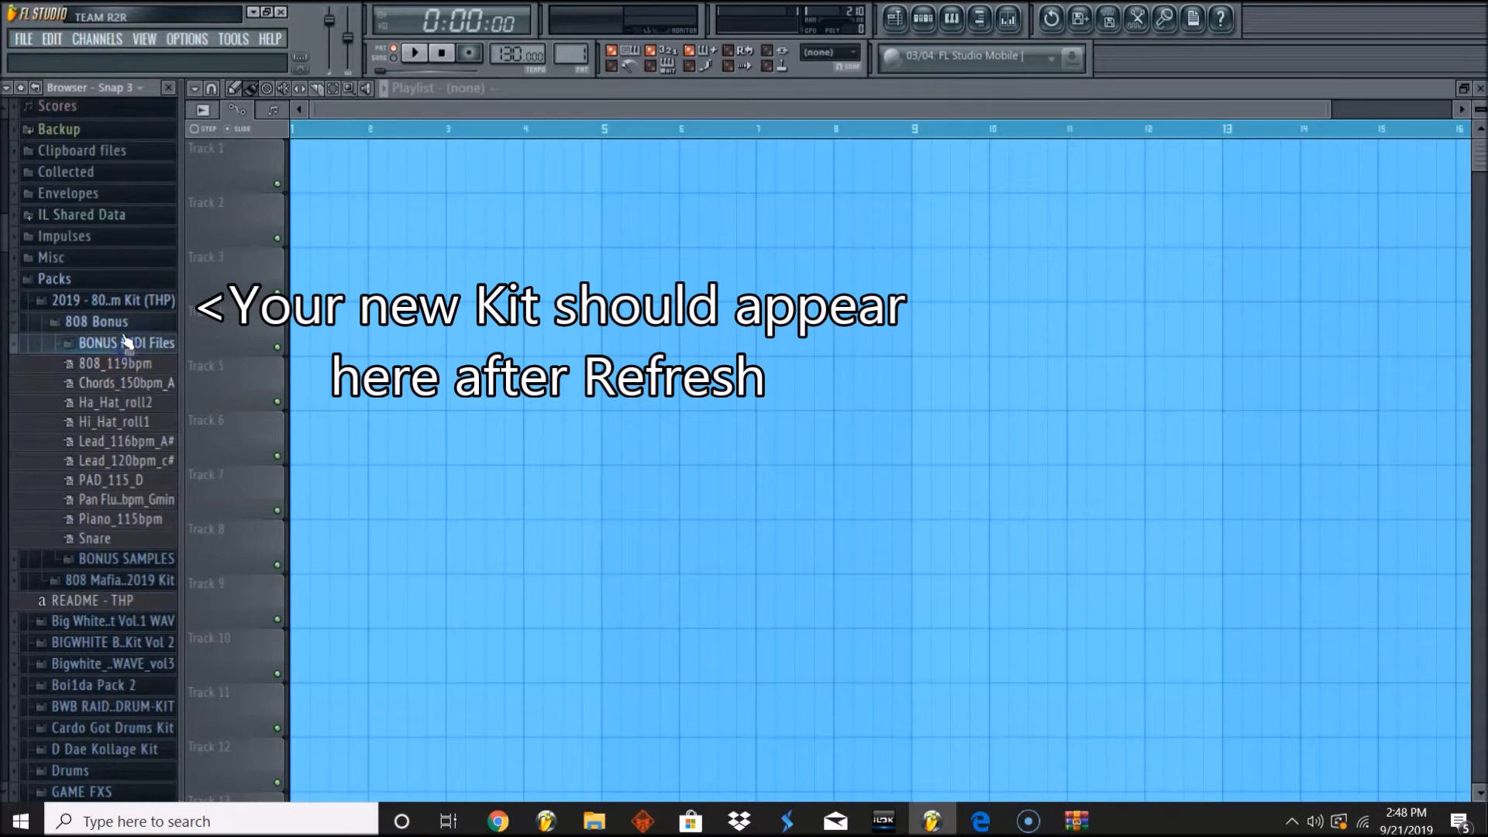
{"action": "left_click", "coordinate": [100, 321]}
Open the 808 Mafia 808 Drums folder in the official 2019 kit and preview samples such as LEX Drum(2) and Waka 808 - 2 (2).
{"action": "left_click", "coordinate": [116, 343]}
{"action": "left_click", "coordinate": [118, 364]}
{"action": "left_click", "coordinate": [128, 405]}
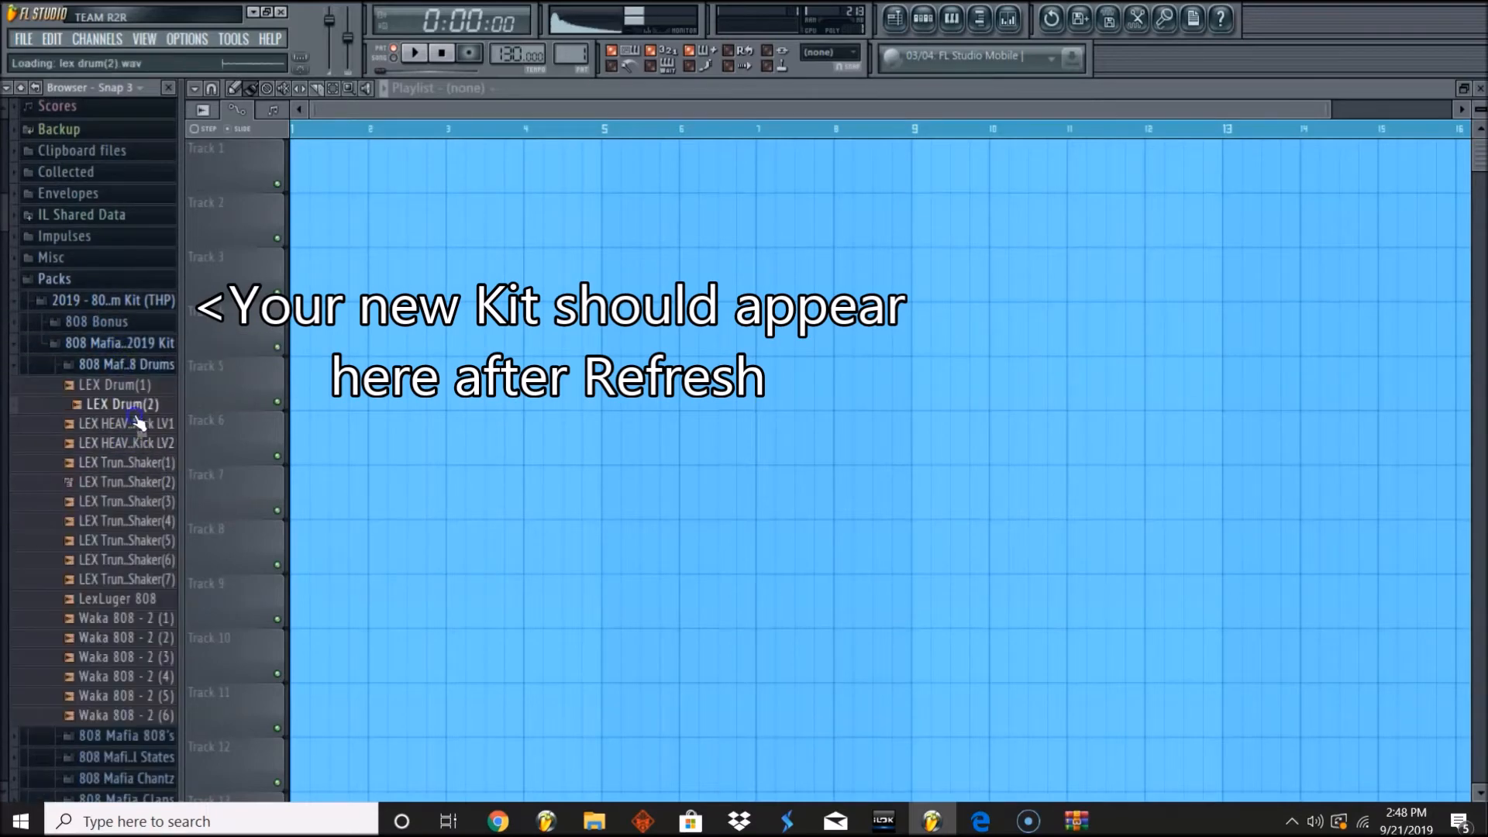
{"action": "scroll", "coordinate": [131, 457], "scroll_direction": "down", "scroll_amount": 3}
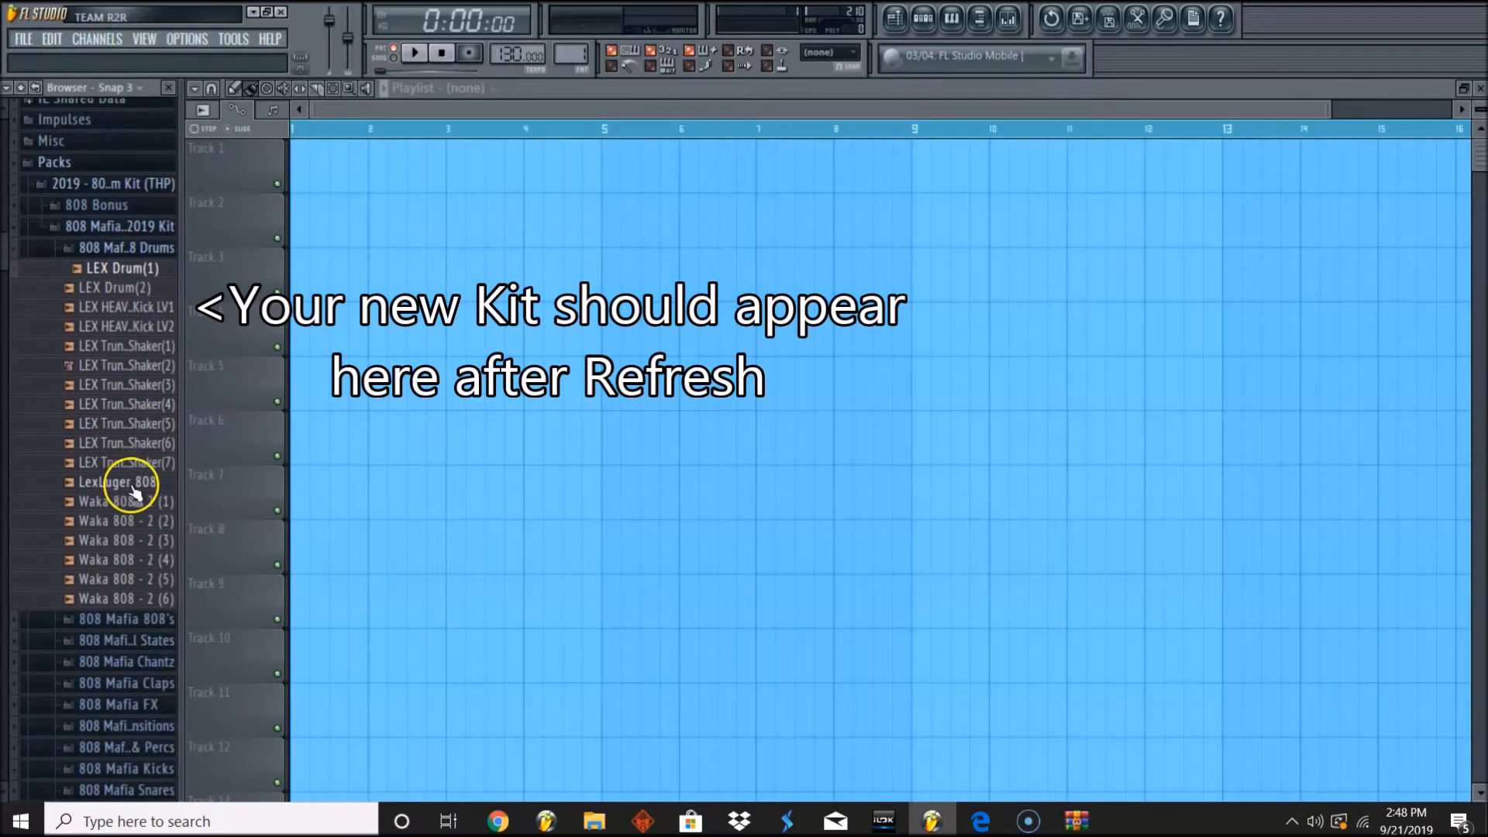
{"action": "left_click", "coordinate": [128, 505]}
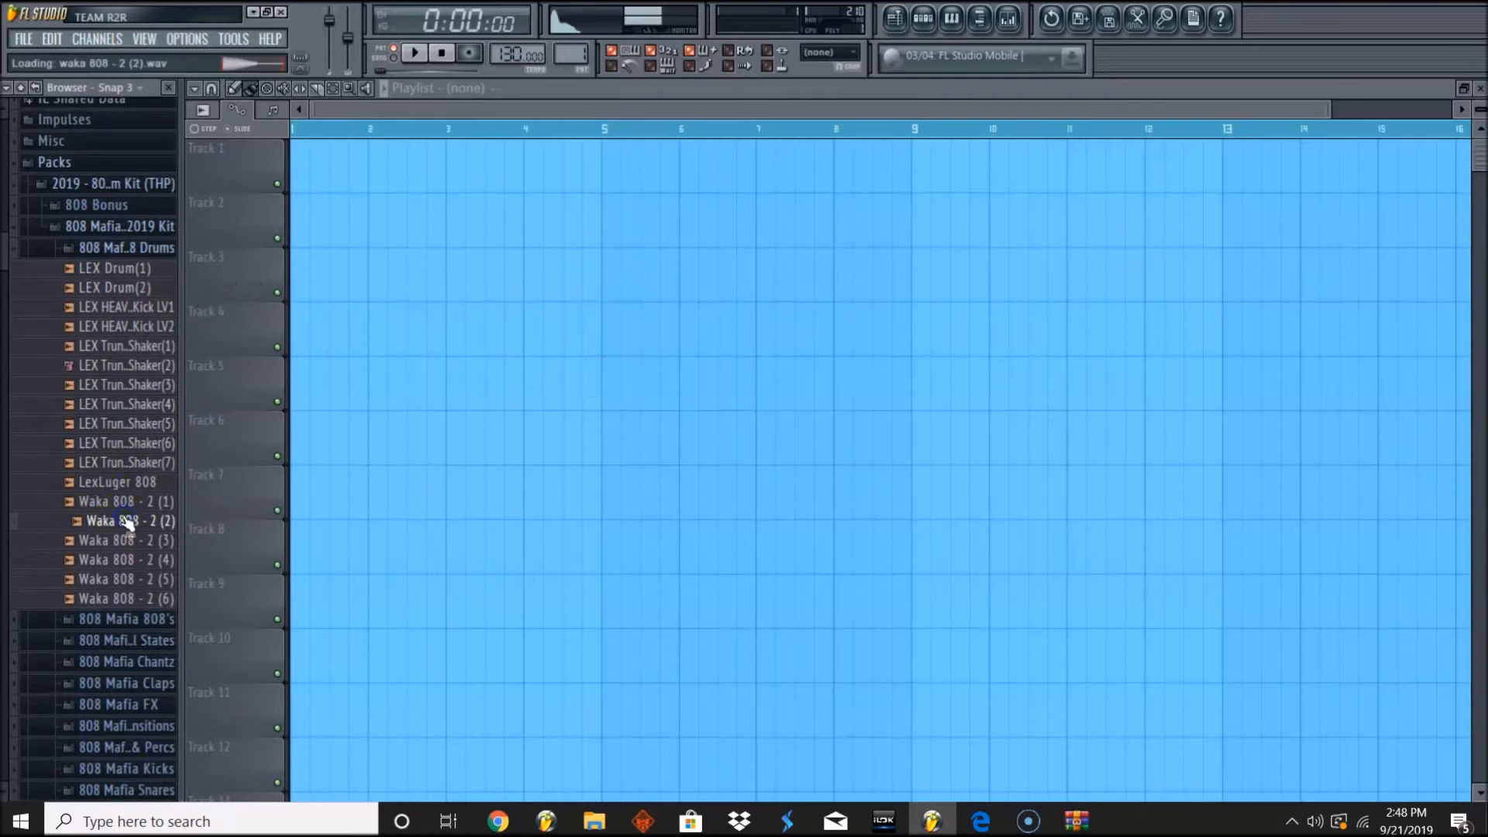
{"action": "scroll", "coordinate": [131, 434], "scroll_direction": "up", "scroll_amount": 4}
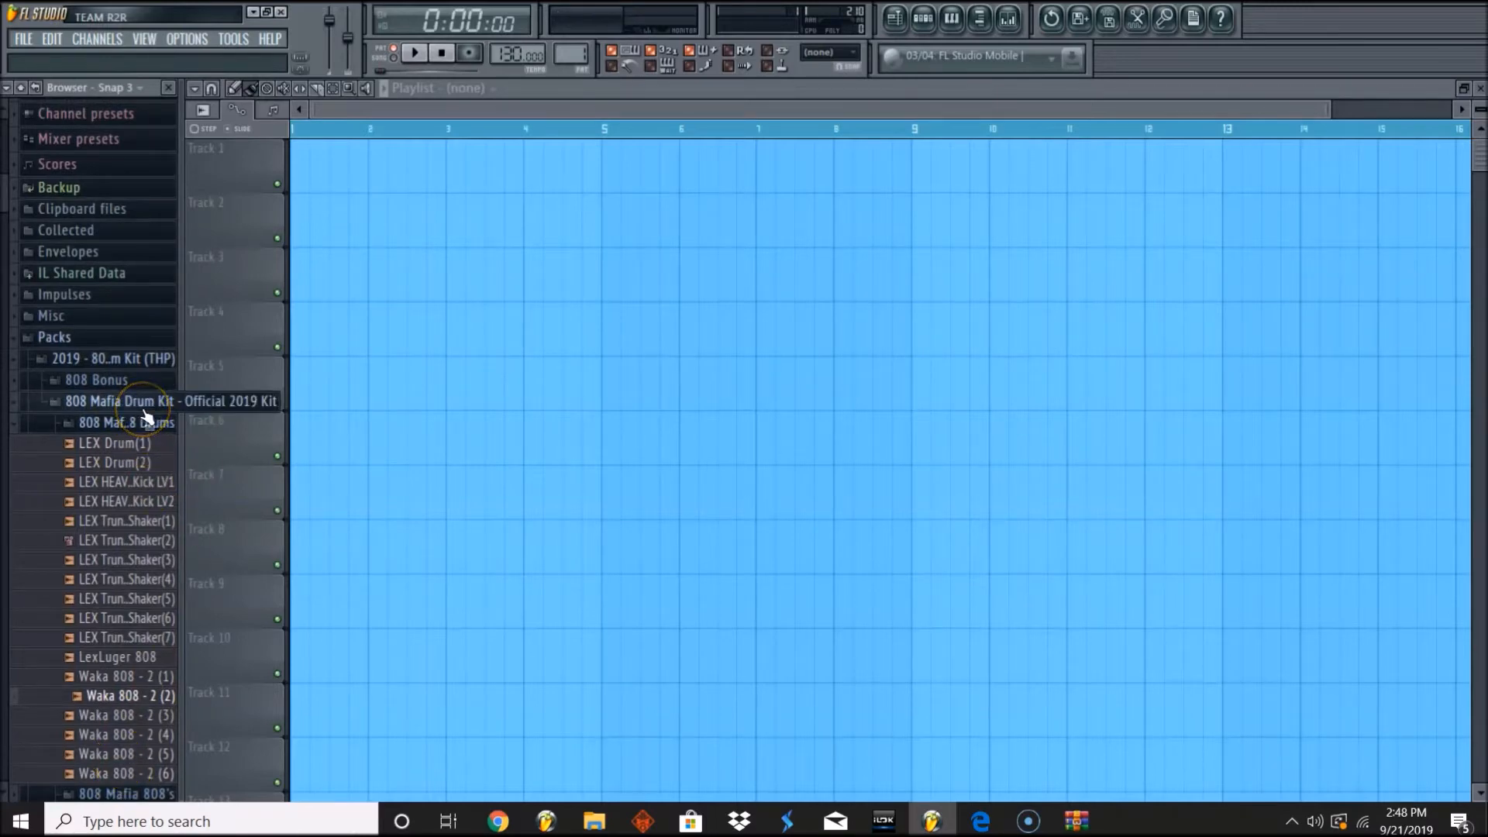
Show the step sequencer and extend its grid to 32 steps.
{"action": "left_click", "coordinate": [924, 19]}
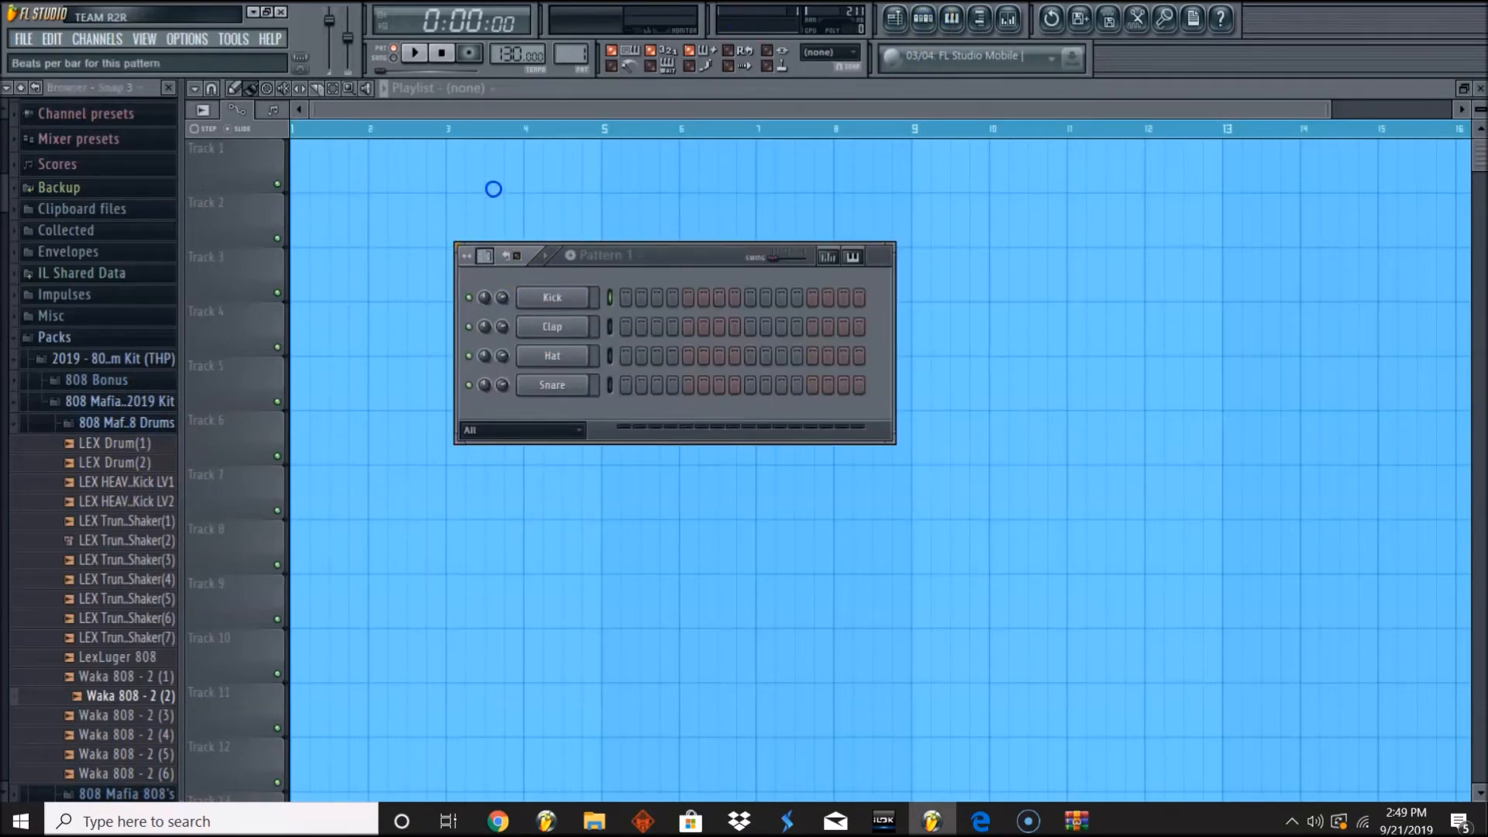
{"action": "left_click", "coordinate": [485, 256]}
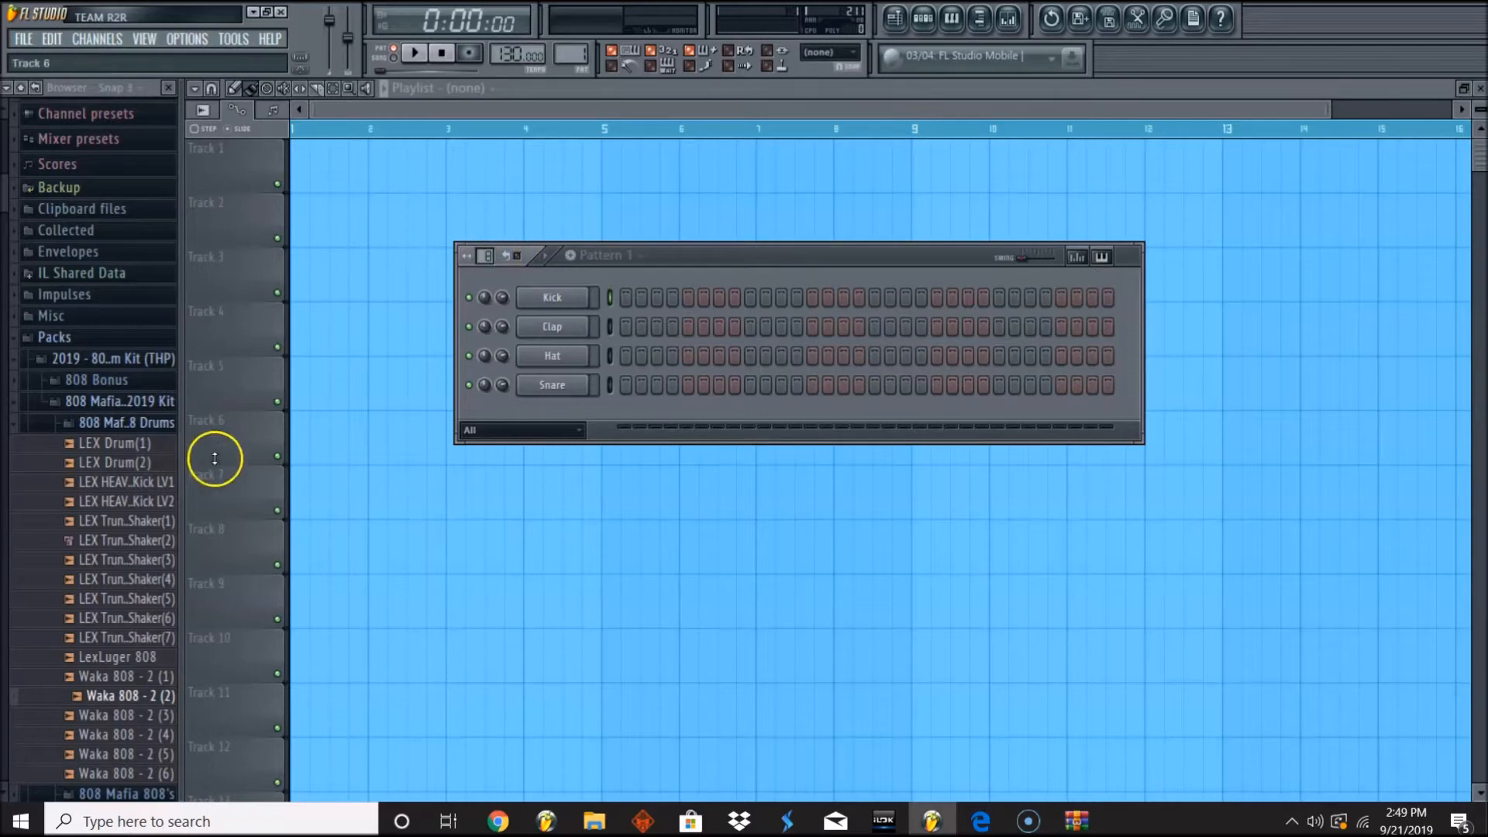
Preview samples in the 808 Mafia Claps folder and replace the Hat channel's sound with Clap (17).
{"action": "left_click", "coordinate": [147, 423]}
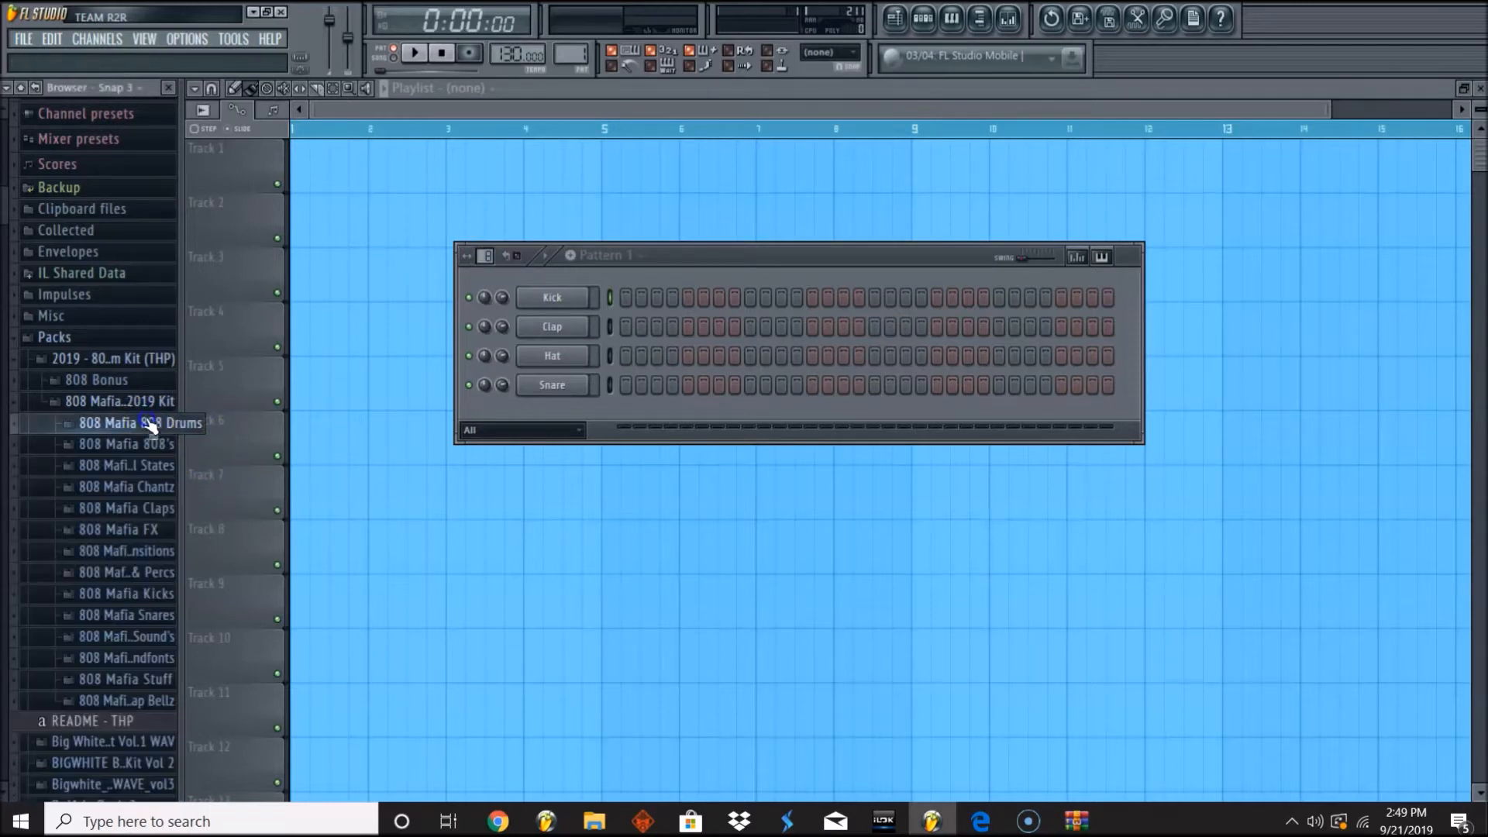
{"action": "left_click", "coordinate": [164, 509]}
{"action": "scroll", "coordinate": [116, 434], "scroll_direction": "up", "scroll_amount": 3}
{"action": "left_click", "coordinate": [124, 479]}
{"action": "left_click", "coordinate": [126, 553]}
{"action": "scroll", "coordinate": [127, 545], "scroll_direction": "down", "scroll_amount": 2}
{"action": "left_click", "coordinate": [124, 461]}
{"action": "left_click_drag", "start_coordinate": [183, 574], "coordinate": [181, 573]}
{"action": "left_click", "coordinate": [124, 523]}
{"action": "left_click", "coordinate": [115, 486]}
{"action": "left_click_drag", "start_coordinate": [115, 496], "coordinate": [550, 358]}
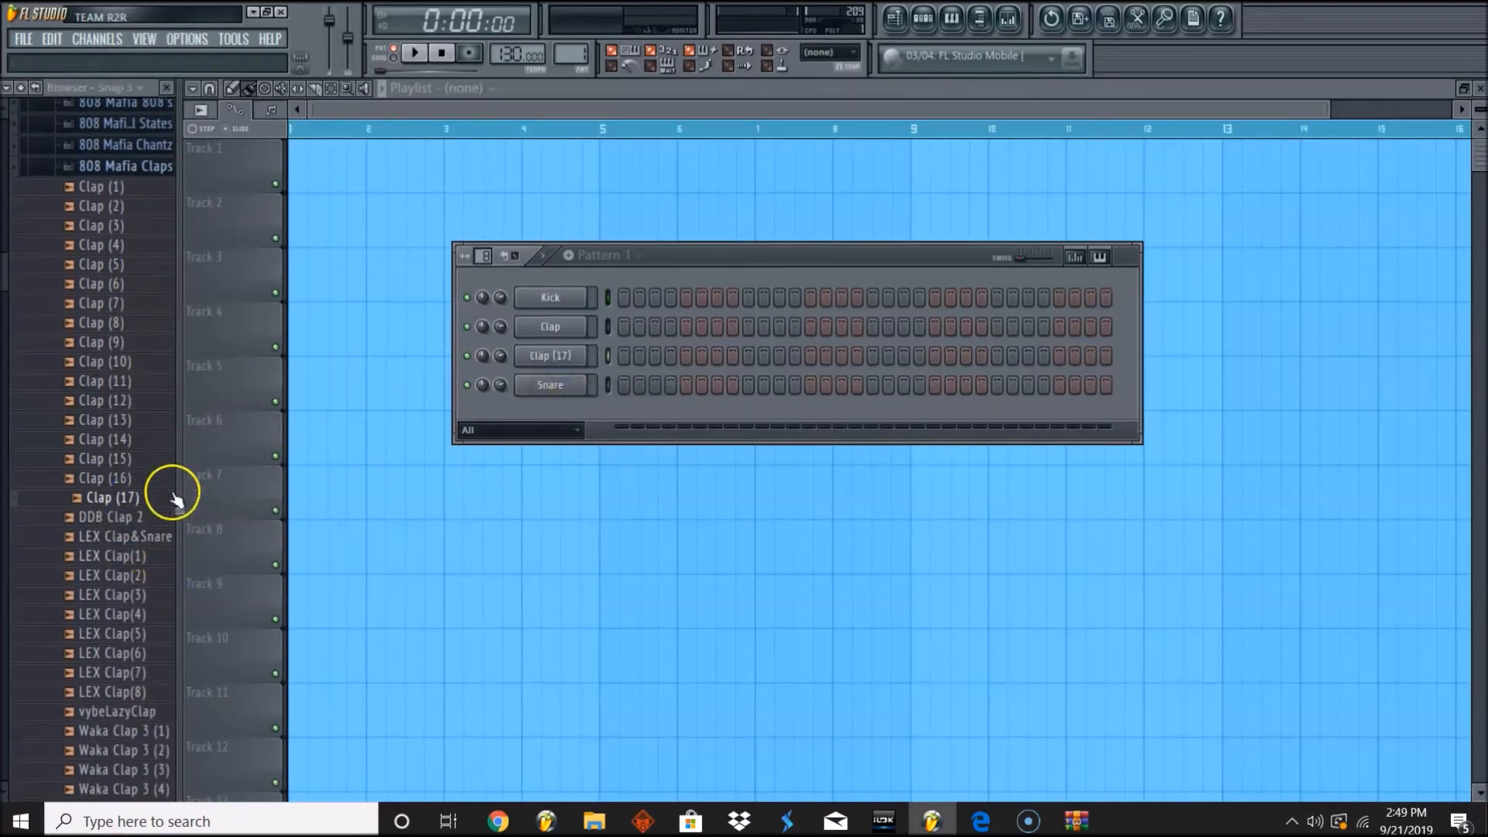
Preview samples in the kit's percussion folder and add Percs (6) as a new channel below Snare.
{"action": "scroll", "coordinate": [157, 395], "scroll_direction": "up", "scroll_amount": 2}
{"action": "left_click", "coordinate": [149, 282]}
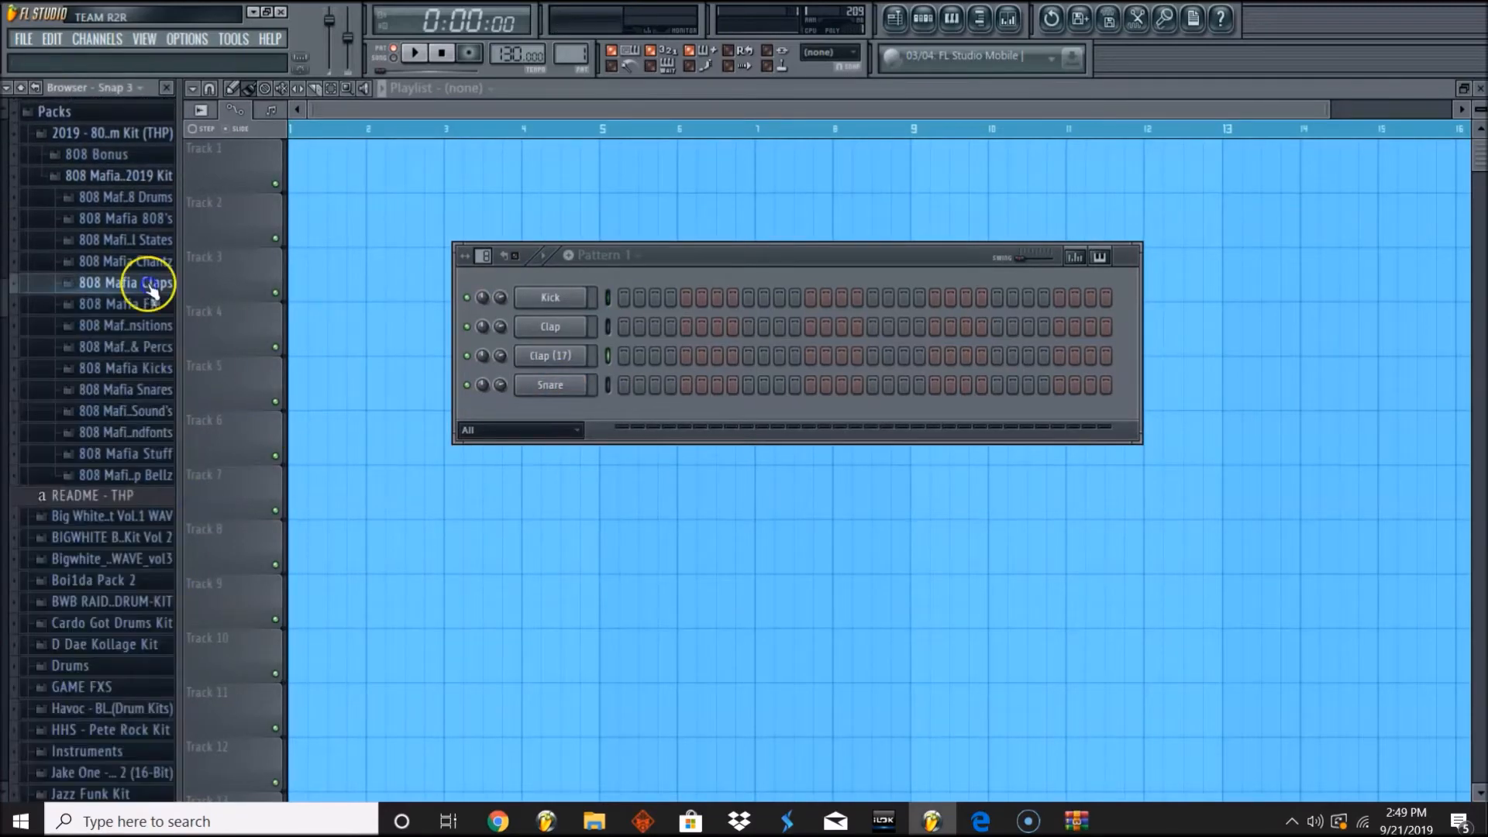
{"action": "left_click", "coordinate": [126, 335]}
{"action": "left_click", "coordinate": [126, 402]}
{"action": "left_click", "coordinate": [126, 420]}
{"action": "scroll", "coordinate": [122, 484], "scroll_direction": "up", "scroll_amount": 2}
{"action": "scroll", "coordinate": [114, 457], "scroll_direction": "down", "scroll_amount": 2}
{"action": "left_click", "coordinate": [126, 418]}
{"action": "left_click_drag", "start_coordinate": [109, 426], "coordinate": [571, 425]}
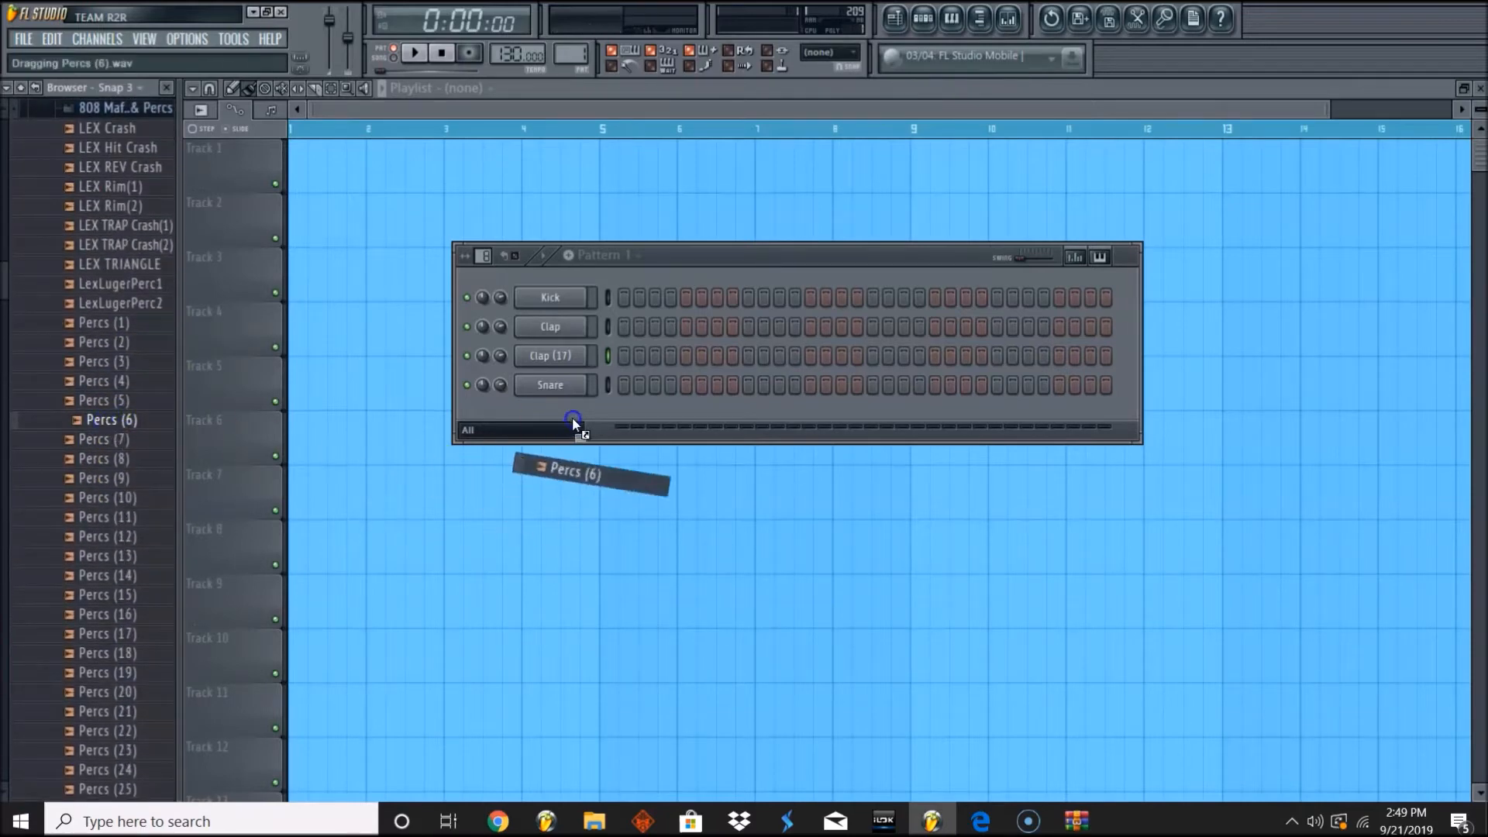
Fill each 2 steps of the Percs (6) channel and place Clap (17) hits on steps 9 and 25.
{"action": "right_click", "coordinate": [550, 414]}
{"action": "left_click", "coordinate": [663, 589]}
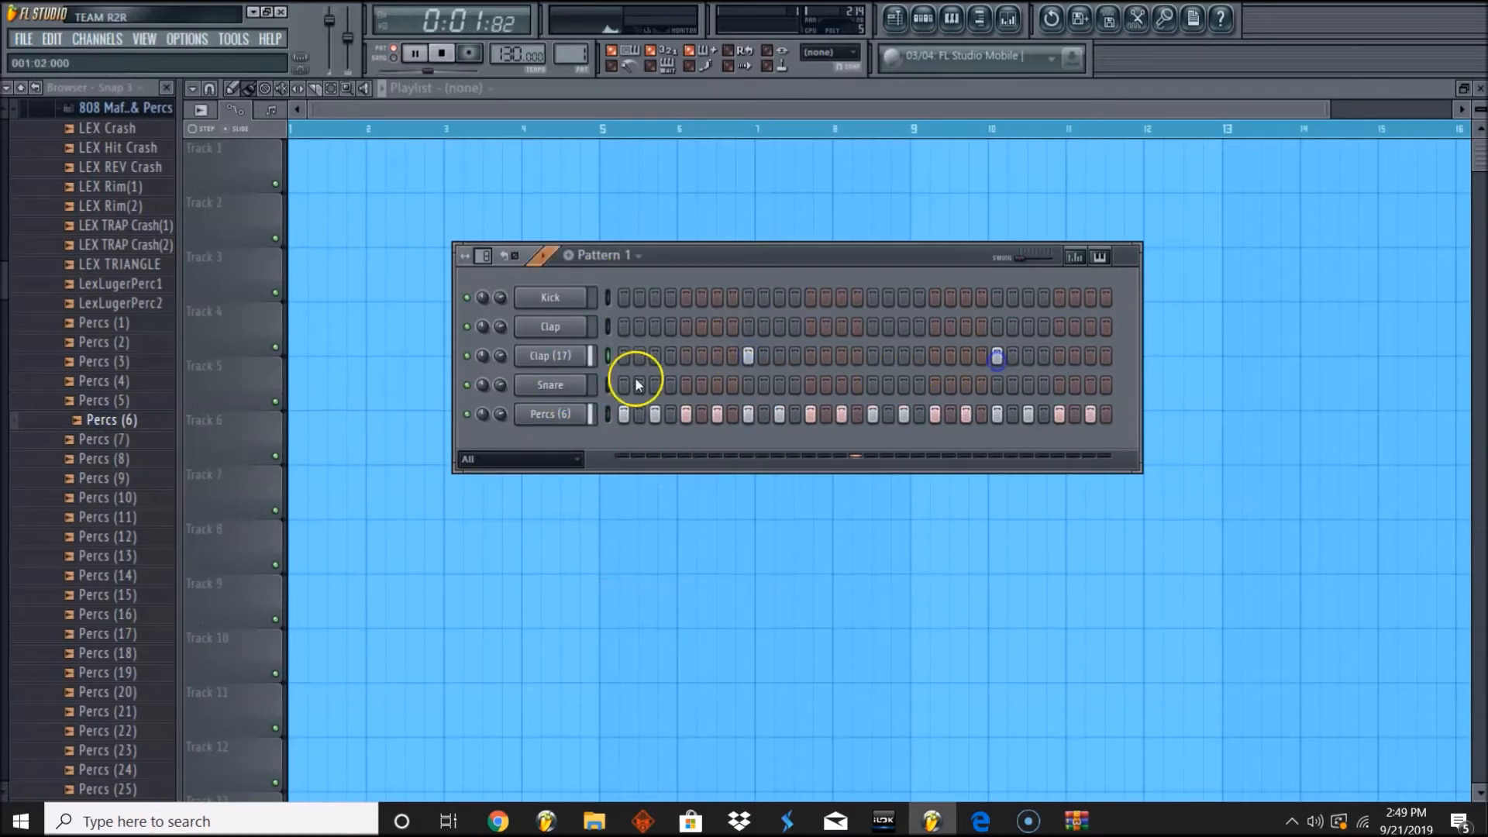
Preview more percussion samples during playback and add Percs (25) as a new channel with hits on steps 15 and 19.
{"action": "left_click", "coordinate": [140, 246]}
{"action": "left_click", "coordinate": [134, 266]}
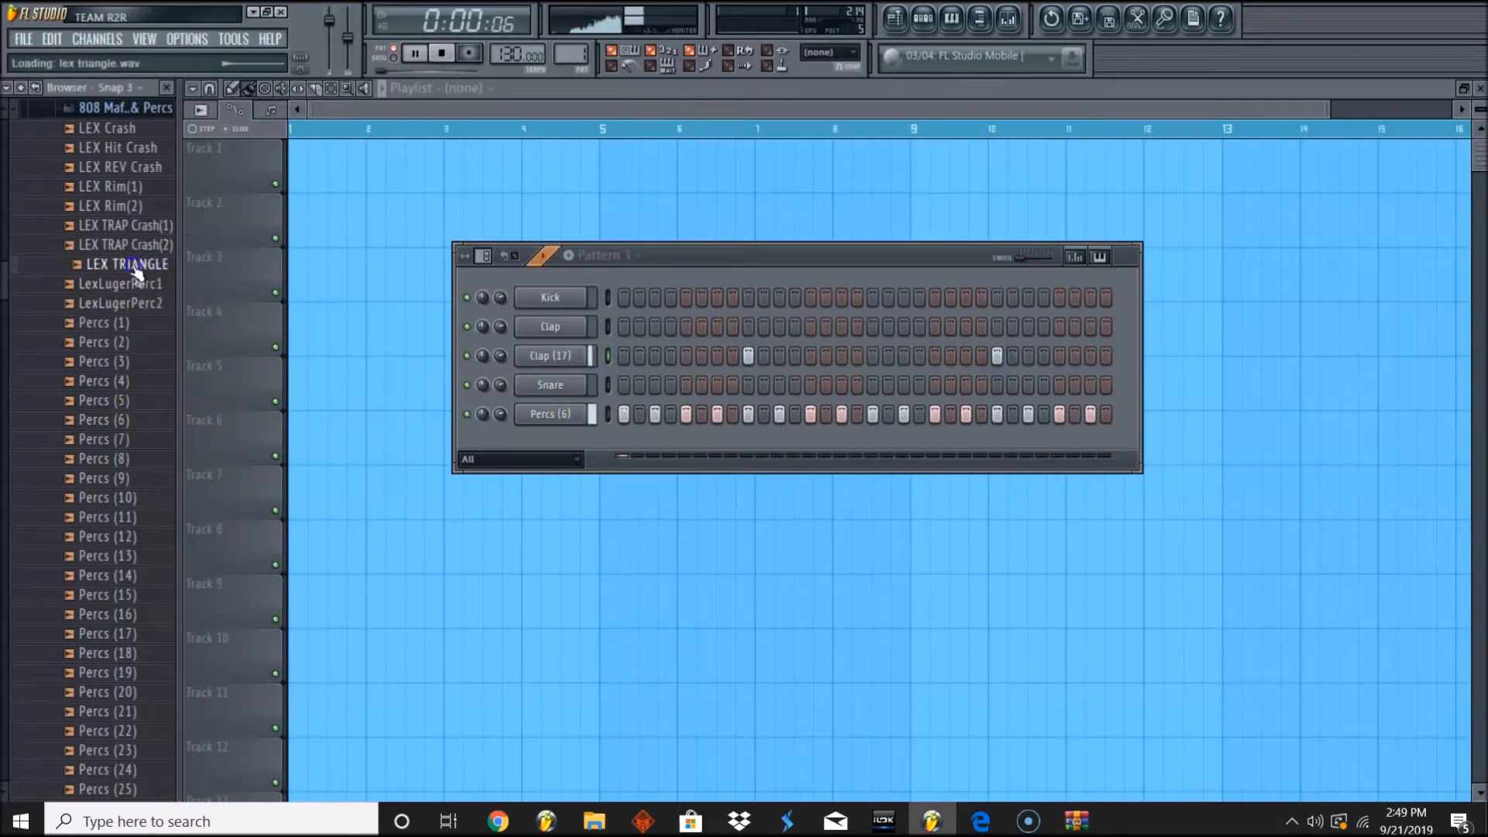
{"action": "scroll", "coordinate": [127, 345], "scroll_direction": "down", "scroll_amount": 6}
{"action": "left_click", "coordinate": [129, 416]}
{"action": "scroll", "coordinate": [130, 420], "scroll_direction": "down", "scroll_amount": 2}
{"action": "left_click", "coordinate": [132, 301]}
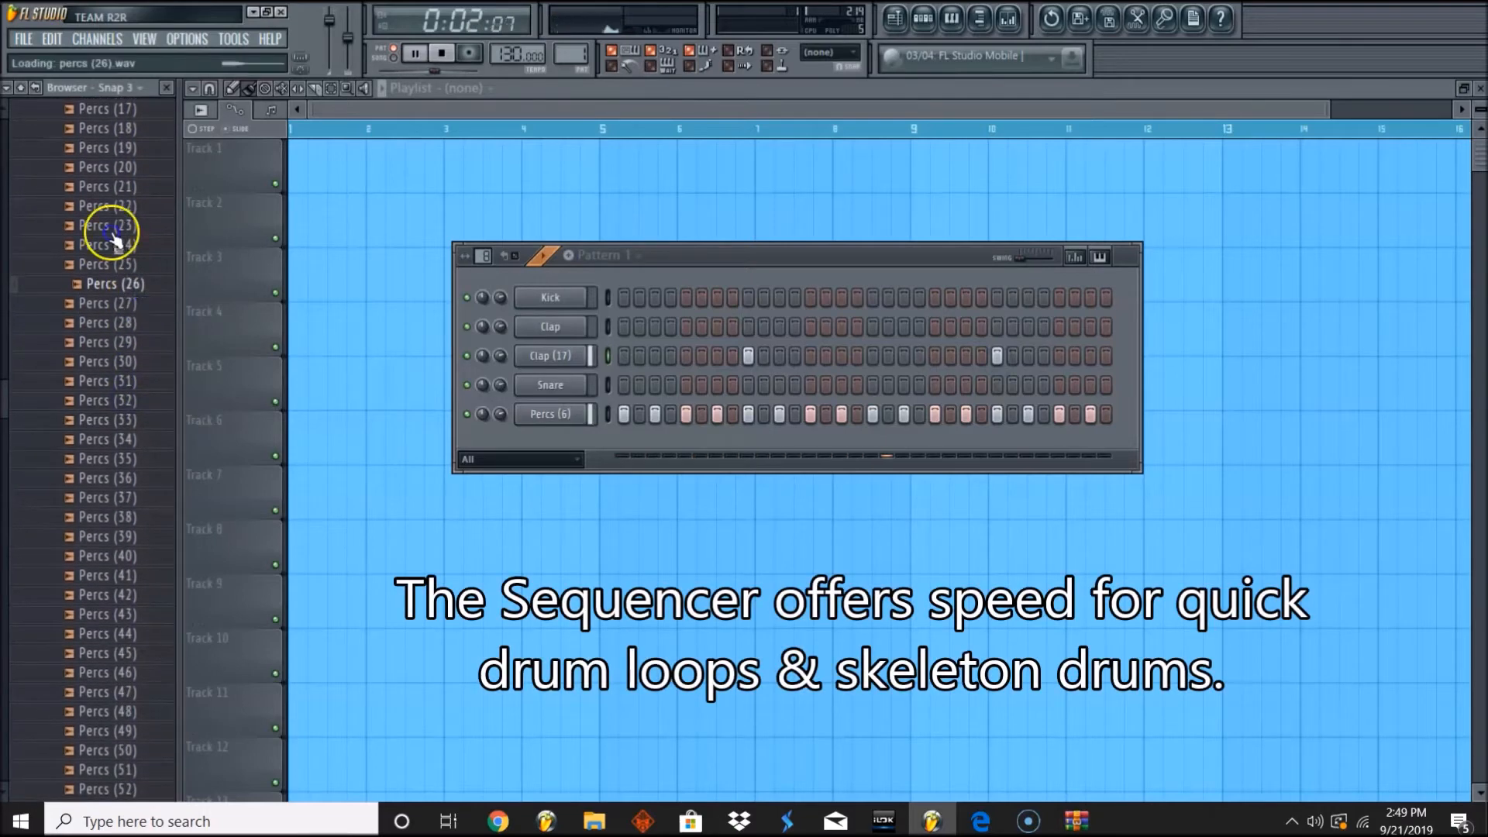
{"action": "left_click_drag", "start_coordinate": [131, 279], "coordinate": [601, 459]}
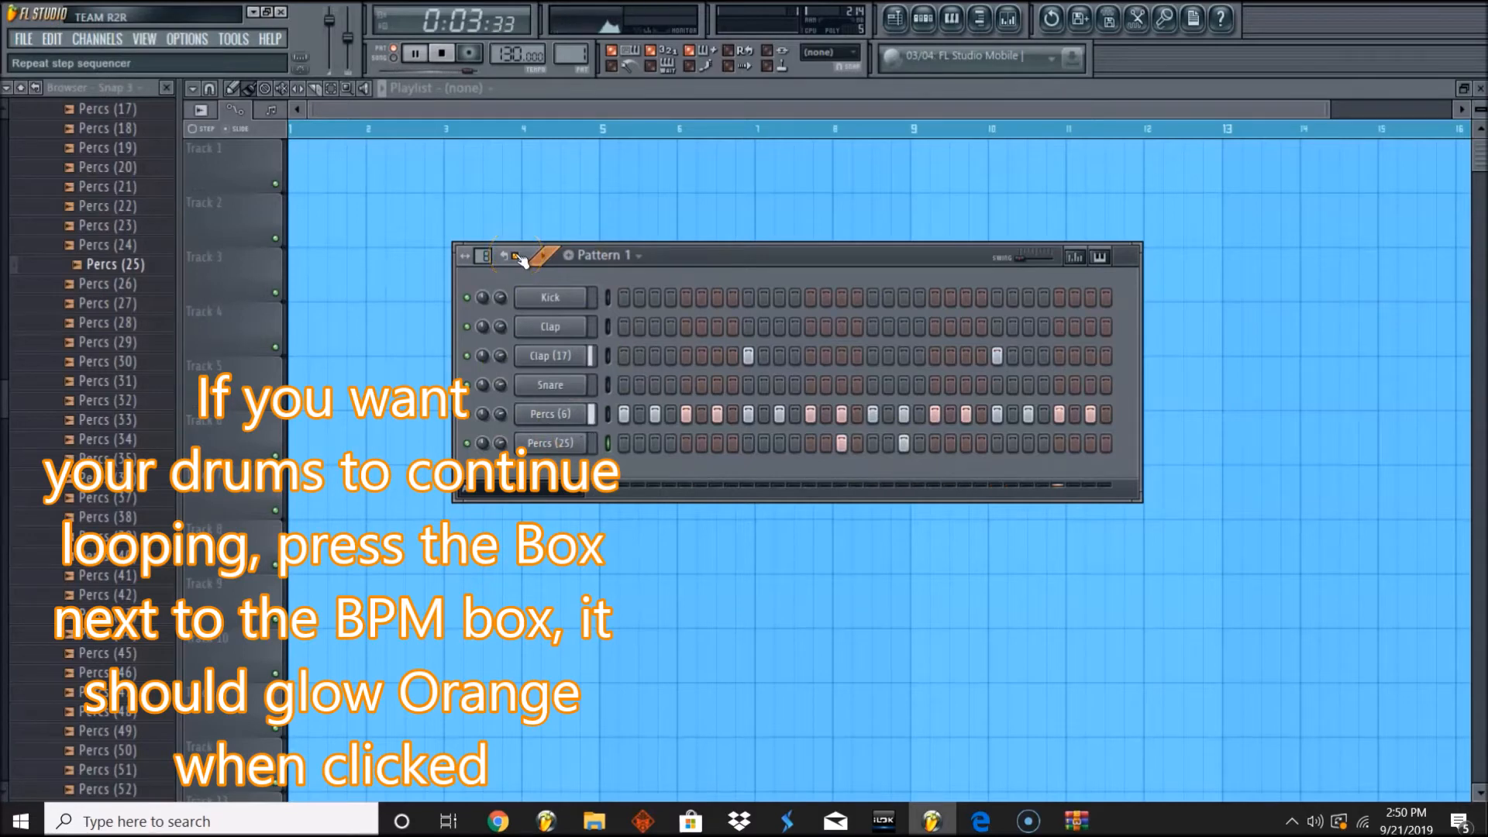
{"action": "left_click", "coordinate": [443, 54]}
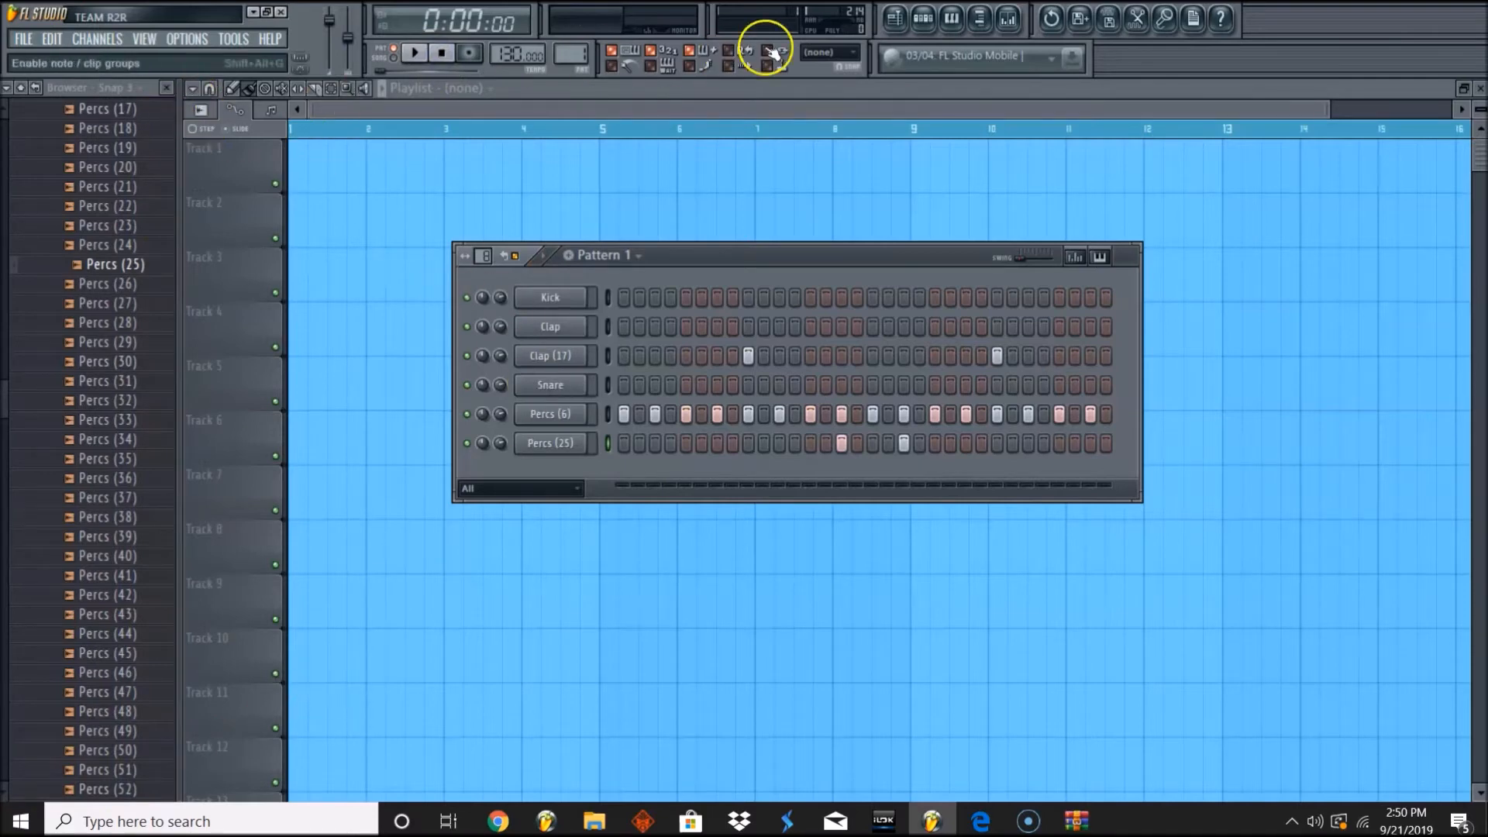
{"action": "right_click", "coordinate": [561, 417]}
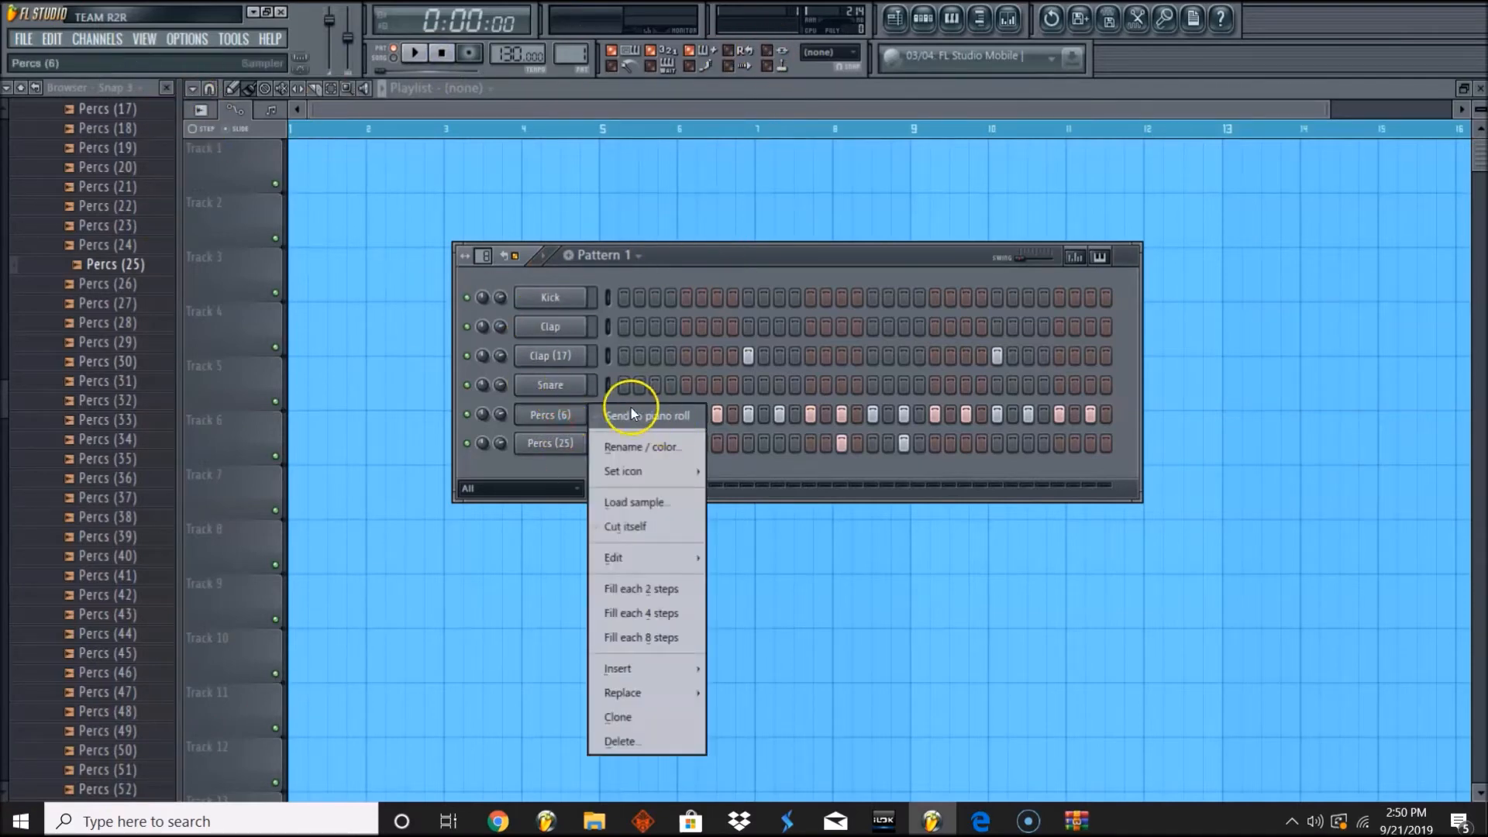
{"action": "left_click", "coordinate": [552, 412]}
{"action": "right_click", "coordinate": [563, 419]}
{"action": "left_click", "coordinate": [555, 357]}
{"action": "right_click", "coordinate": [556, 358]}
{"action": "left_click", "coordinate": [420, 285]}
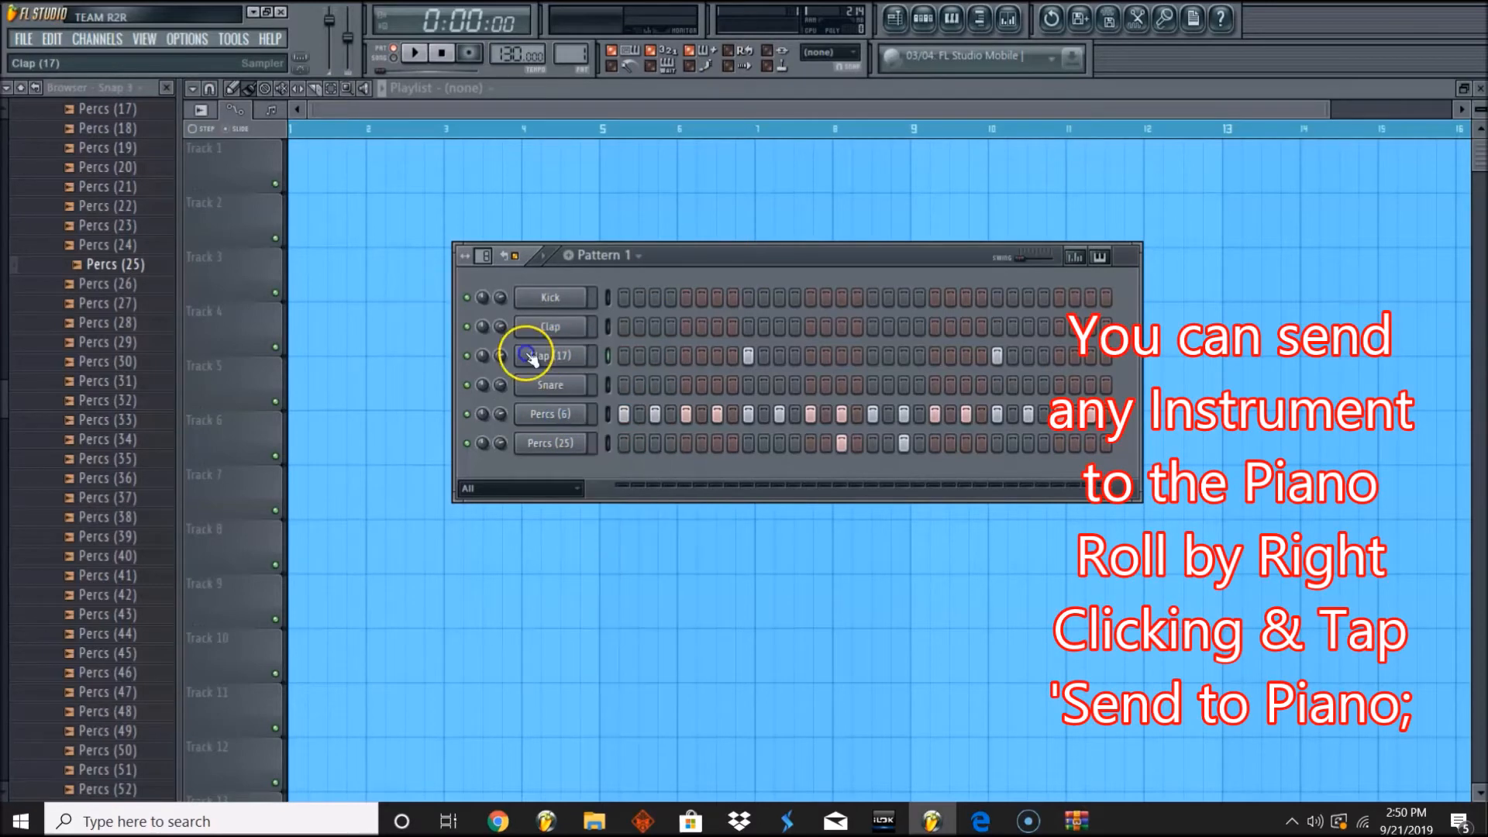
Send the Clap (17) channel to the piano roll and start playback.
{"action": "right_click", "coordinate": [562, 363]}
{"action": "left_click", "coordinate": [641, 357]}
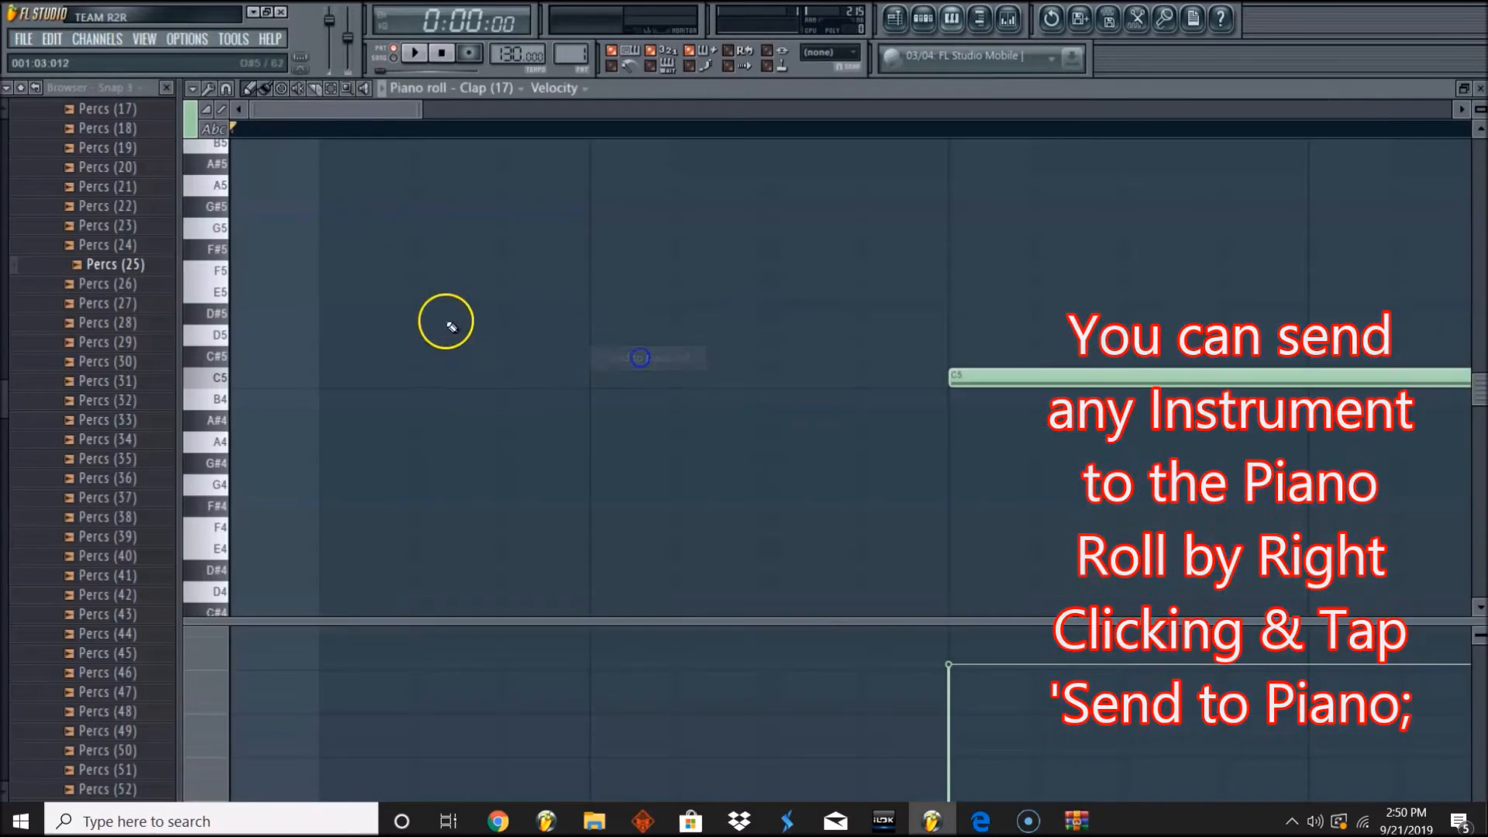
{"action": "key", "text": "space"}
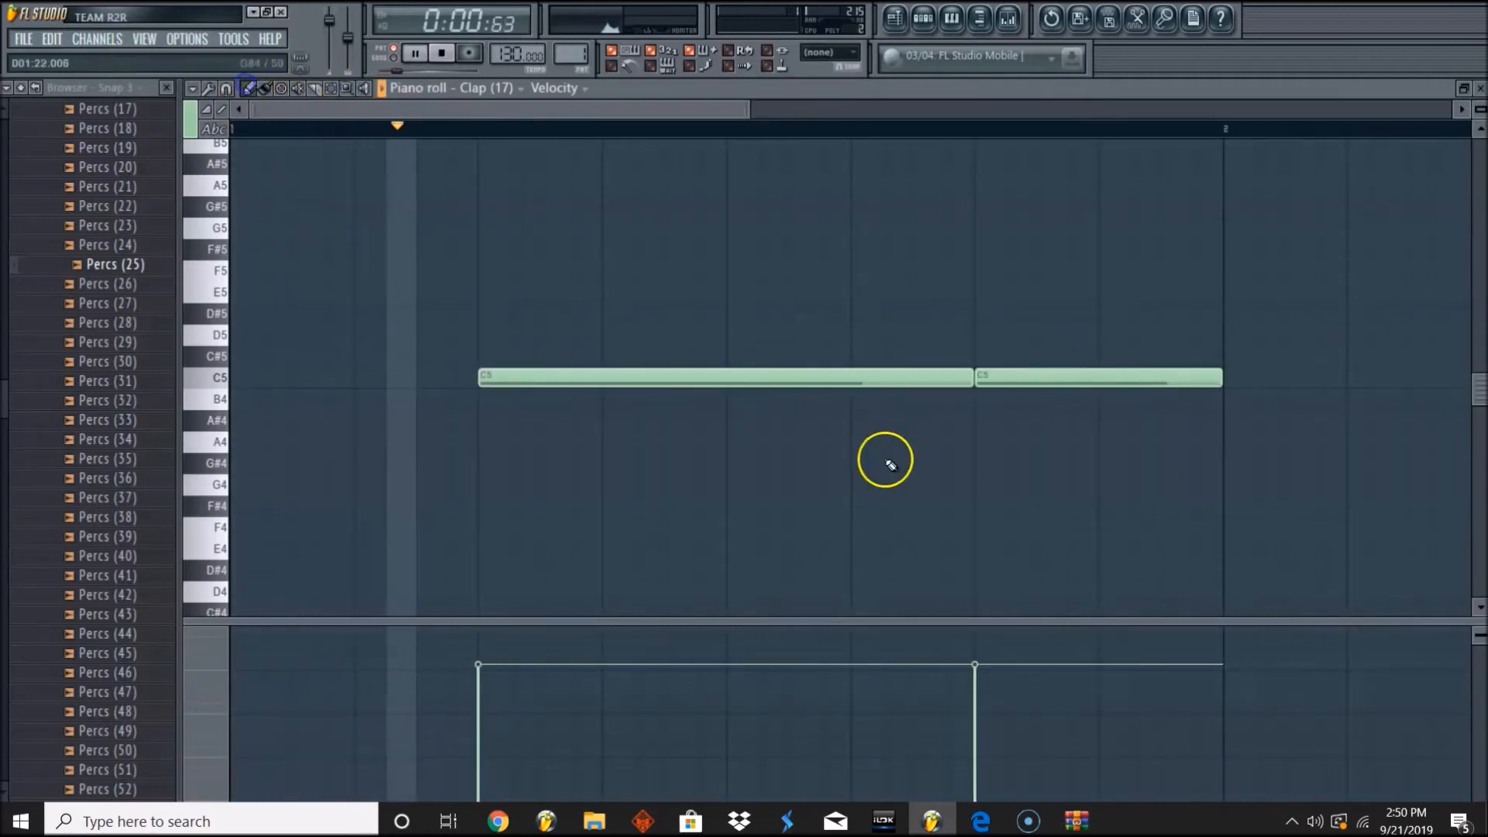
Shorten the two C5 clap notes in the piano roll.
{"action": "key", "text": "ctrl+z"}
{"action": "left_click", "coordinate": [644, 378]}
{"action": "right_click", "coordinate": [667, 380]}
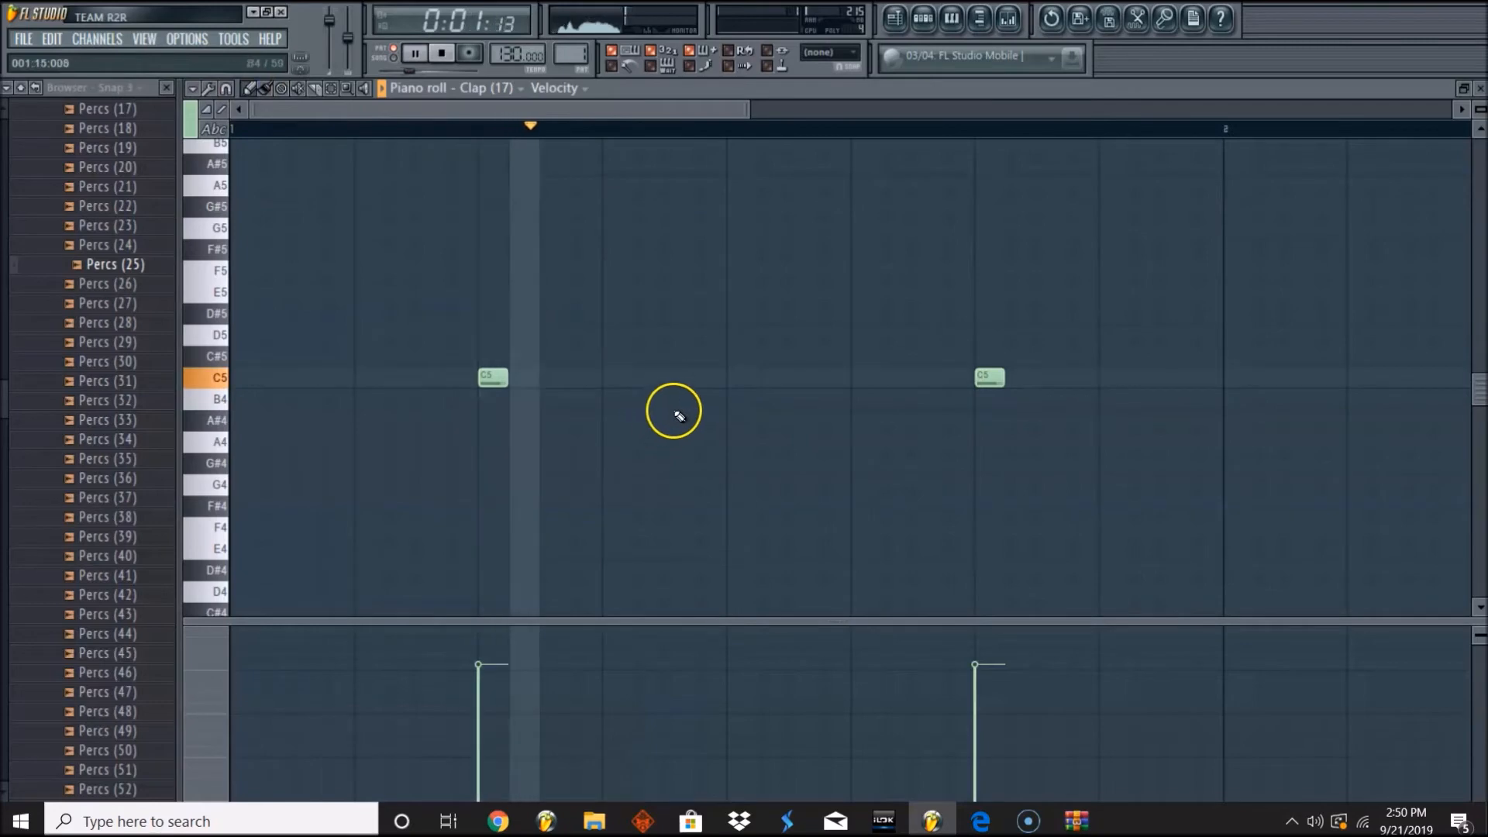
Add two short clap notes on E5 between the two C5 notes.
{"action": "left_click", "coordinate": [700, 403]}
{"action": "left_click_drag", "start_coordinate": [702, 409], "coordinate": [678, 290]}
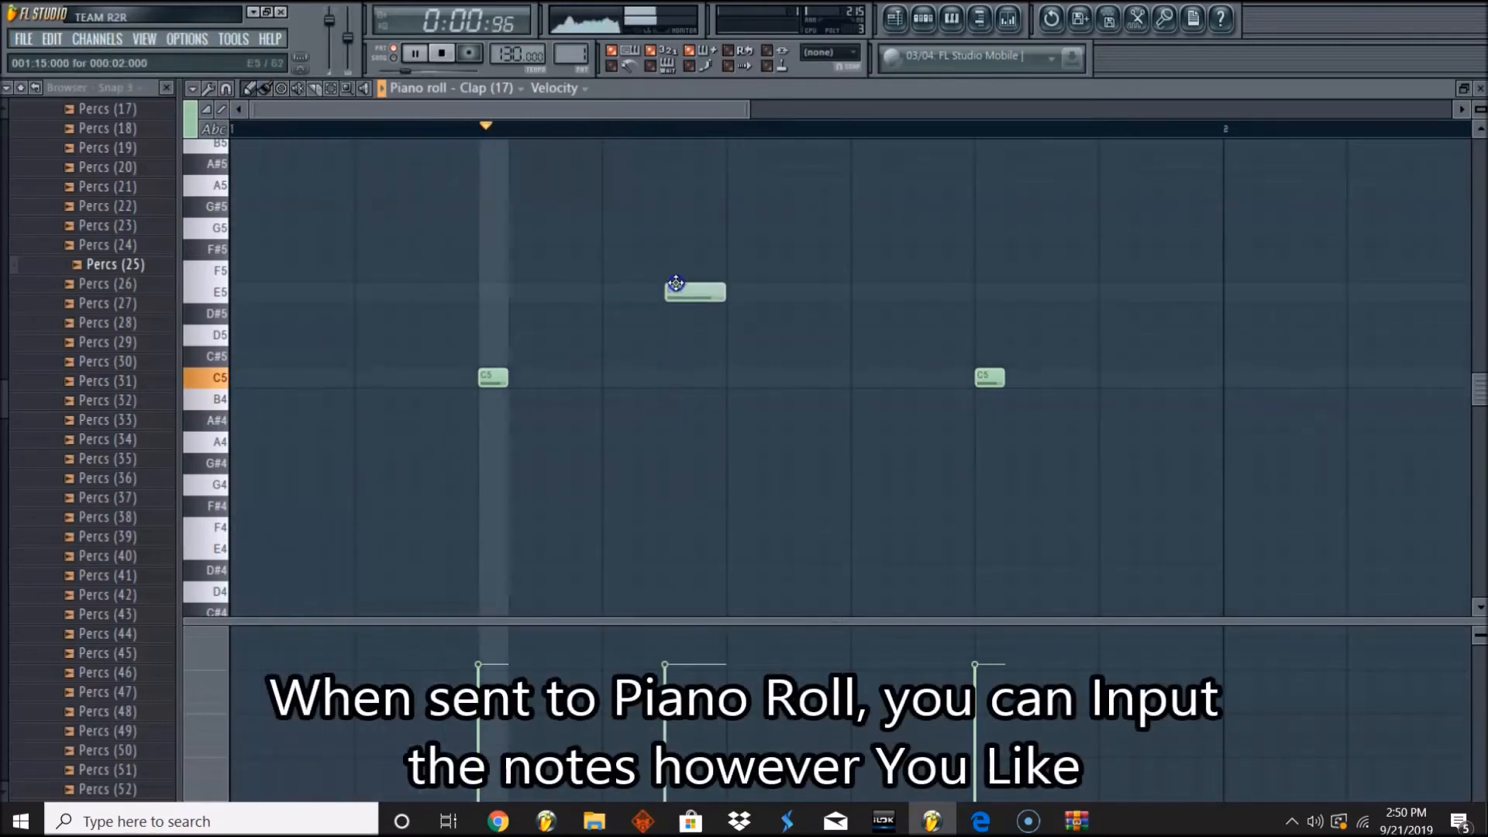
{"action": "right_click", "coordinate": [787, 298]}
{"action": "left_click", "coordinate": [803, 290]}
{"action": "right_click", "coordinate": [835, 293]}
{"action": "left_click", "coordinate": [803, 292]}
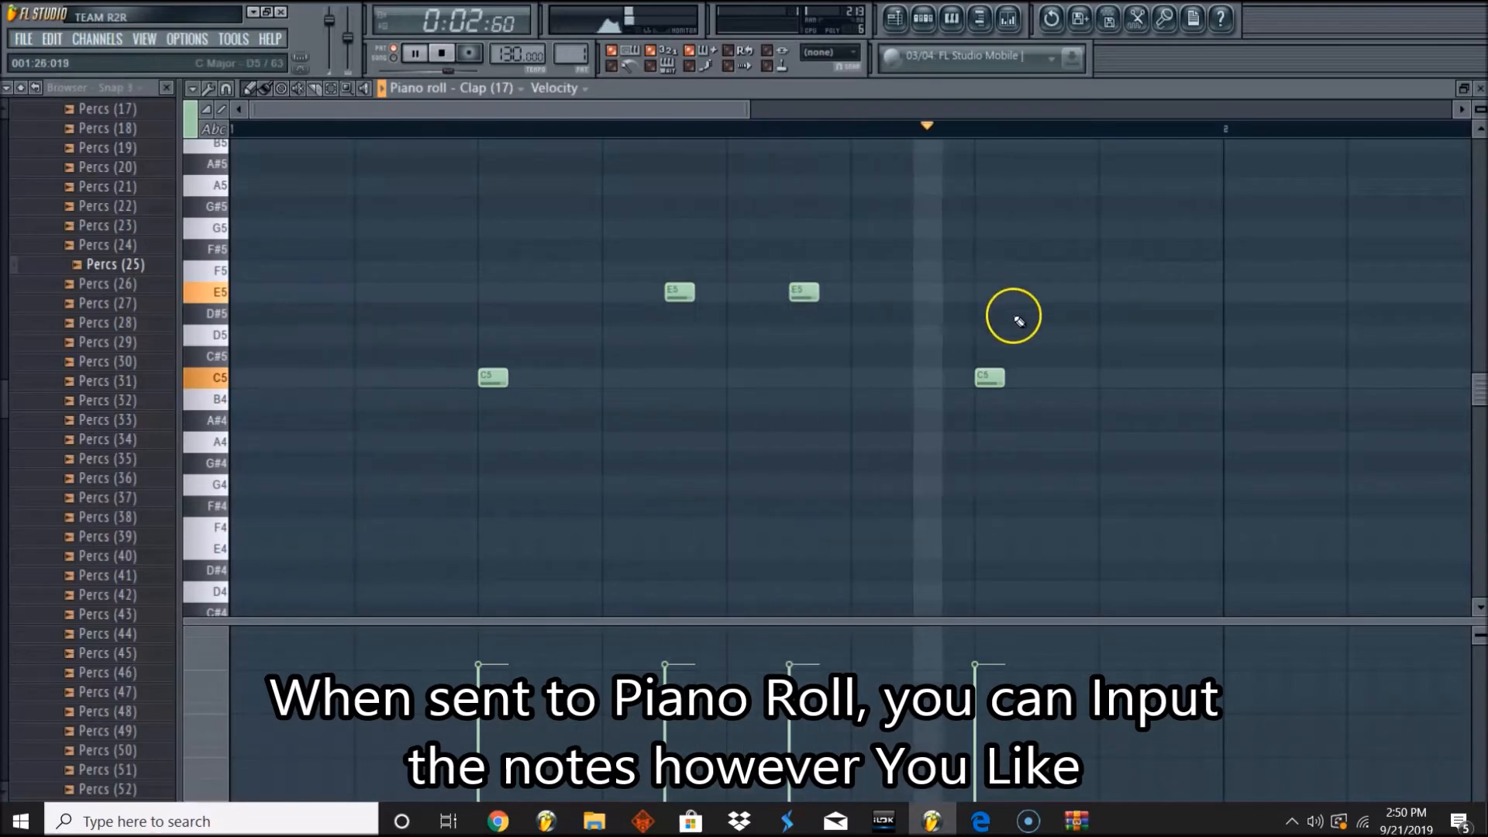
{"action": "left_click_drag", "start_coordinate": [1118, 386], "coordinate": [1165, 395]}
{"action": "right_click", "coordinate": [1161, 388]}
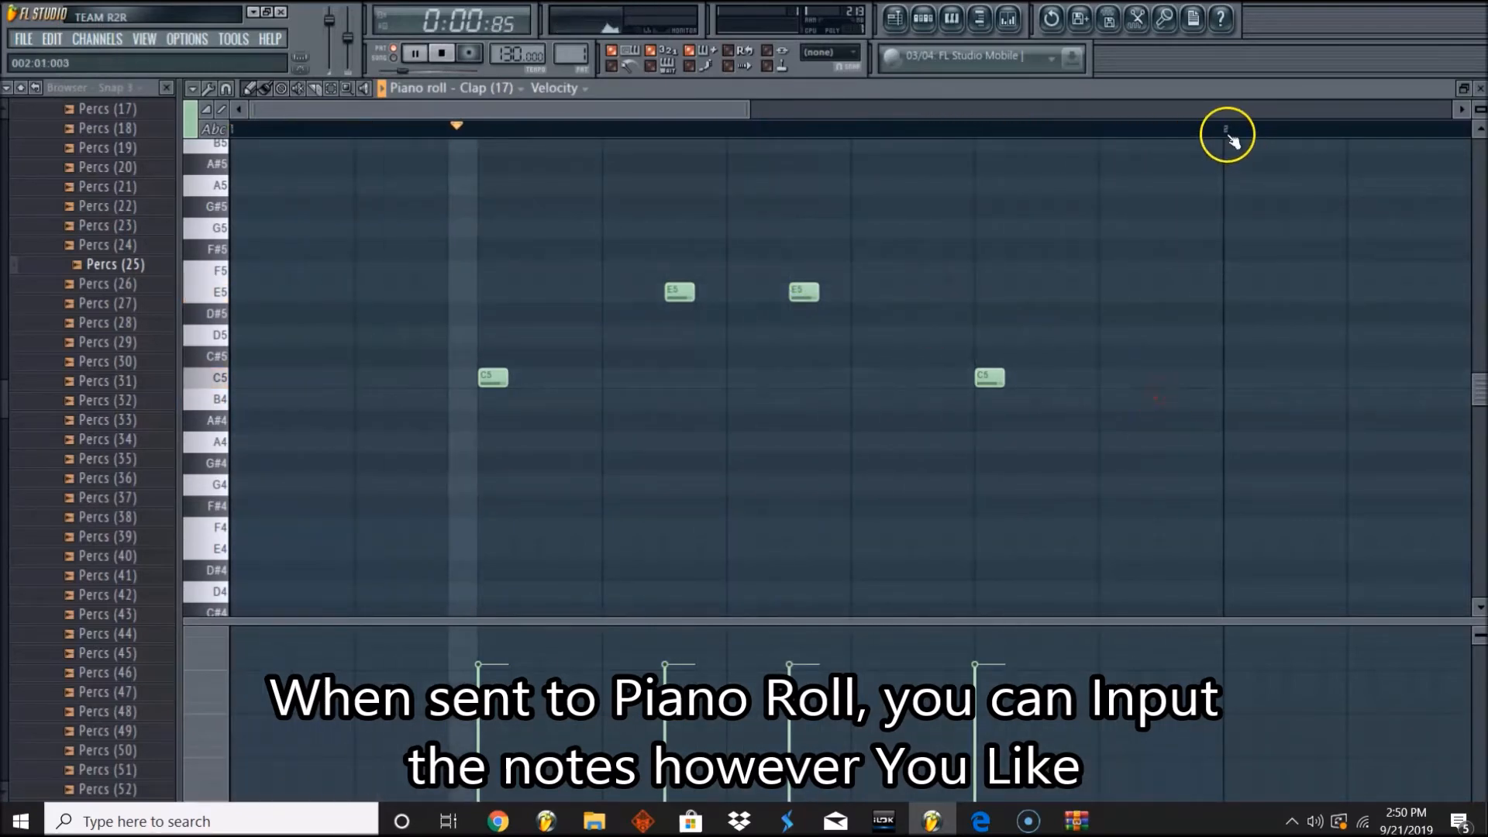
{"action": "left_click_drag", "start_coordinate": [1231, 134], "coordinate": [453, 172]}
{"action": "left_click", "coordinate": [347, 89]}
{"action": "right_click", "coordinate": [376, 277]}
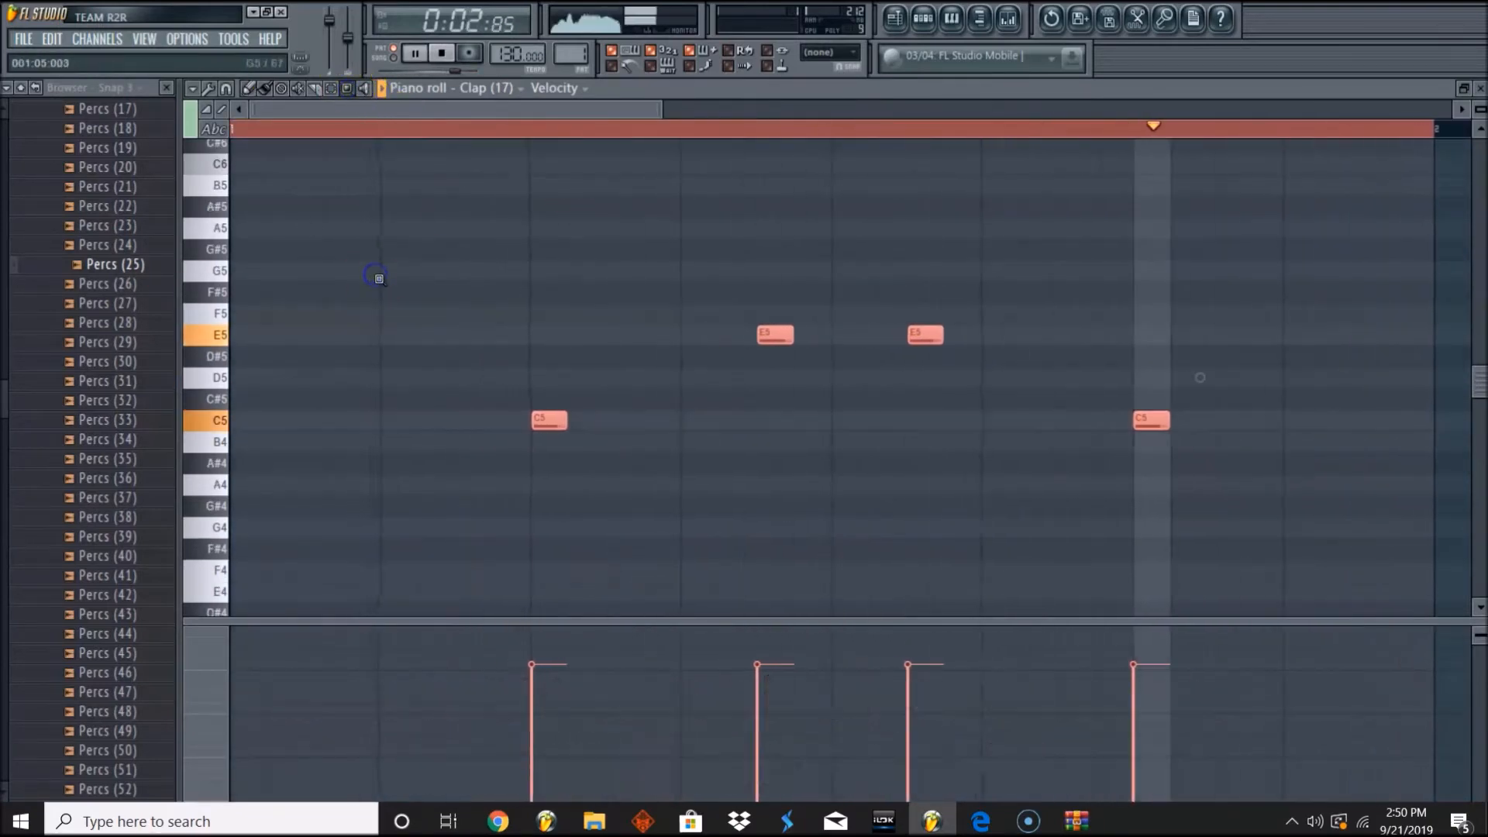
{"action": "left_click_drag", "start_coordinate": [663, 110], "coordinate": [1057, 164]}
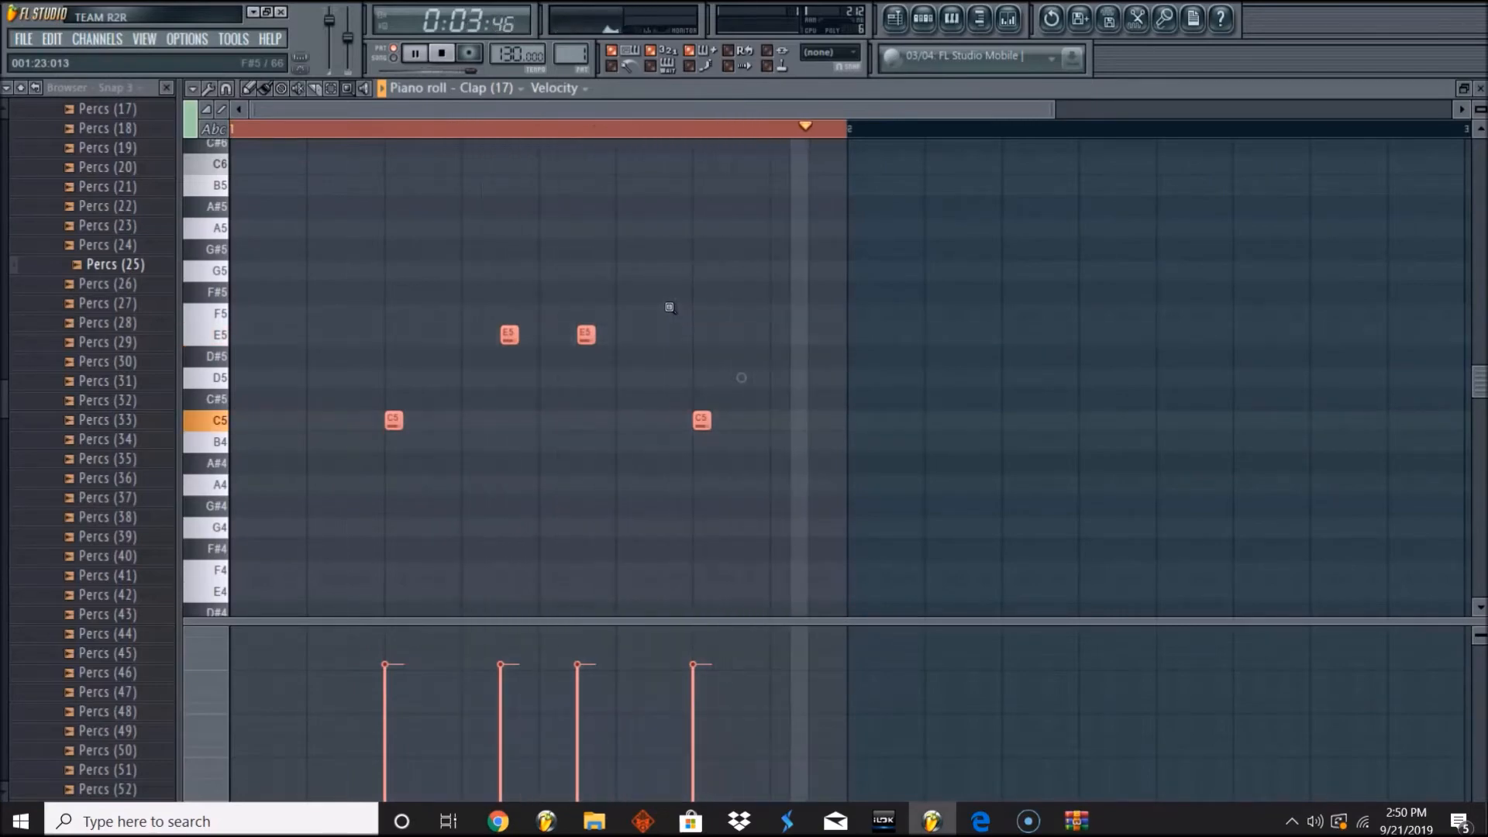
{"action": "key", "text": "ctrl+d"}
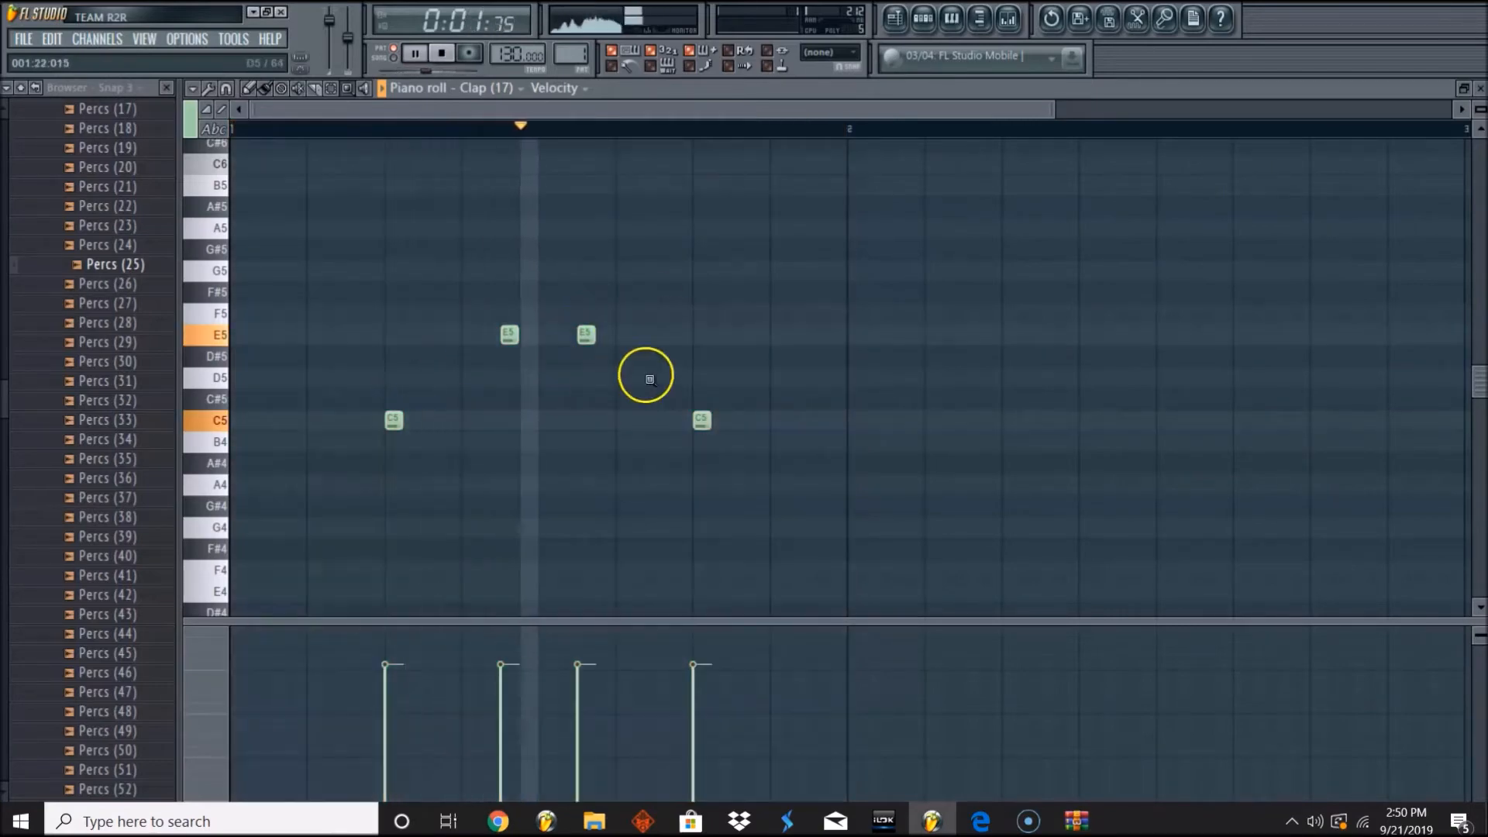
{"action": "key", "text": "space"}
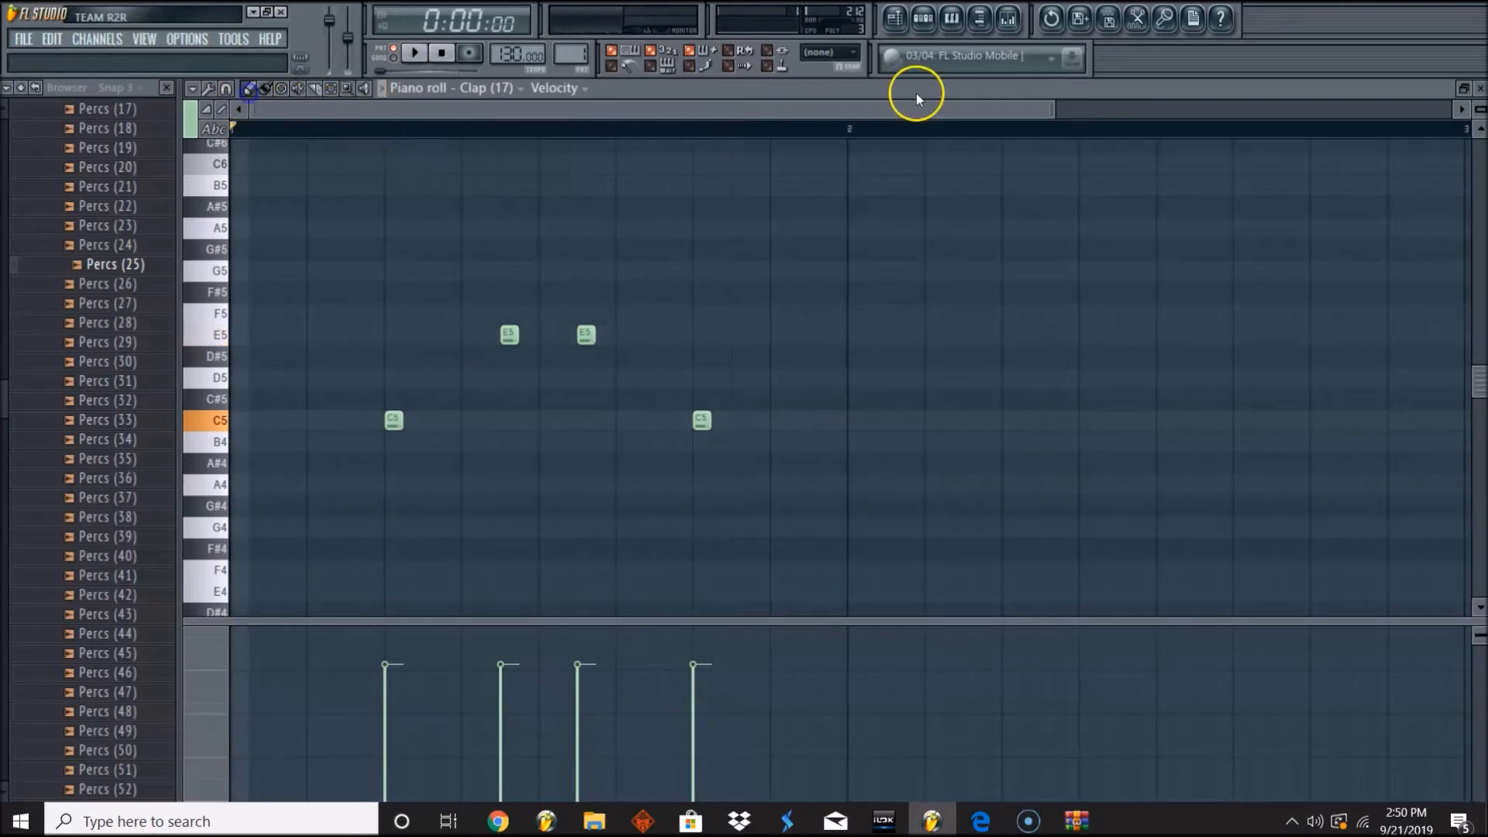
Select the first bar of clap notes and duplicate it through bar 4 of the piano roll.
{"action": "left_click_drag", "start_coordinate": [853, 130], "coordinate": [233, 129]}
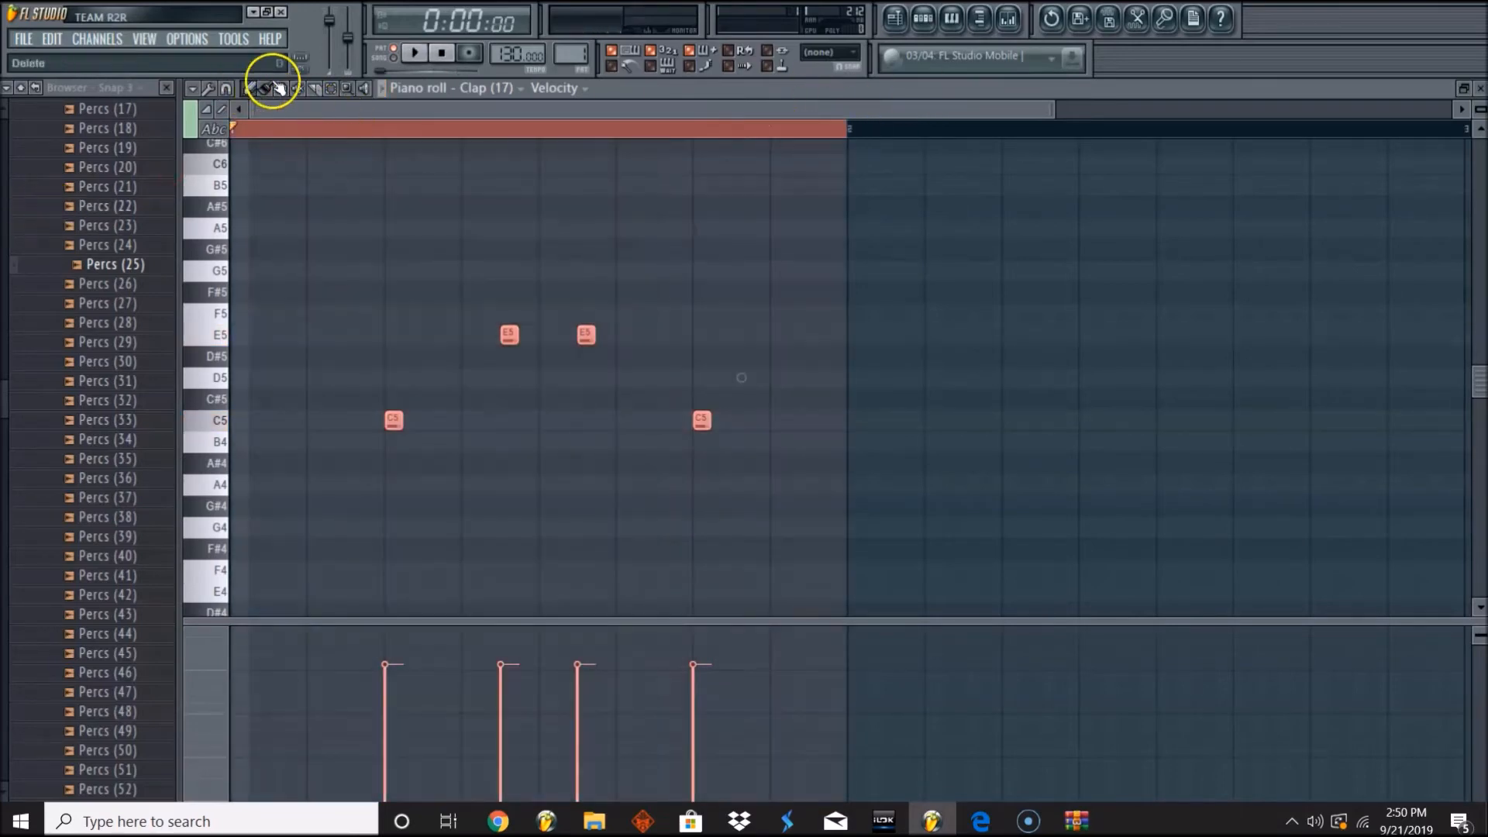
{"action": "key", "text": "ctrl+b"}
{"action": "scroll", "coordinate": [847, 109], "scroll_direction": "down", "scroll_amount": 2}
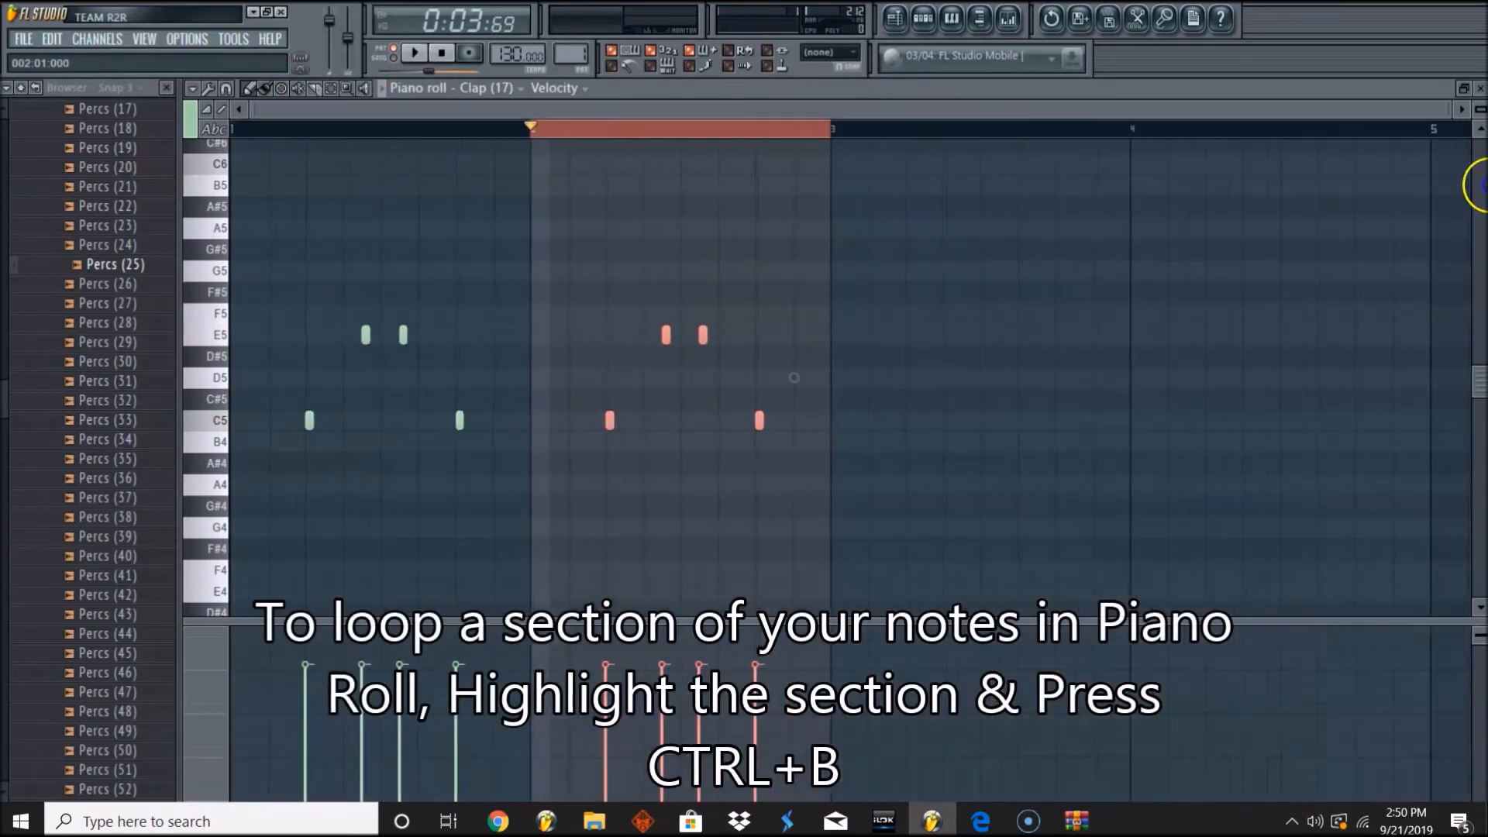
{"action": "left_click_drag", "start_coordinate": [1023, 130], "coordinate": [774, 169]}
{"action": "key", "text": "ctrl+b"}
{"action": "key", "text": "ctrl+b"}
{"action": "left_click", "coordinate": [731, 182]}
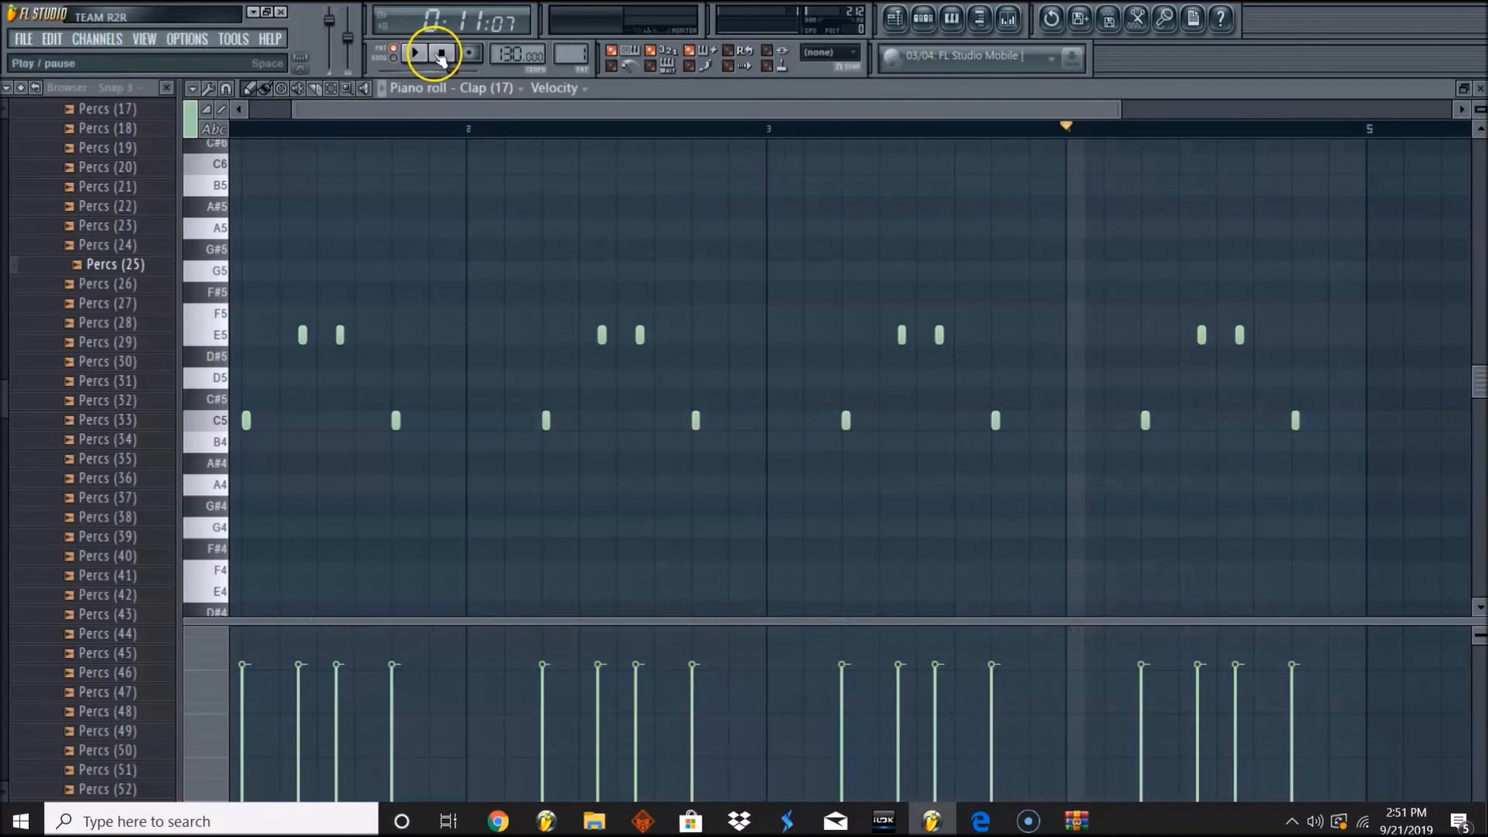
Play the pattern with the channel rack shown and send the Percs (6) channel to the piano roll.
{"action": "key", "text": "space"}
{"action": "left_click", "coordinate": [924, 18]}
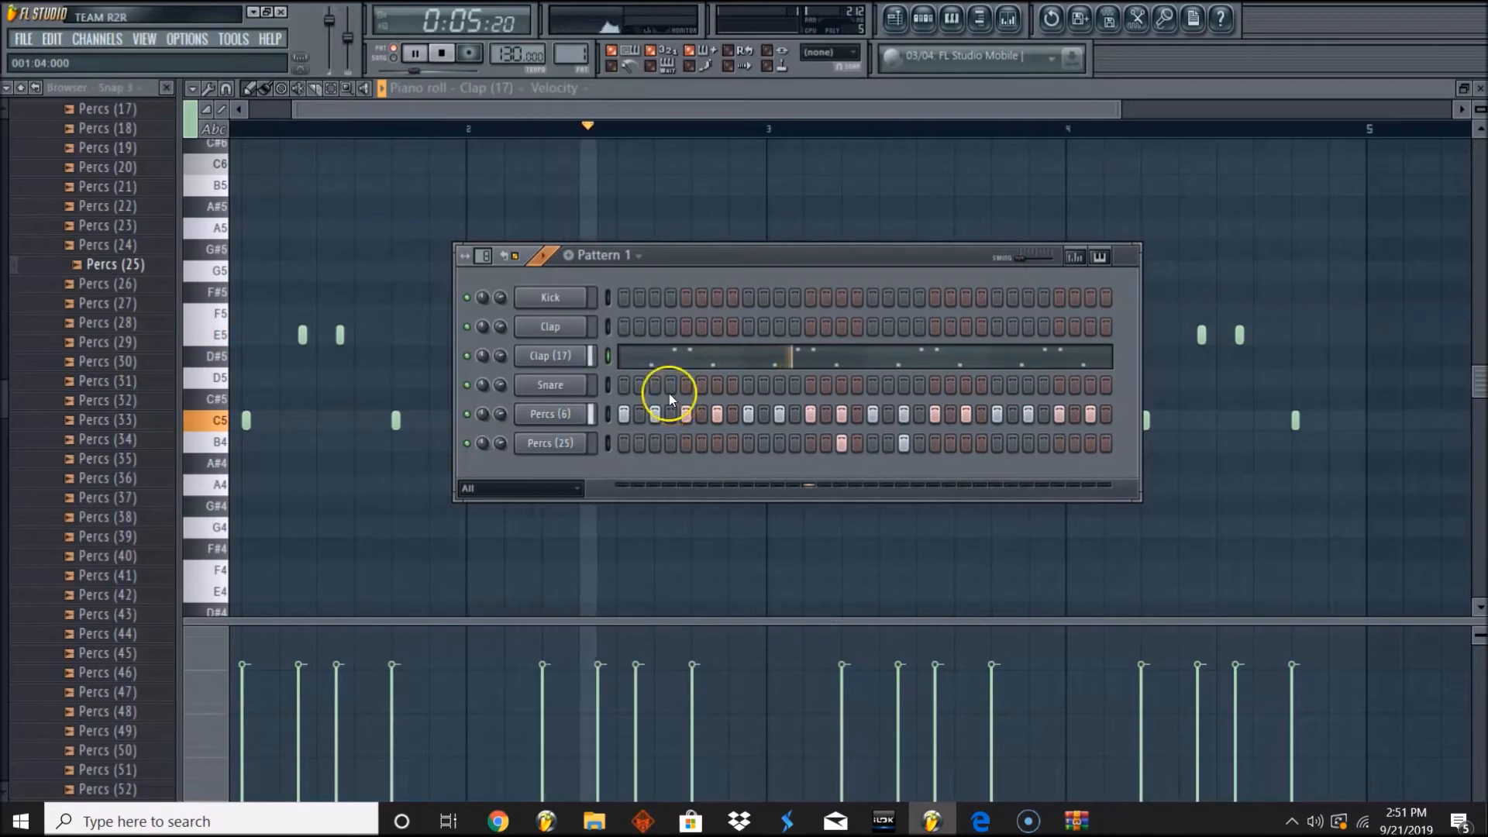
{"action": "left_click", "coordinate": [551, 361]}
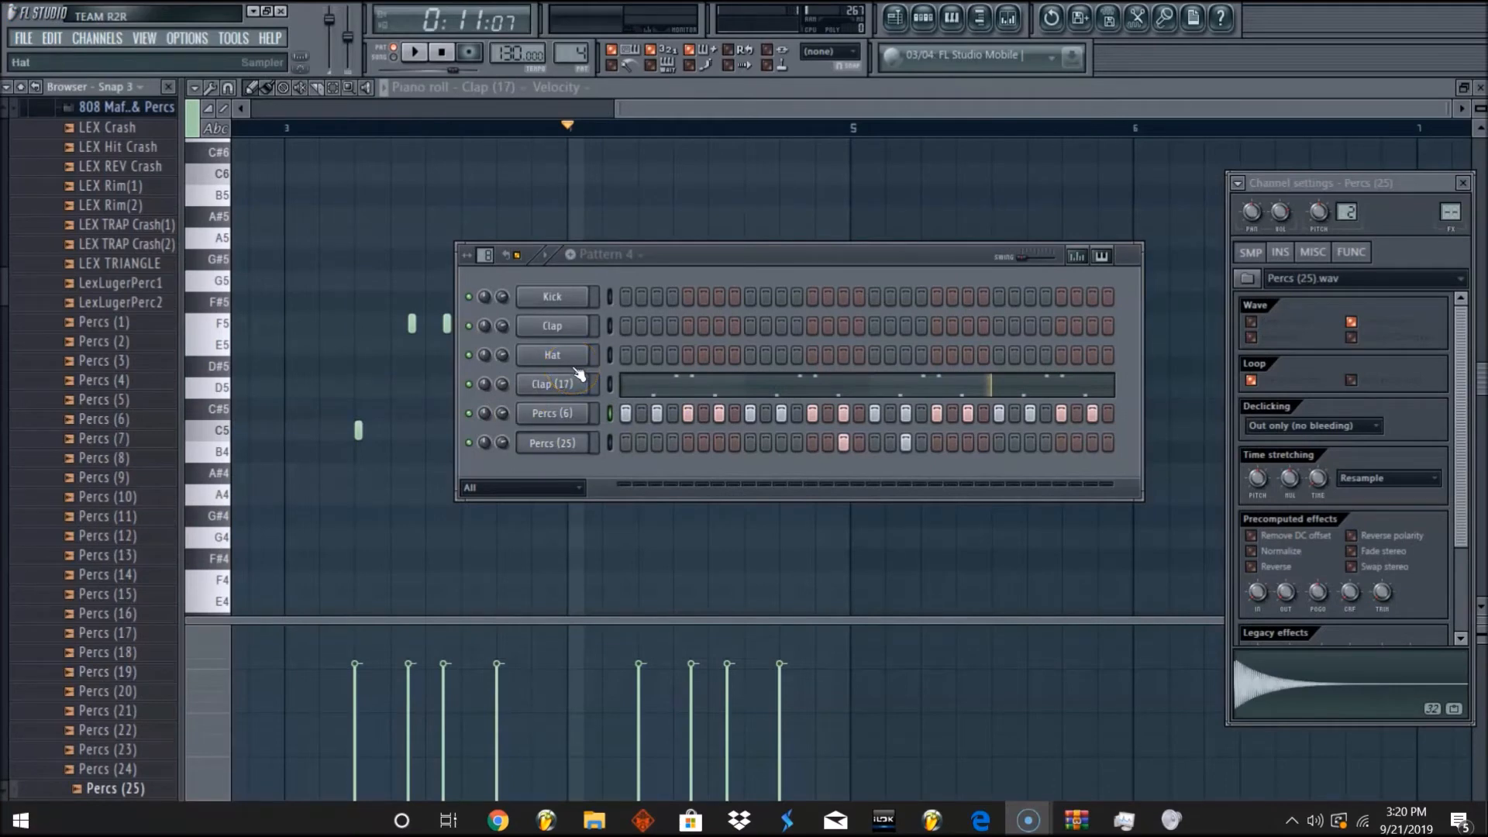
{"action": "right_click", "coordinate": [557, 424]}
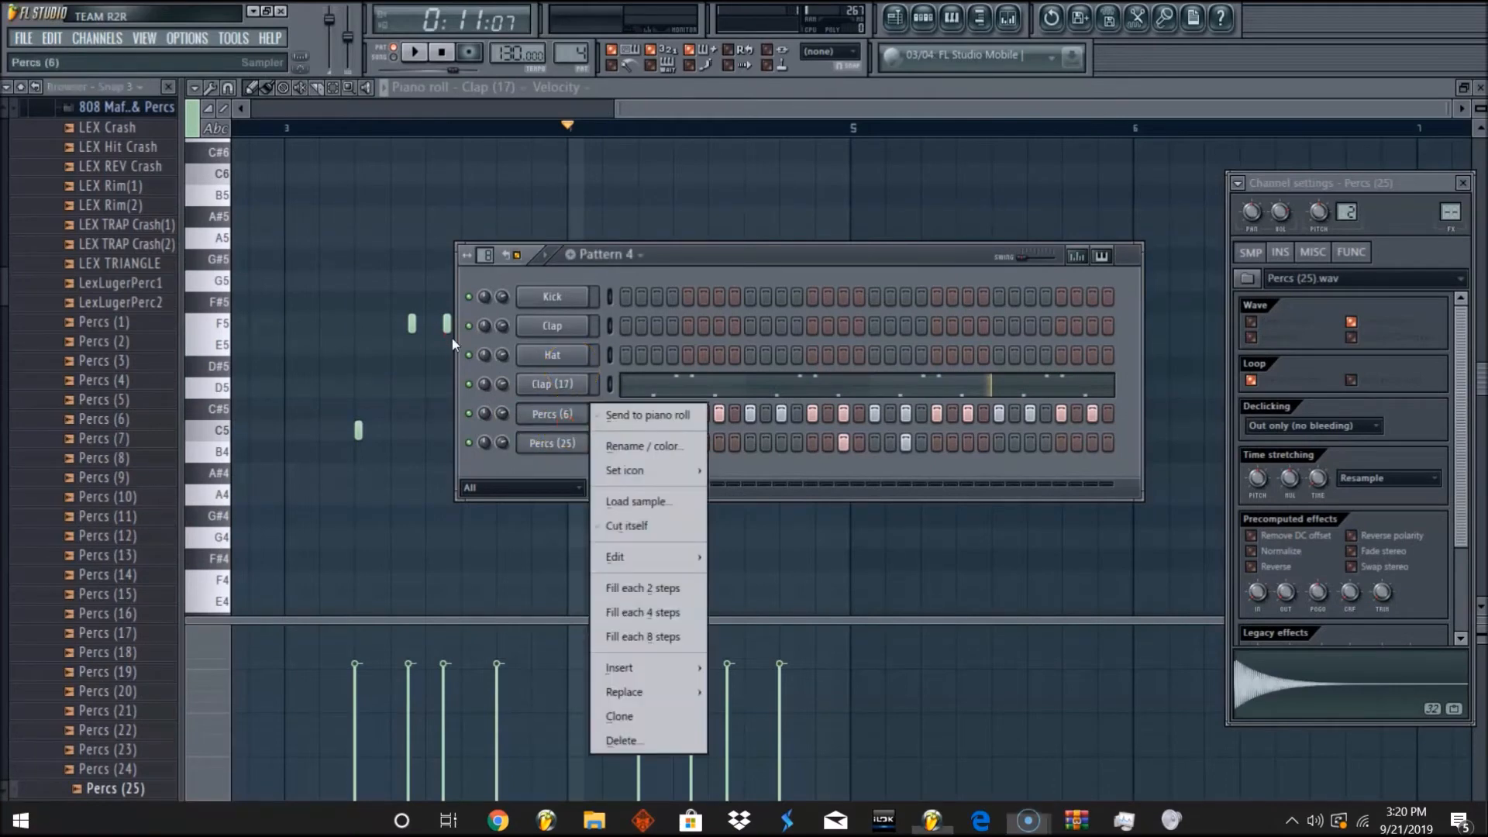
{"action": "left_click", "coordinate": [575, 422]}
{"action": "key", "text": "space"}
{"action": "right_click", "coordinate": [577, 422]}
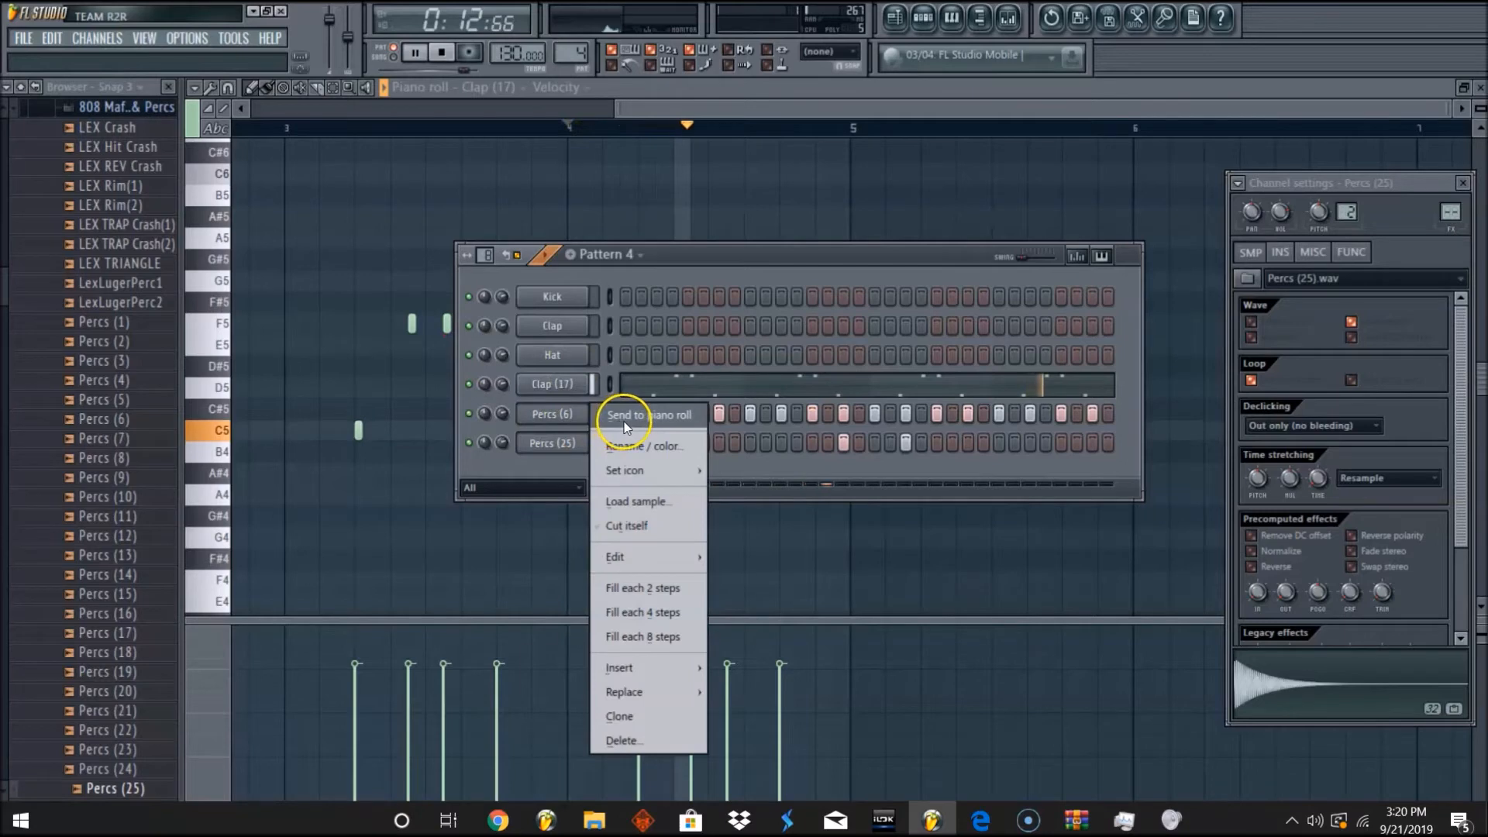
{"action": "left_click", "coordinate": [648, 416]}
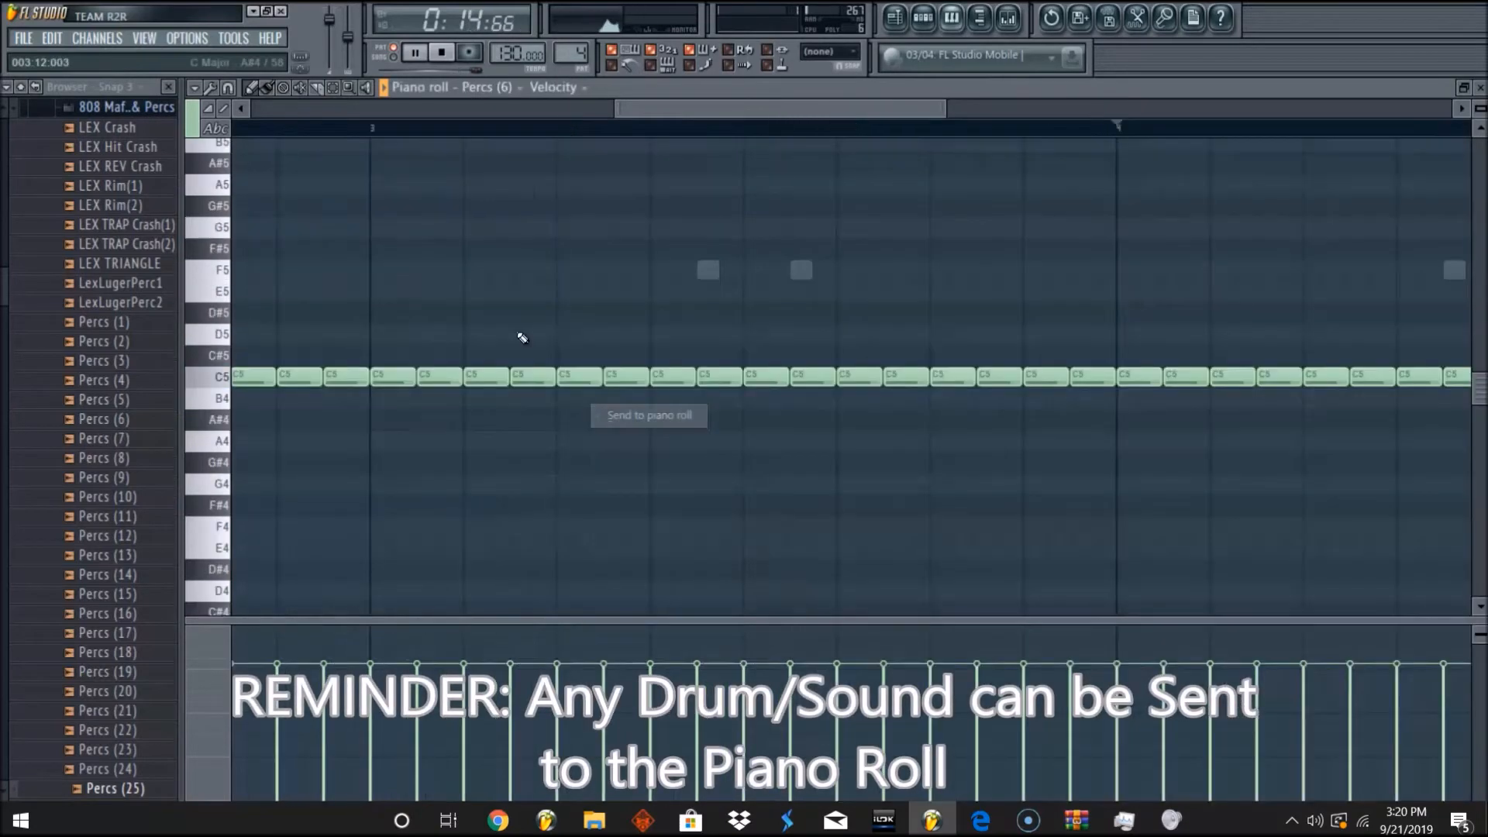
Return to the channel rack and send the Percs (25) channel to the piano roll.
{"action": "left_click", "coordinate": [946, 14]}
{"action": "right_click", "coordinate": [565, 448]}
{"action": "left_click", "coordinate": [640, 442]}
Reopen the Percs (6) channel in the piano roll and restart playback from the beginning.
{"action": "left_click", "coordinate": [923, 15]}
{"action": "right_click", "coordinate": [571, 411]}
{"action": "left_click", "coordinate": [612, 426]}
{"action": "double_click", "coordinate": [351, 89]}
{"action": "left_click", "coordinate": [445, 54]}
{"action": "key", "text": "space"}
{"action": "left_click", "coordinate": [396, 314]}
Chop the tenth C5 note of bar 1 into four short notes by adjusting the chopper's time multiplier.
{"action": "left_click", "coordinate": [333, 89]}
{"action": "left_click", "coordinate": [758, 433]}
{"action": "left_click", "coordinate": [754, 428]}
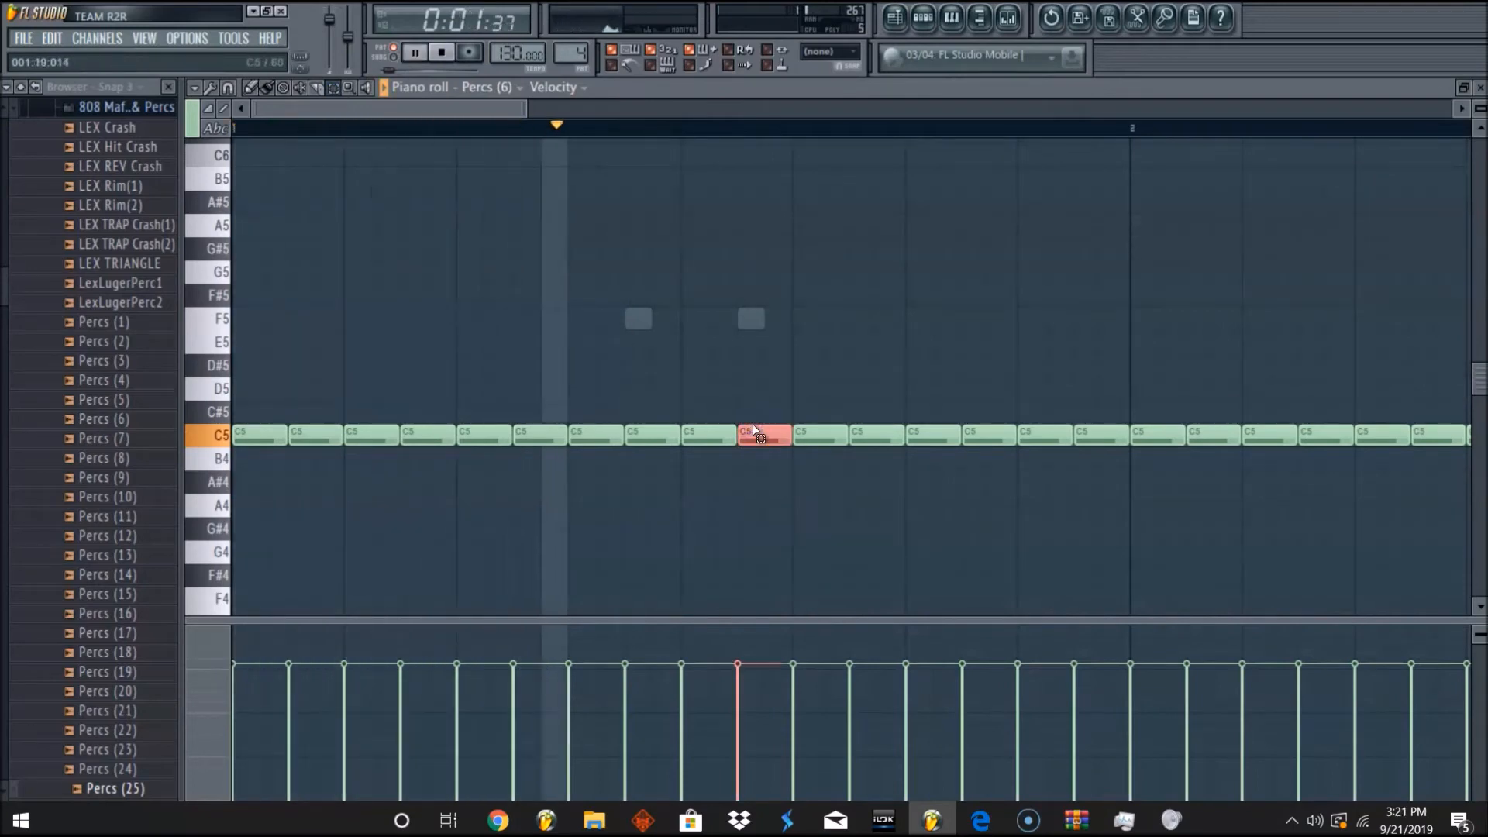
{"action": "key", "text": "space"}
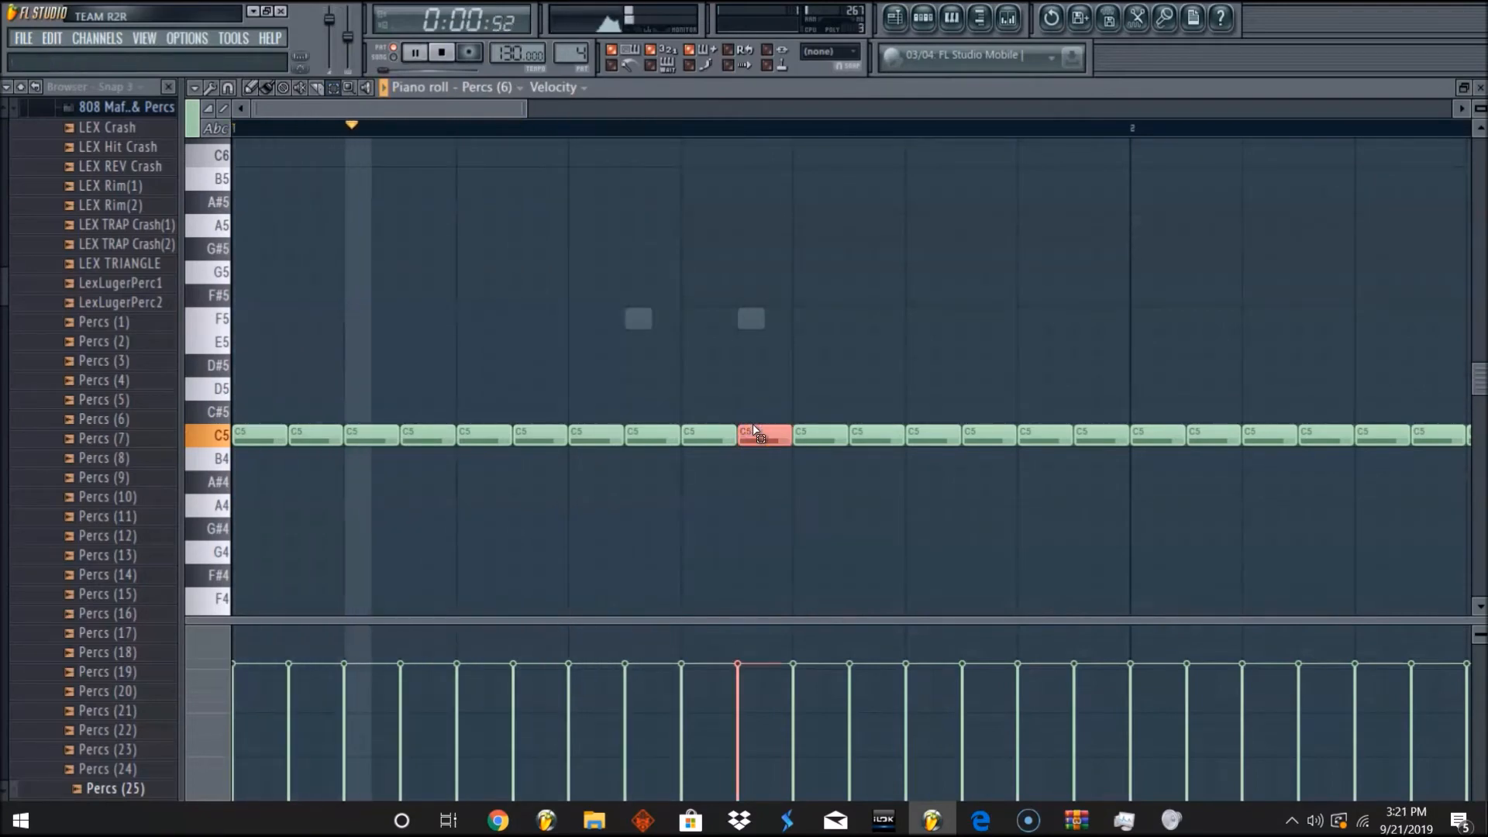
{"action": "key", "text": "alt+u"}
{"action": "key", "text": "space"}
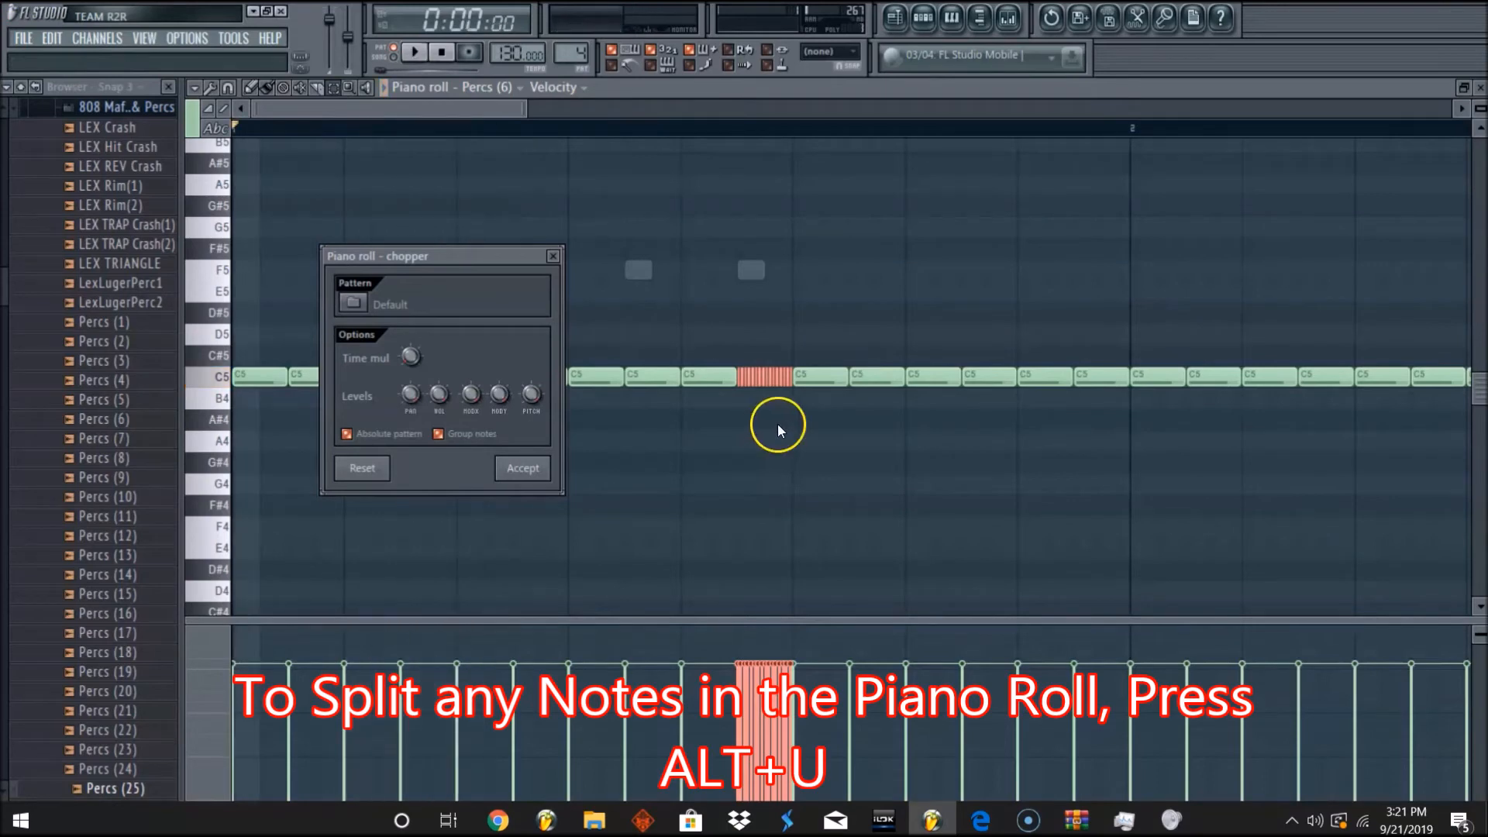
{"action": "key", "text": "space"}
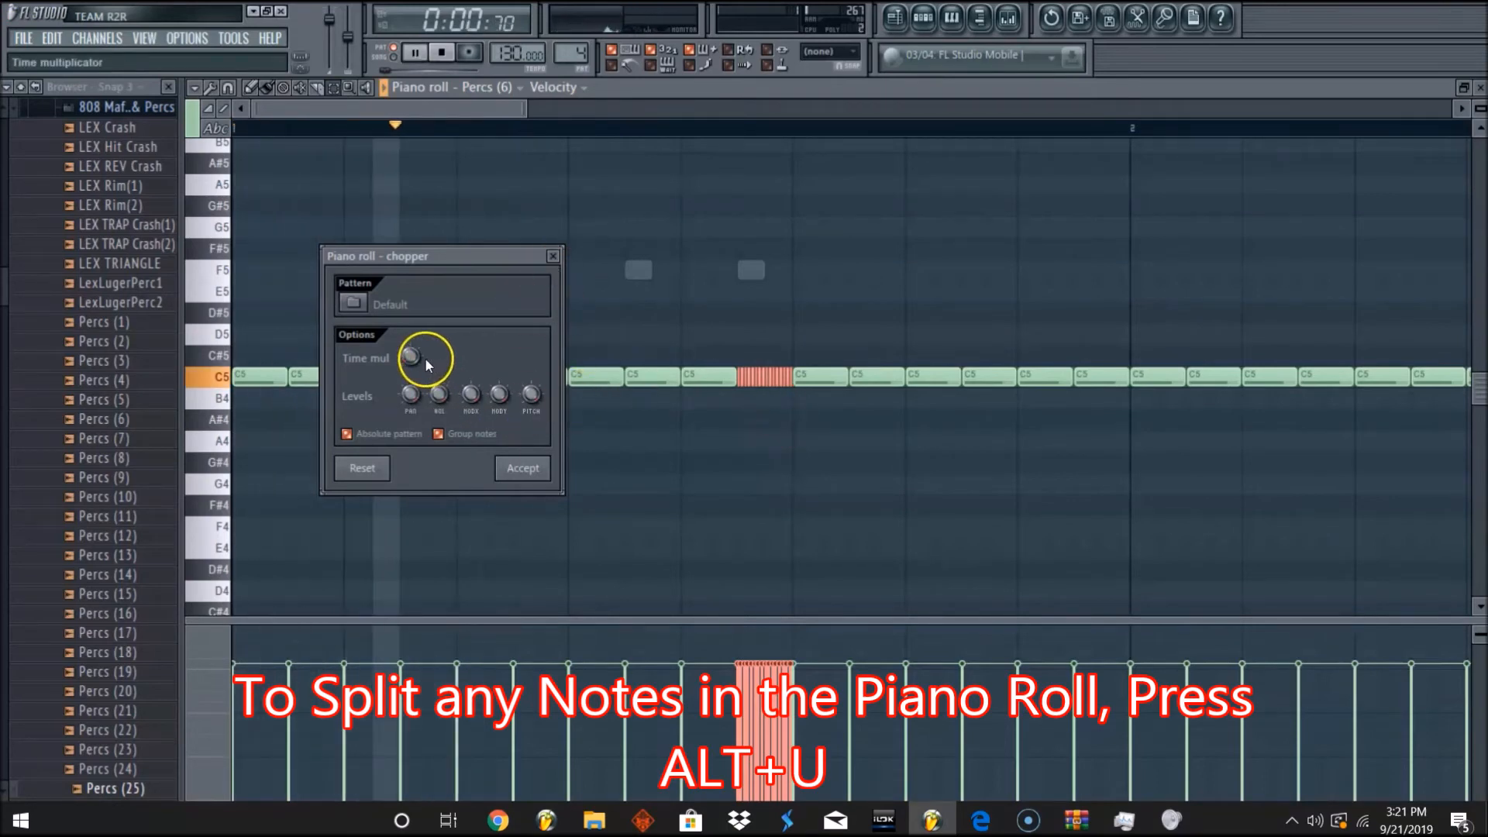
{"action": "left_click_drag", "start_coordinate": [410, 357], "coordinate": [402, 338]}
{"action": "left_click", "coordinate": [507, 465]}
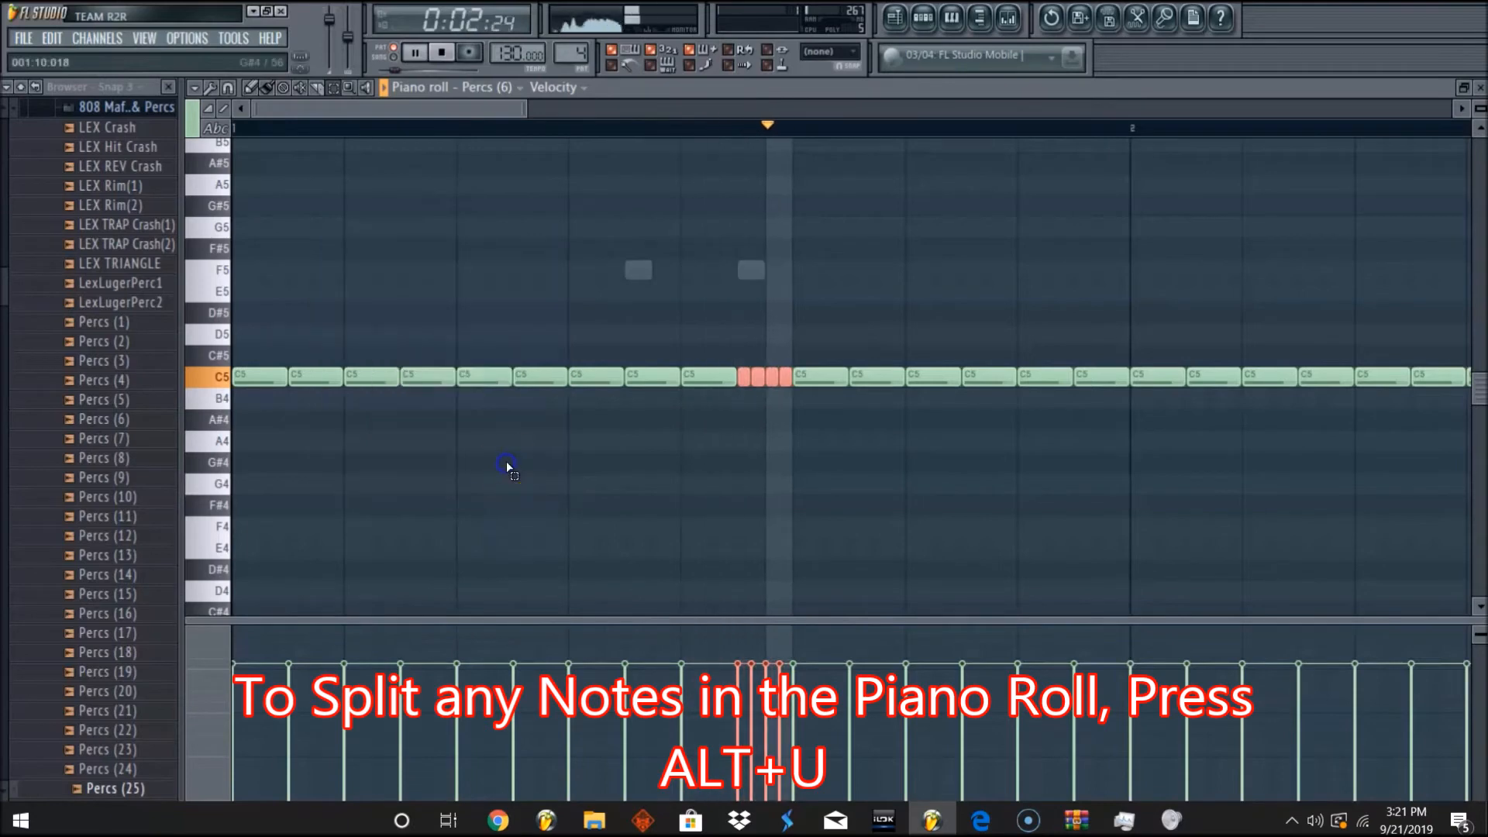
With the snap at 1/3 step, shorten the second-to-last C5 note of bar 1 and add a short B4 note after it.
{"action": "left_click", "coordinate": [228, 88]}
{"action": "left_click", "coordinate": [254, 271]}
{"action": "left_click", "coordinate": [807, 374]}
{"action": "key", "text": "space"}
{"action": "left_click_drag", "start_coordinate": [1071, 377], "coordinate": [1026, 377]}
{"action": "left_click", "coordinate": [1051, 398]}
{"action": "right_click", "coordinate": [1022, 379]}
{"action": "key", "text": "ctrl+z"}
Set the snap to Line and delete the short C5 and B4 notes near the end of bar 1.
{"action": "left_click", "coordinate": [230, 87]}
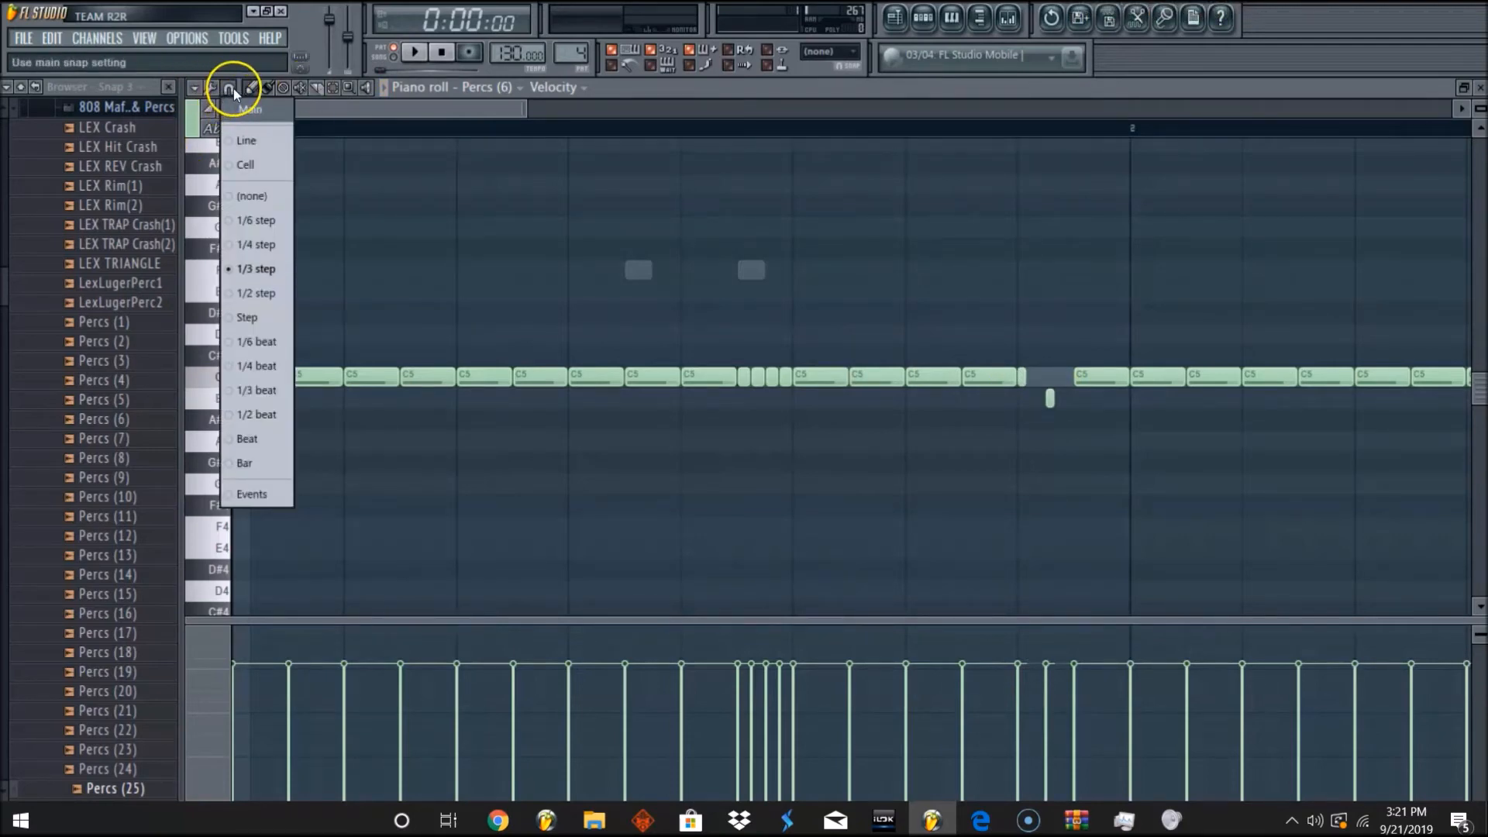
{"action": "left_click", "coordinate": [249, 141]}
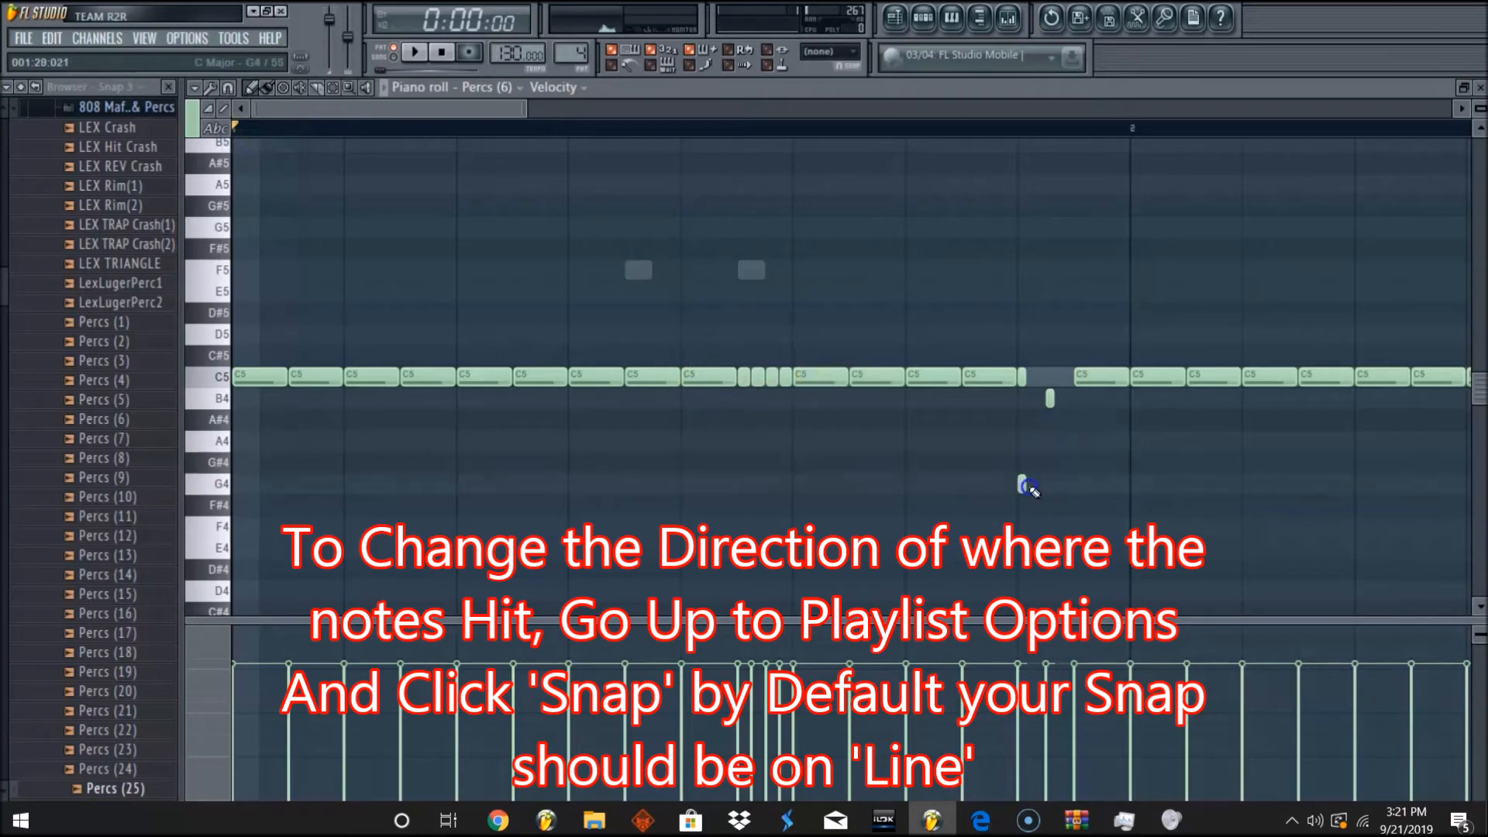
{"action": "right_click", "coordinate": [1051, 398]}
{"action": "right_click", "coordinate": [1026, 381]}
Complete a row of three short G#4 notes near the end of bar 1 and play back from just before them.
{"action": "left_click", "coordinate": [962, 128]}
{"action": "key", "text": "space"}
{"action": "left_click", "coordinate": [1090, 466]}
{"action": "key", "text": "space"}
{"action": "key", "text": "space"}
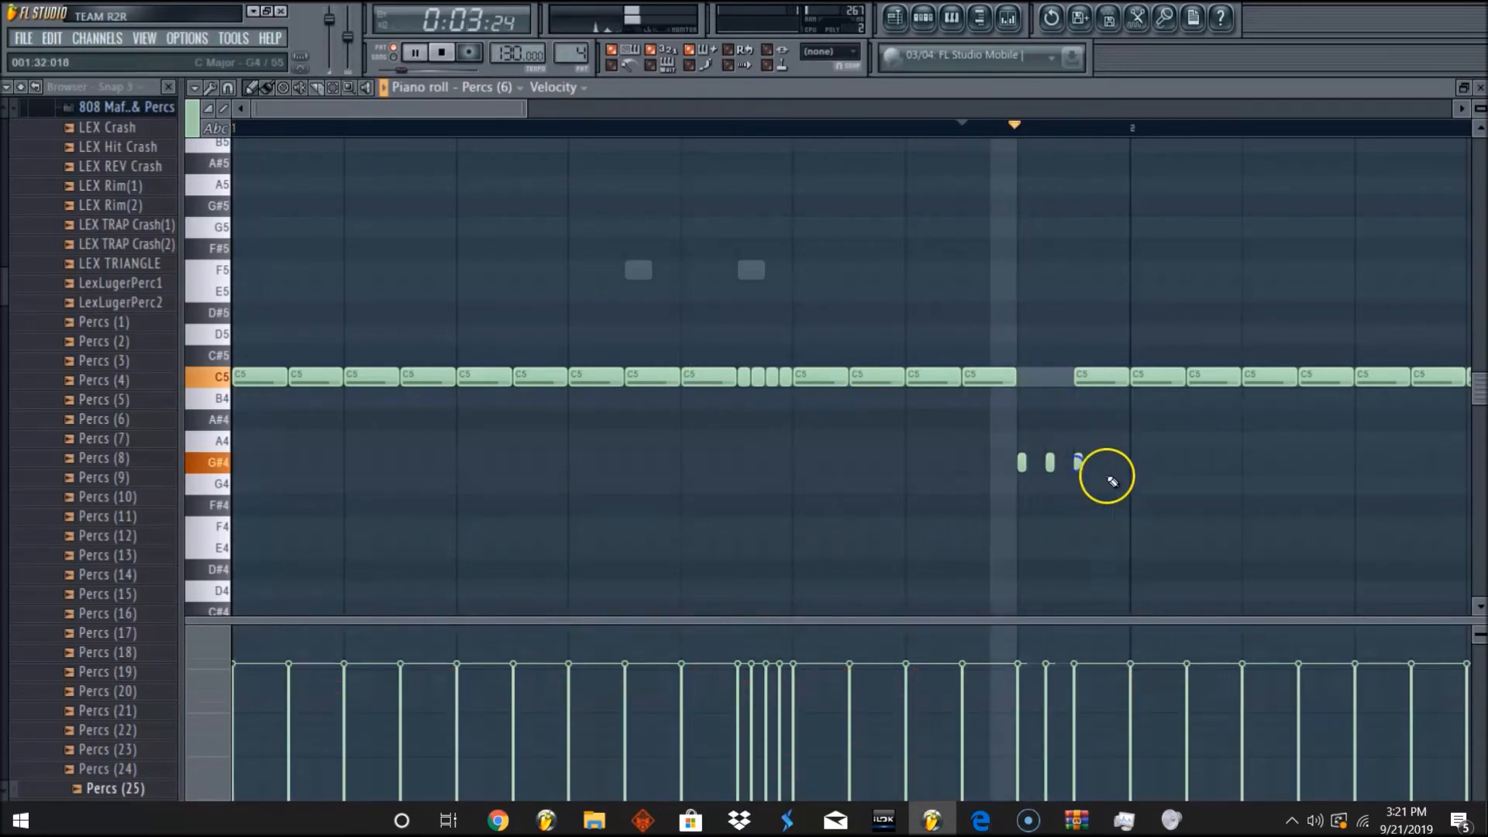
{"action": "key", "text": "space"}
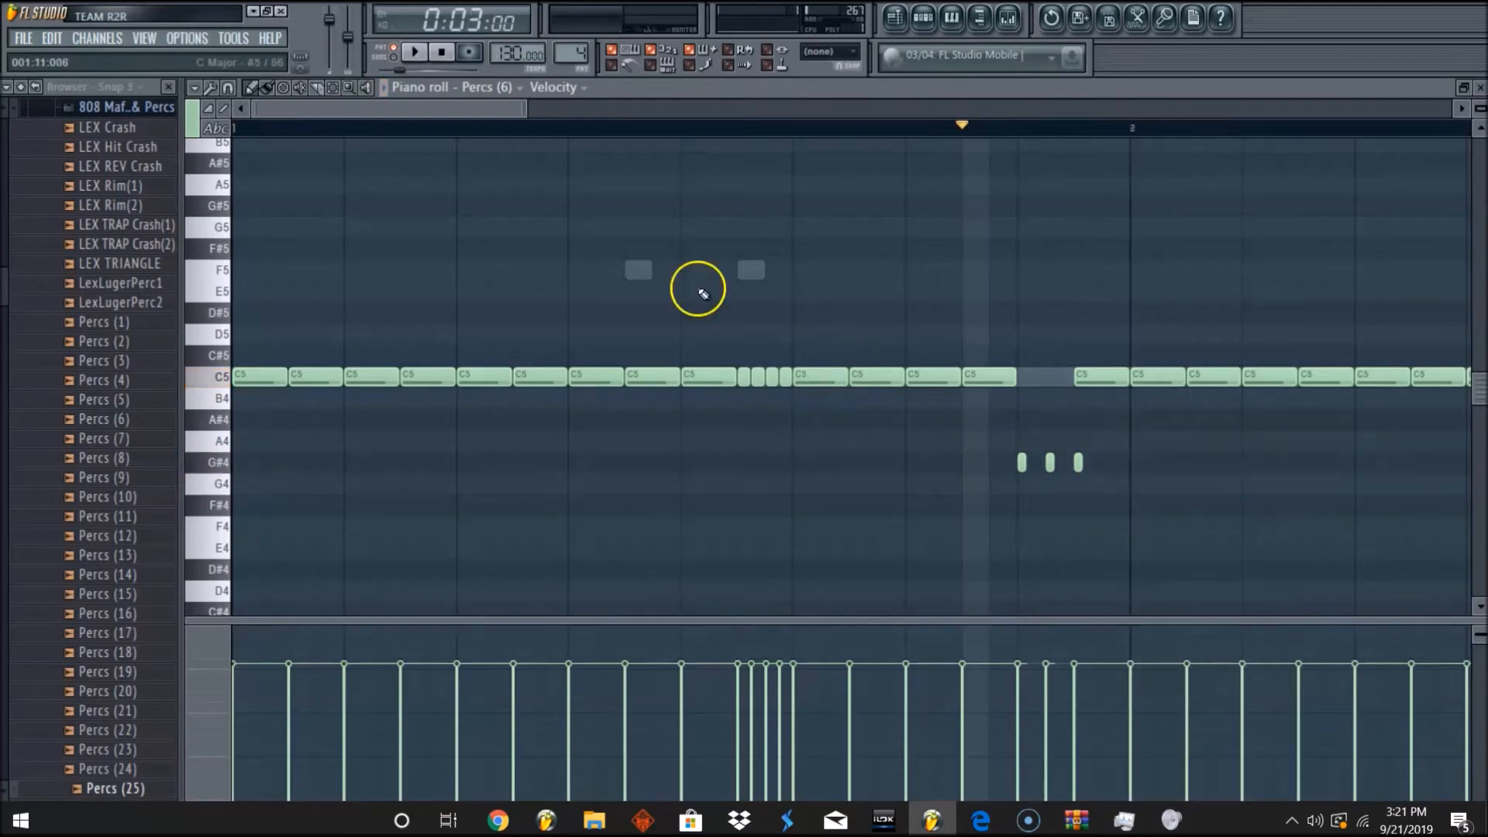
Set the snap to 1/3 step, add two short notes between the first two G#4 notes, and audition them.
{"action": "left_click", "coordinate": [228, 87]}
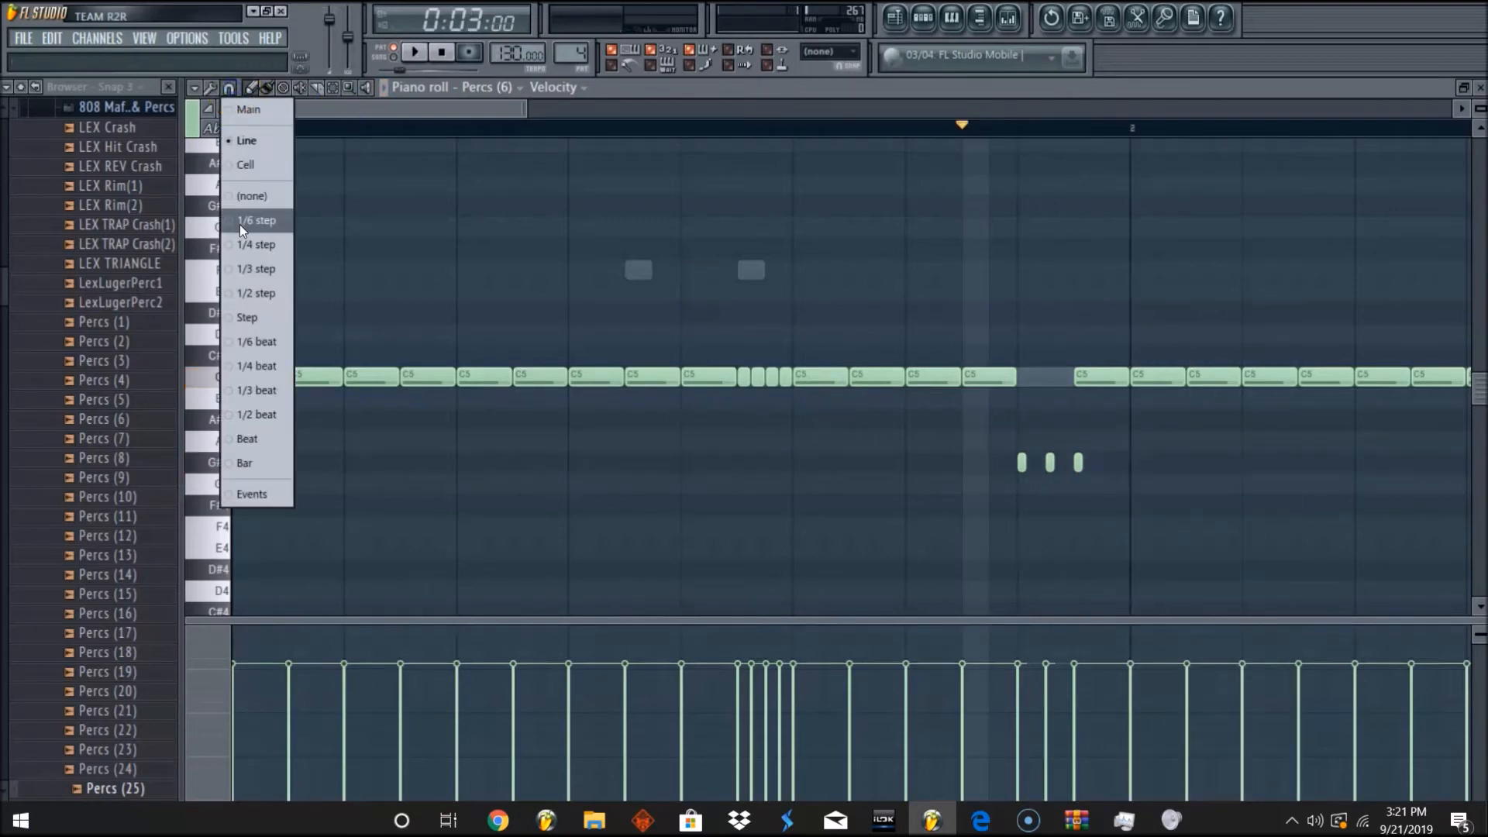
{"action": "left_click", "coordinate": [263, 275]}
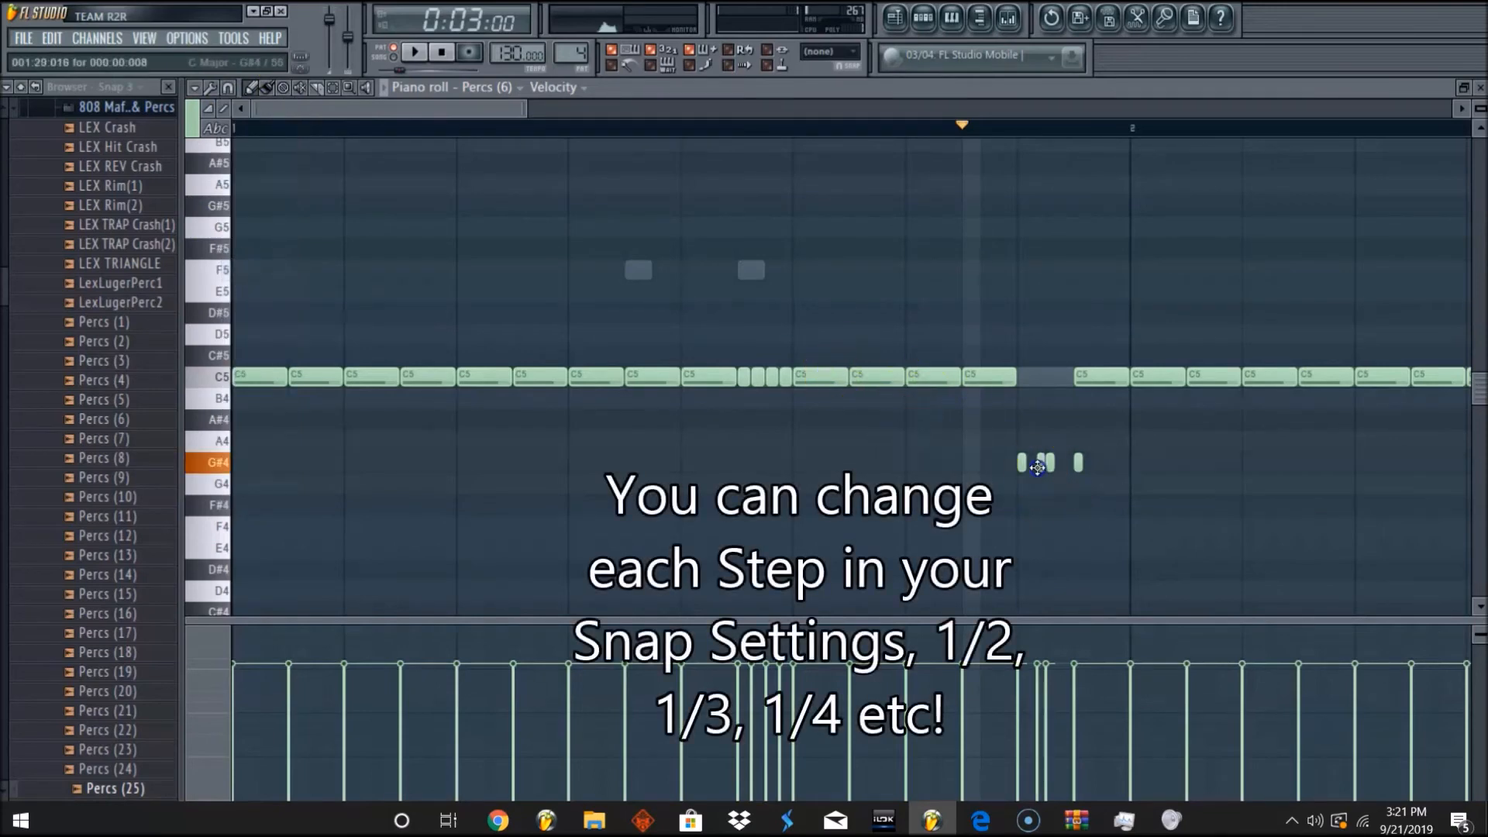
{"action": "key", "text": "space"}
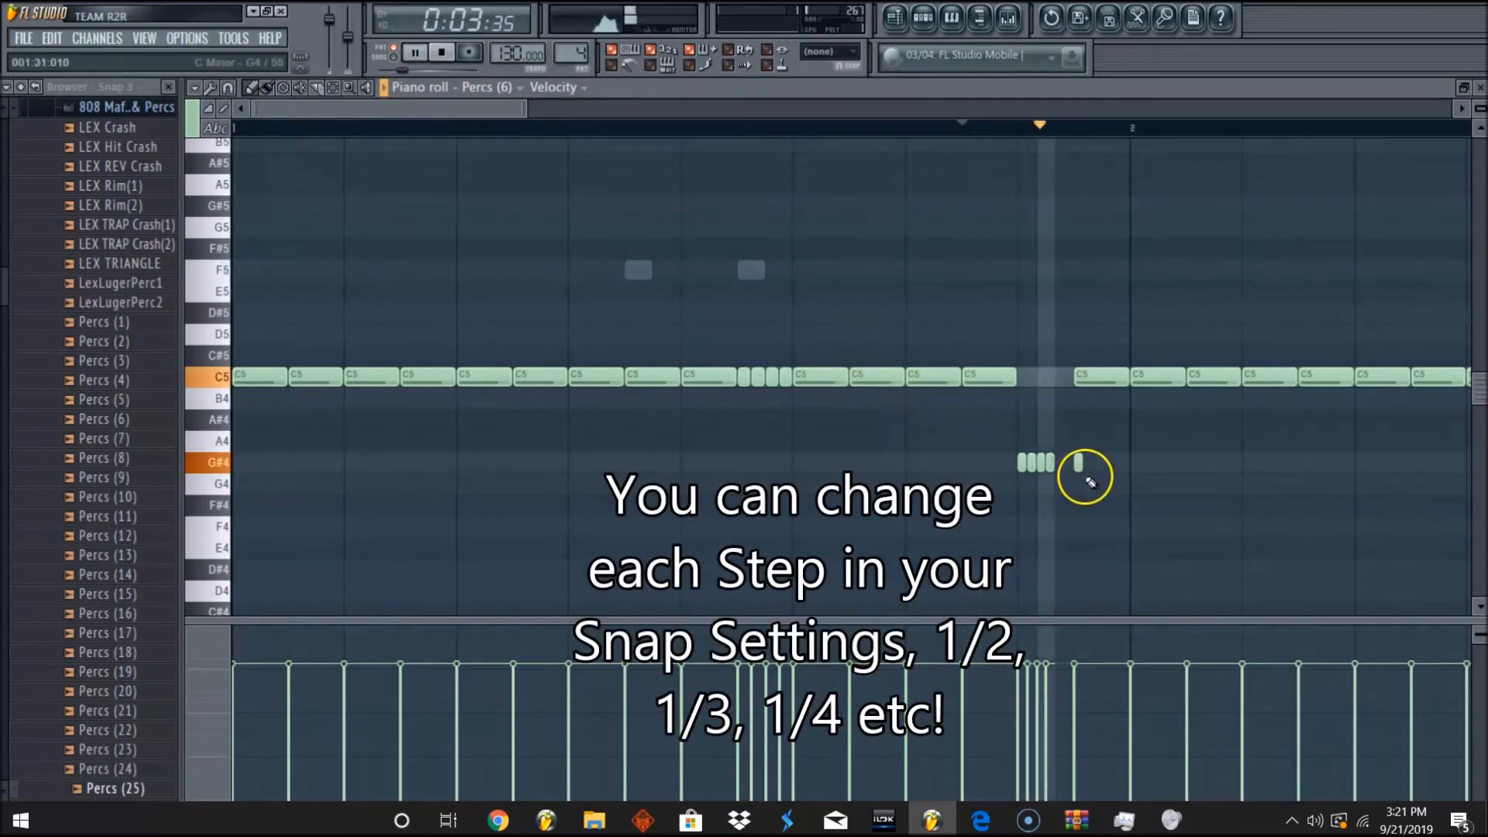
{"action": "key", "text": "space"}
{"action": "key", "text": "space"}
Shorten the third C5 note of bar 2 and add a short C5 and a short B4 note in the gap.
{"action": "mouse_move", "coordinate": [1296, 385]}
{"action": "left_mouse_down"}
{"action": "mouse_move", "coordinate": [1238, 380]}
{"action": "mouse_move", "coordinate": [1280, 394]}
{"action": "left_mouse_up"}
{"action": "left_click", "coordinate": [1268, 378]}
{"action": "key", "text": "space"}
{"action": "key", "text": "space"}
{"action": "right_click", "coordinate": [1266, 379]}
{"action": "left_click", "coordinate": [1266, 380]}
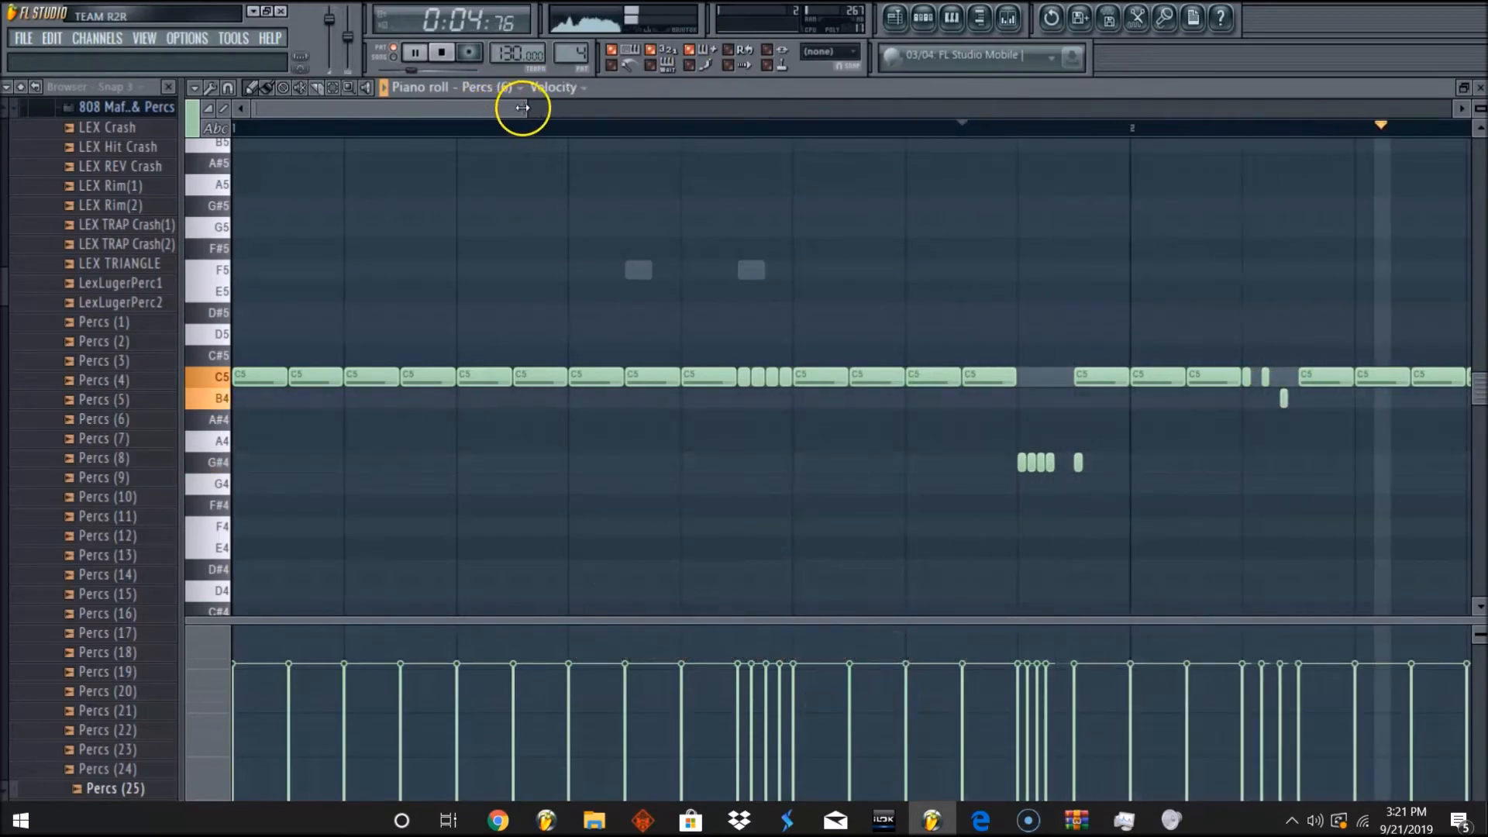
Chop the C5 note about two-thirds through bar 2 into four short notes.
{"action": "scroll", "coordinate": [518, 108], "scroll_direction": "down", "scroll_amount": 2}
{"action": "left_click", "coordinate": [1201, 379]}
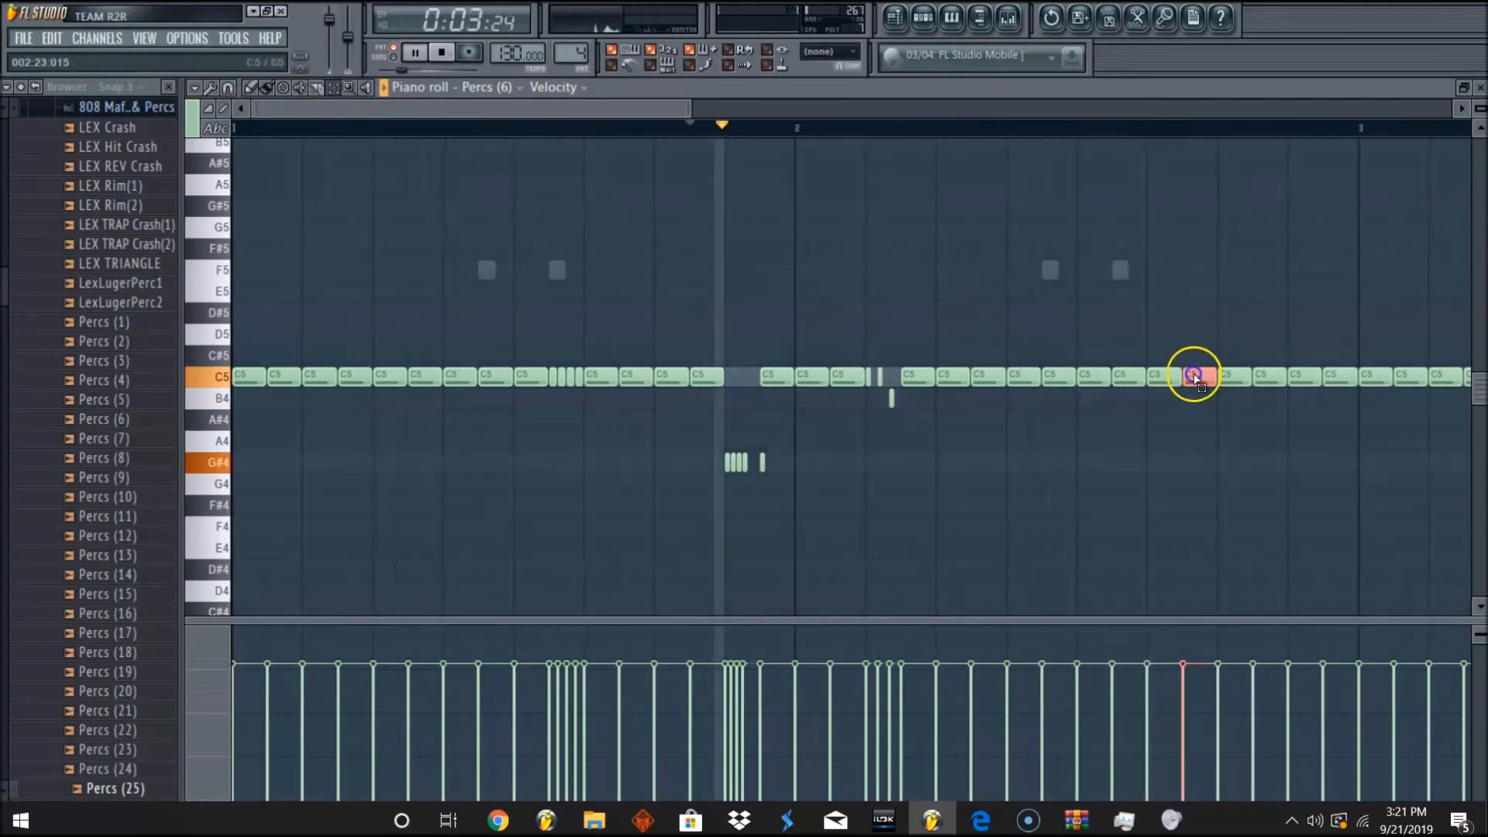
{"action": "key", "text": "alt+u"}
{"action": "scroll", "coordinate": [1195, 380], "scroll_direction": "down", "scroll_amount": 1}
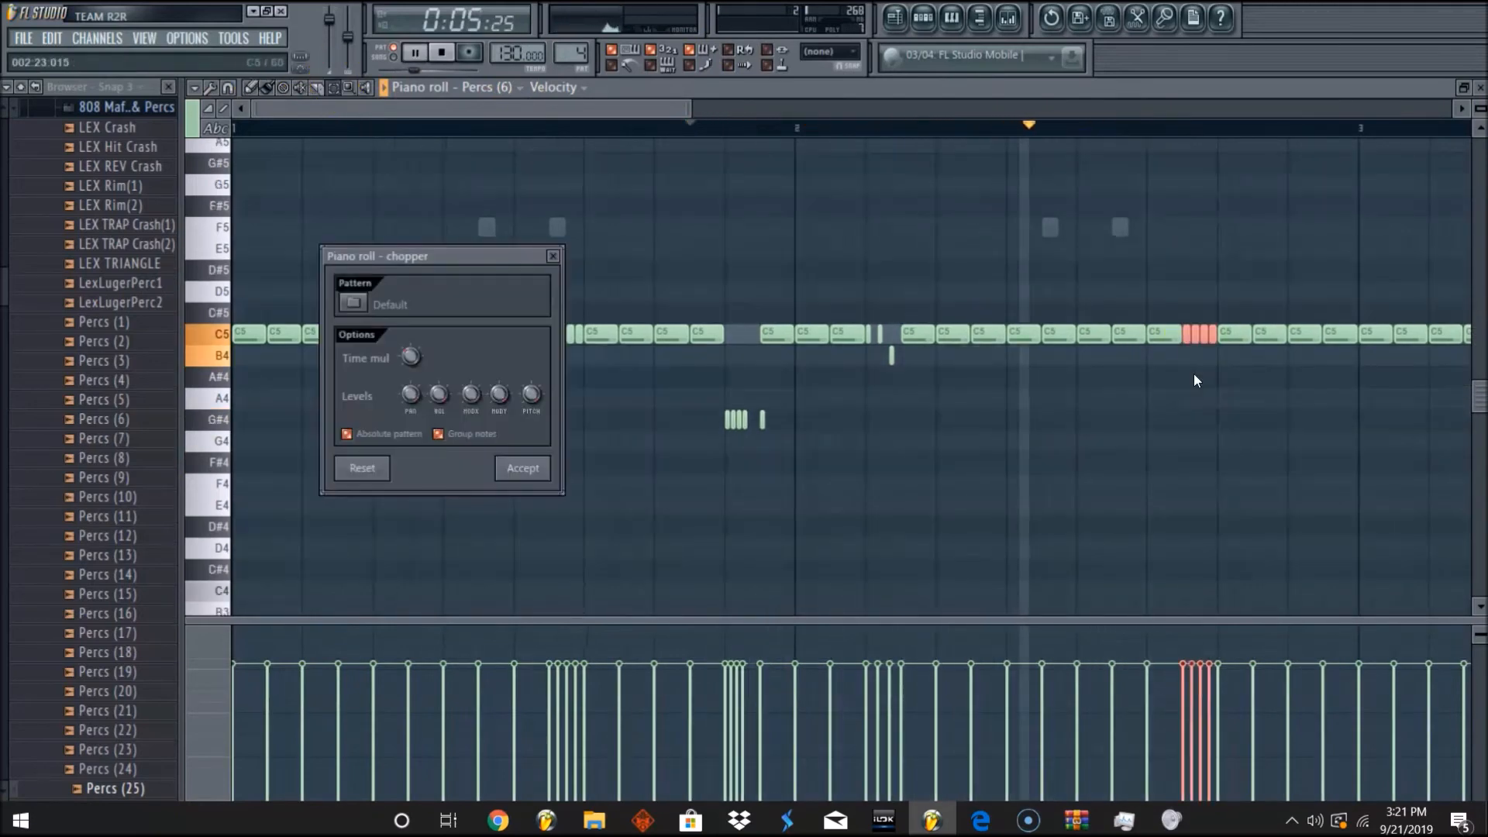
{"action": "left_click", "coordinate": [501, 476]}
Play back the edited pattern, bring up the channel rack, and listen to the pattern again.
{"action": "key", "text": "space"}
{"action": "left_click", "coordinate": [442, 51]}
{"action": "key", "text": "space"}
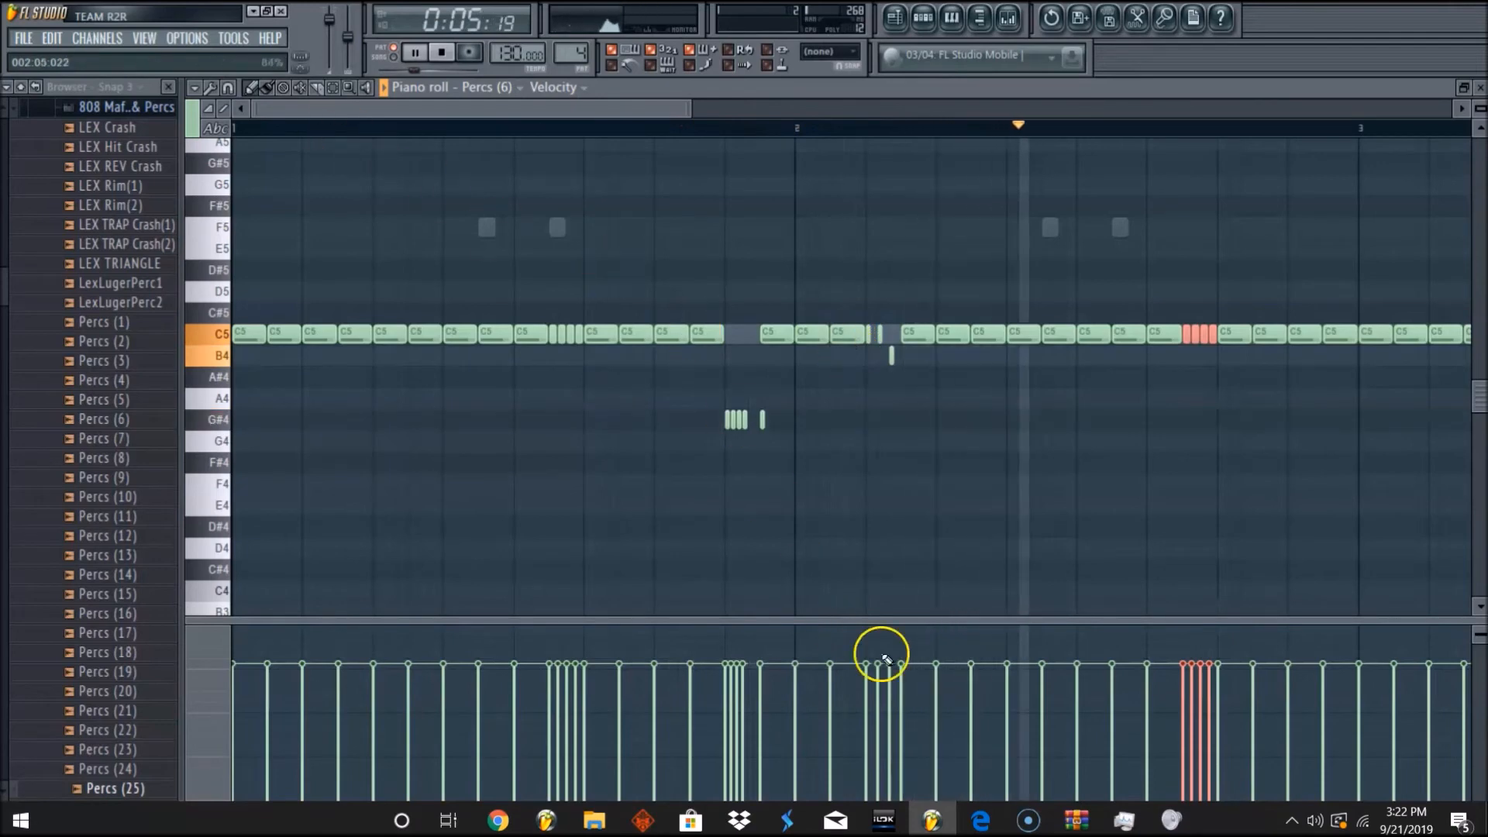
{"action": "left_click", "coordinate": [924, 17]}
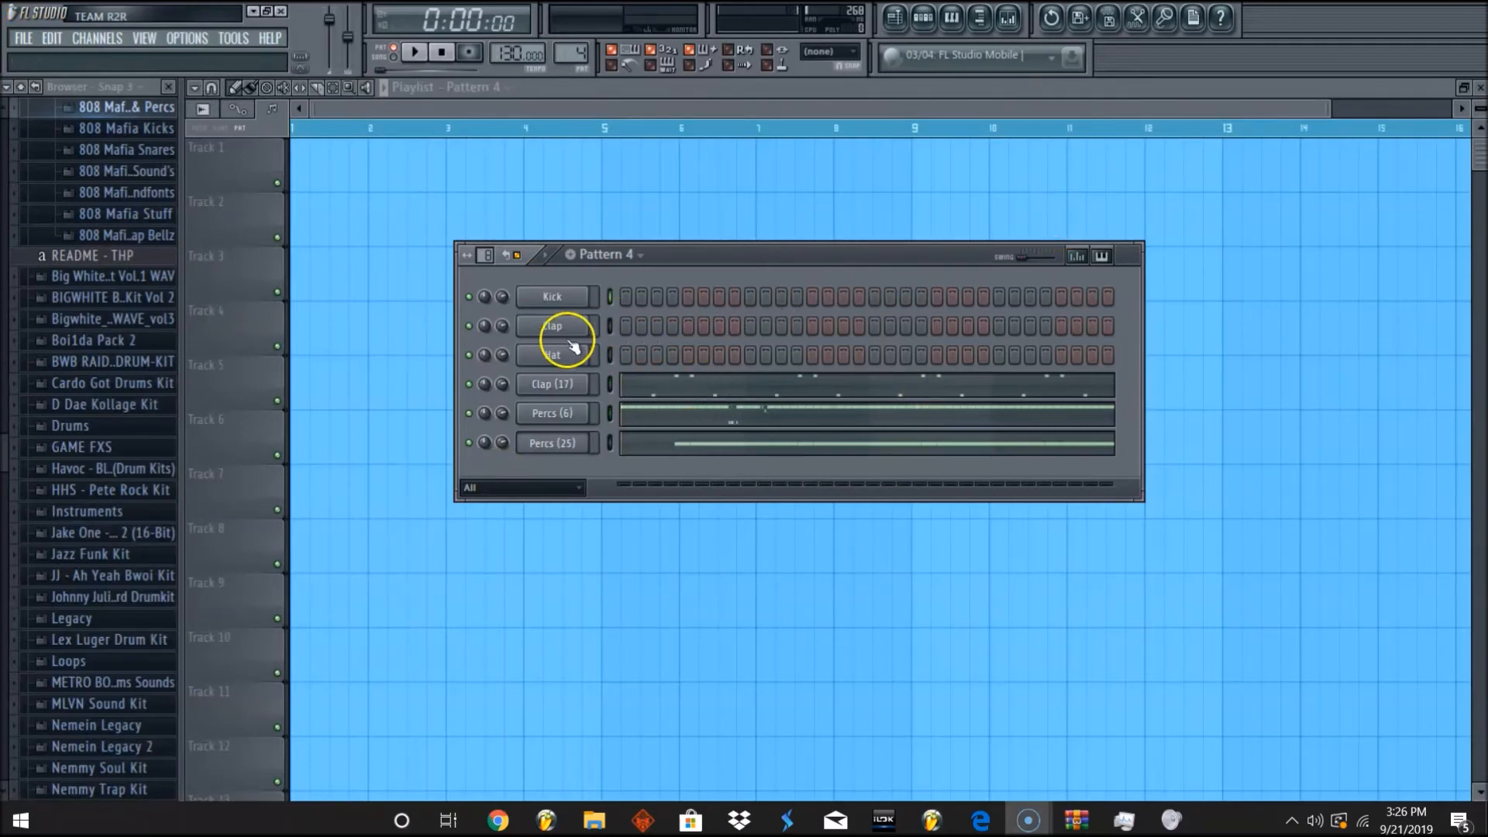
{"action": "key", "text": "space"}
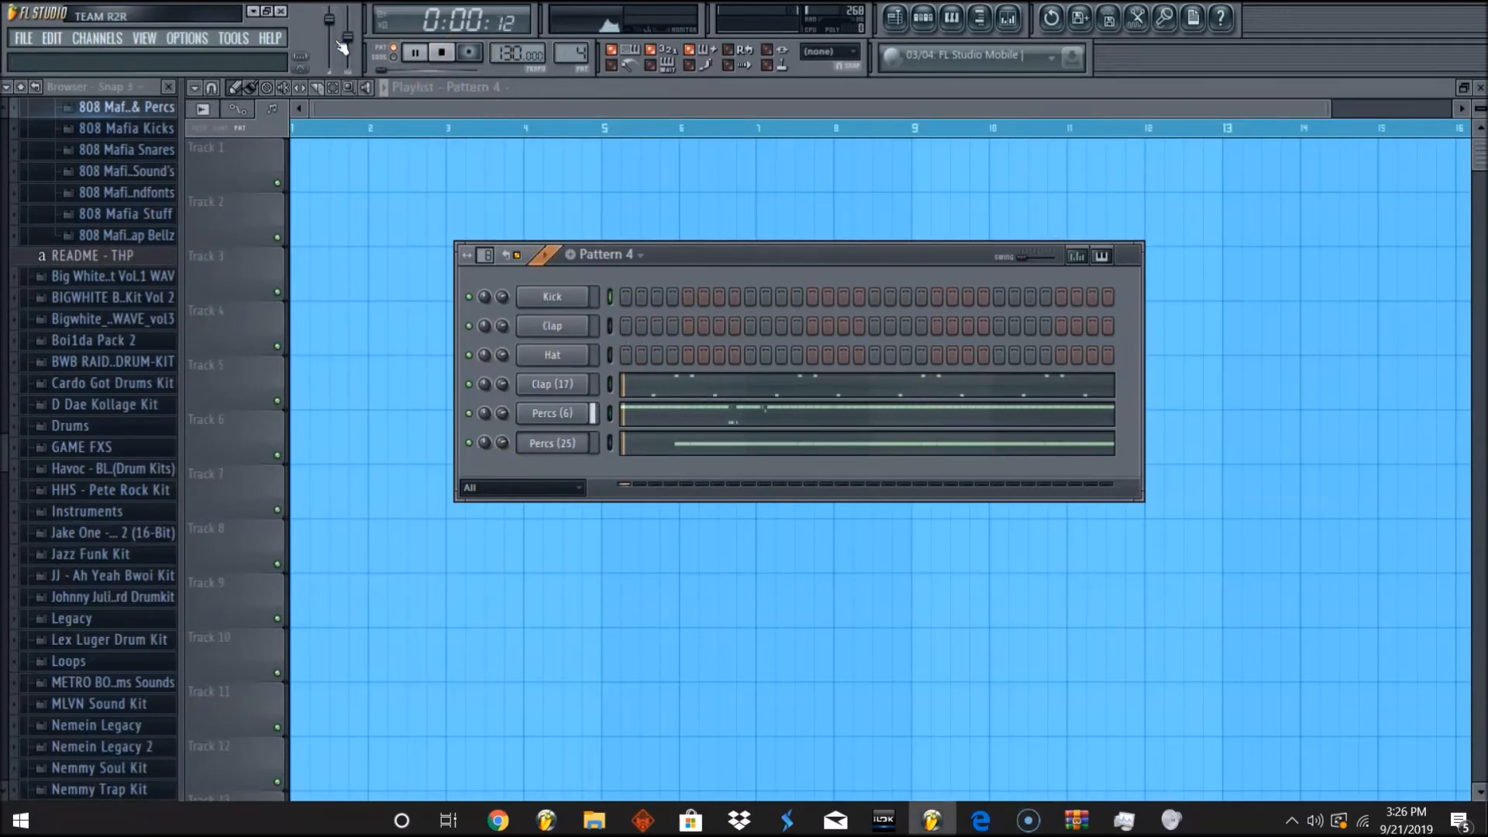
{"action": "left_click", "coordinate": [444, 56]}
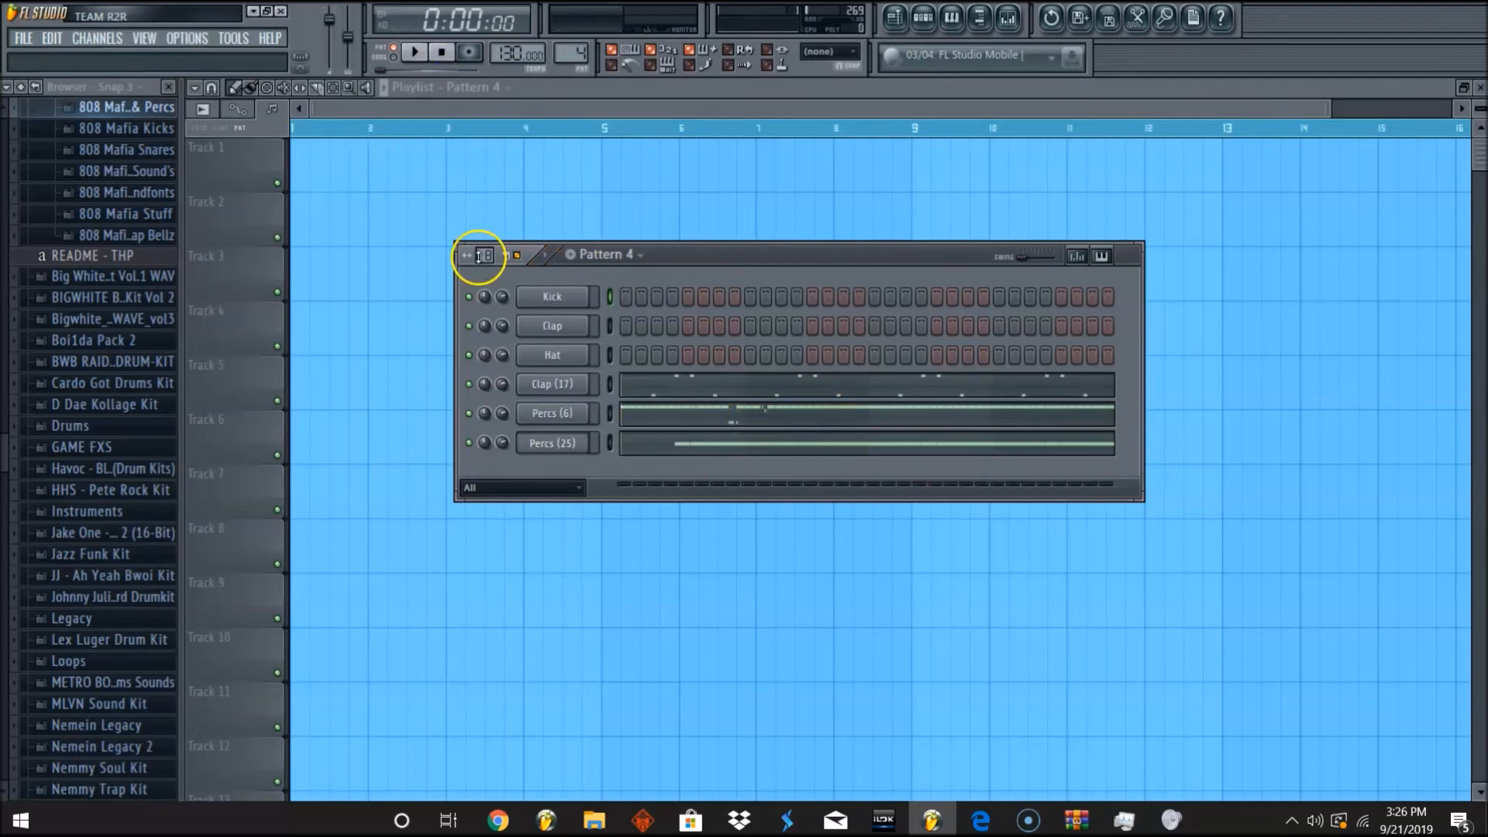
{"action": "left_click", "coordinate": [603, 254]}
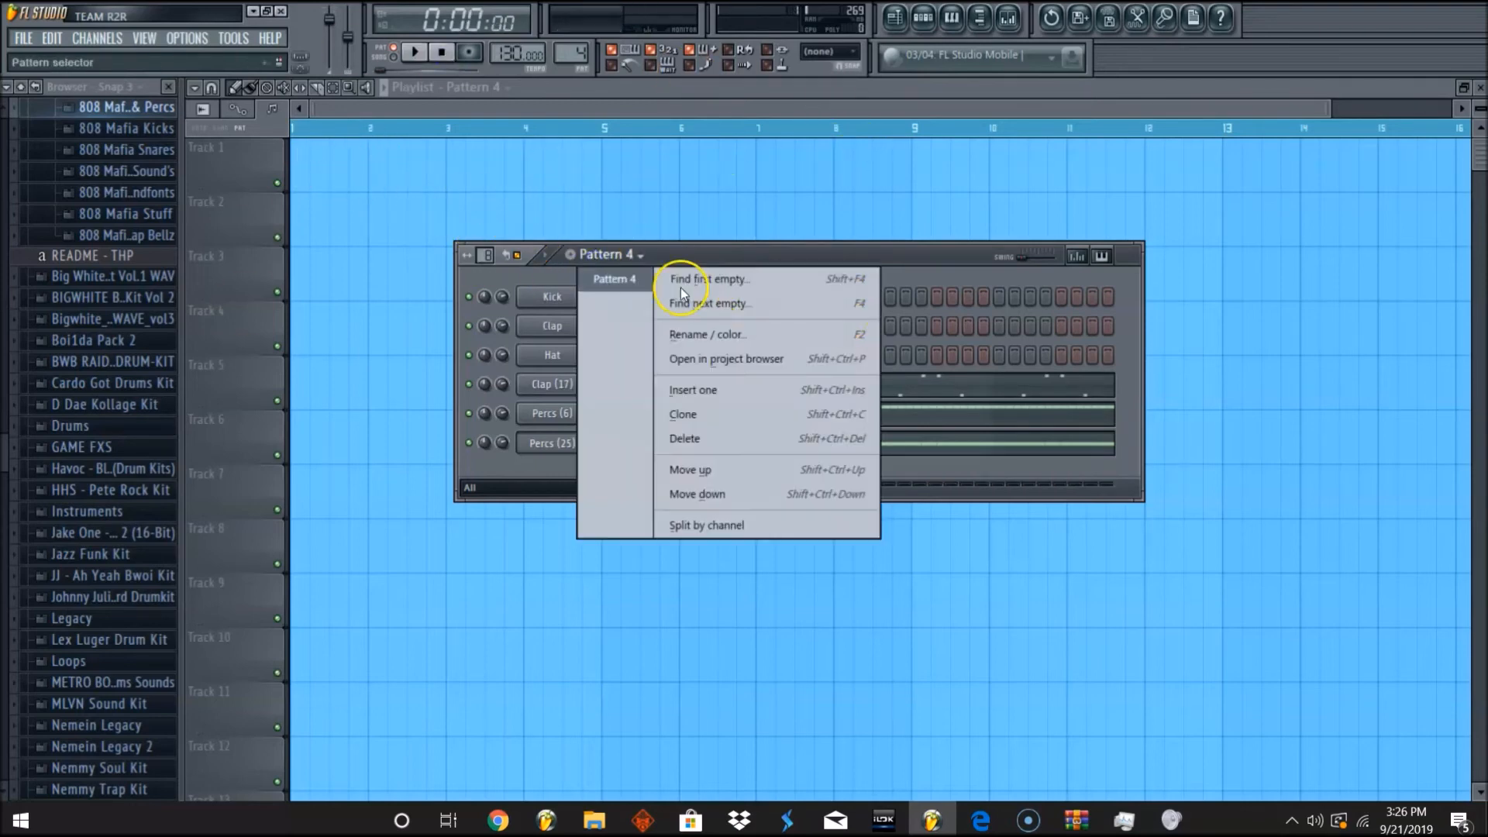
{"action": "left_click", "coordinate": [609, 289]}
{"action": "left_click", "coordinate": [620, 255]}
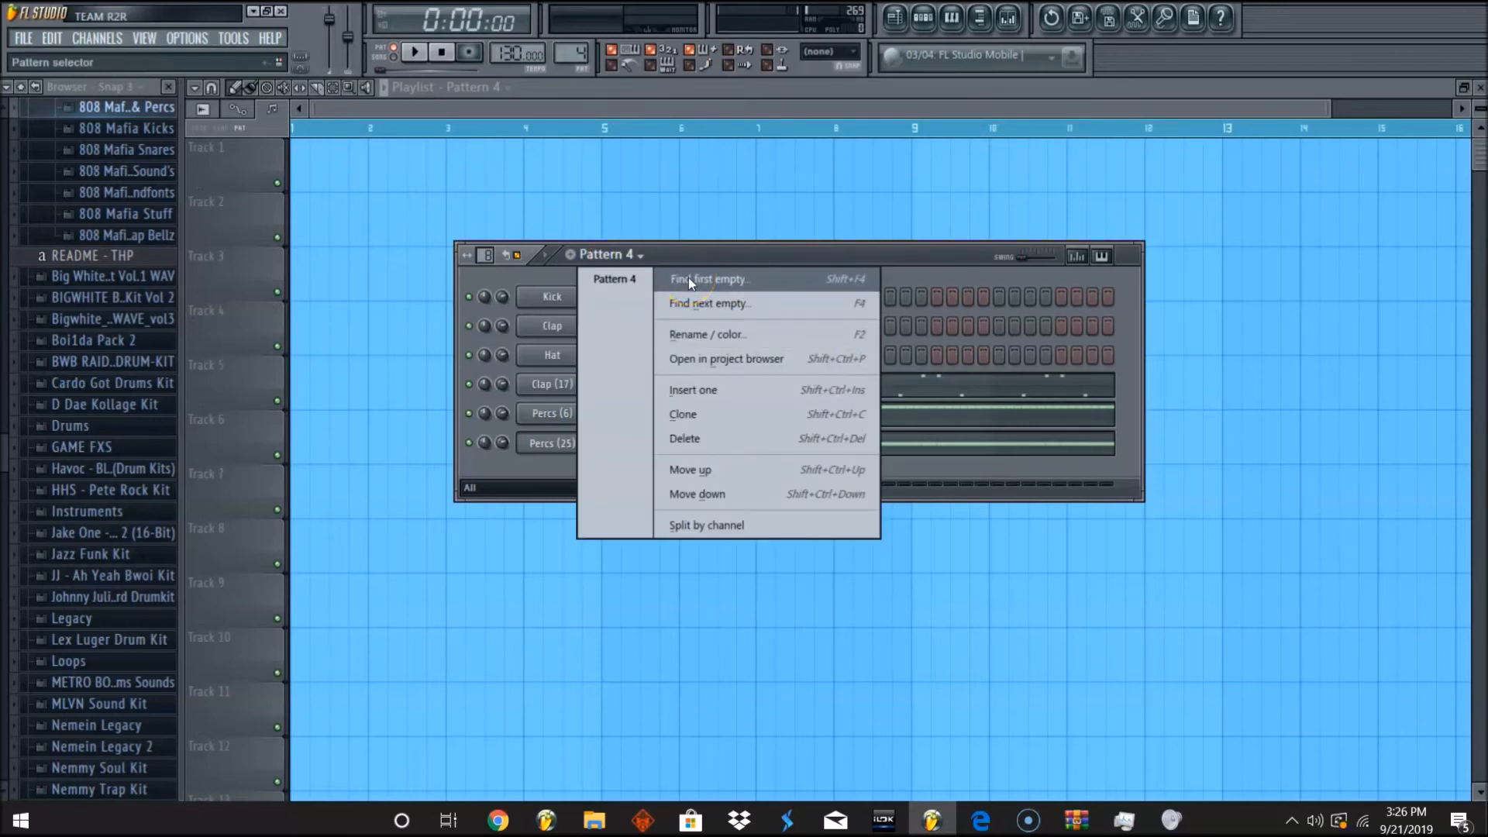
{"action": "left_click", "coordinate": [502, 208]}
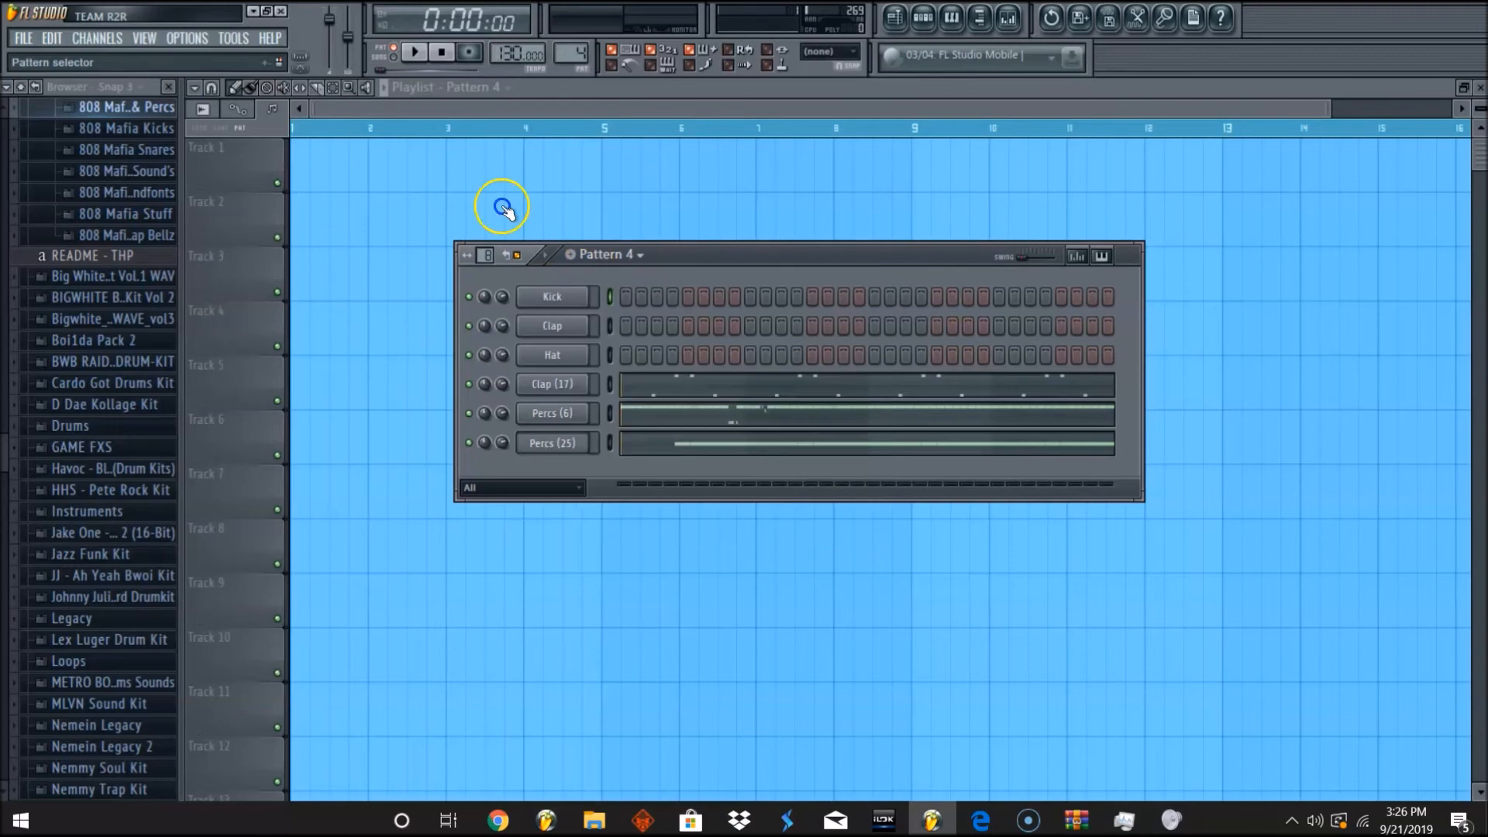
Place a Pattern 4 clip at the start of Track 1 in the playlist.
{"action": "left_click_drag", "start_coordinate": [634, 264], "coordinate": [277, 152]}
{"action": "left_click", "coordinate": [576, 57]}
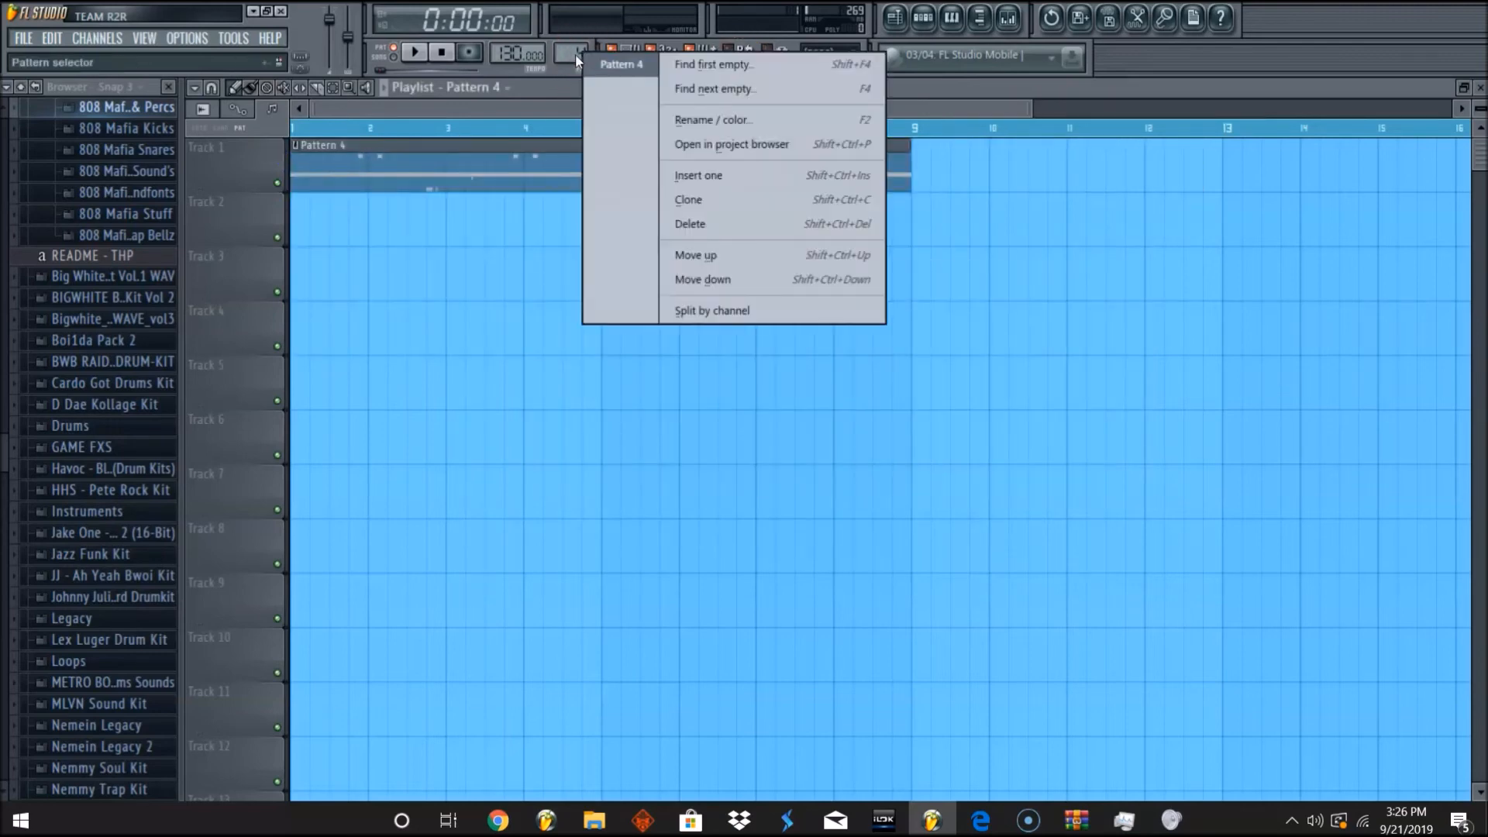
{"action": "left_click", "coordinate": [530, 106]}
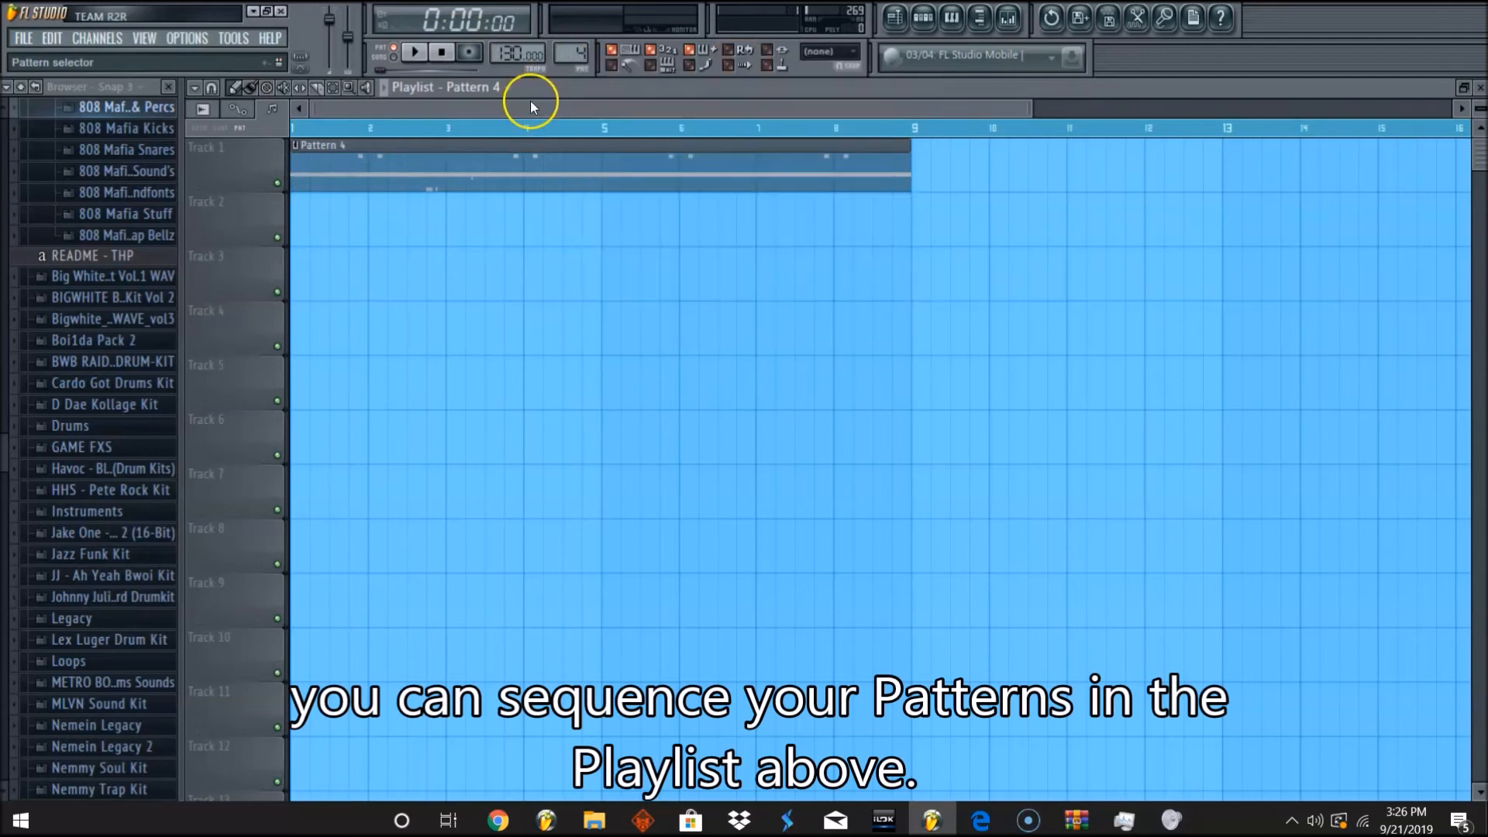
{"action": "right_click", "coordinate": [582, 54]}
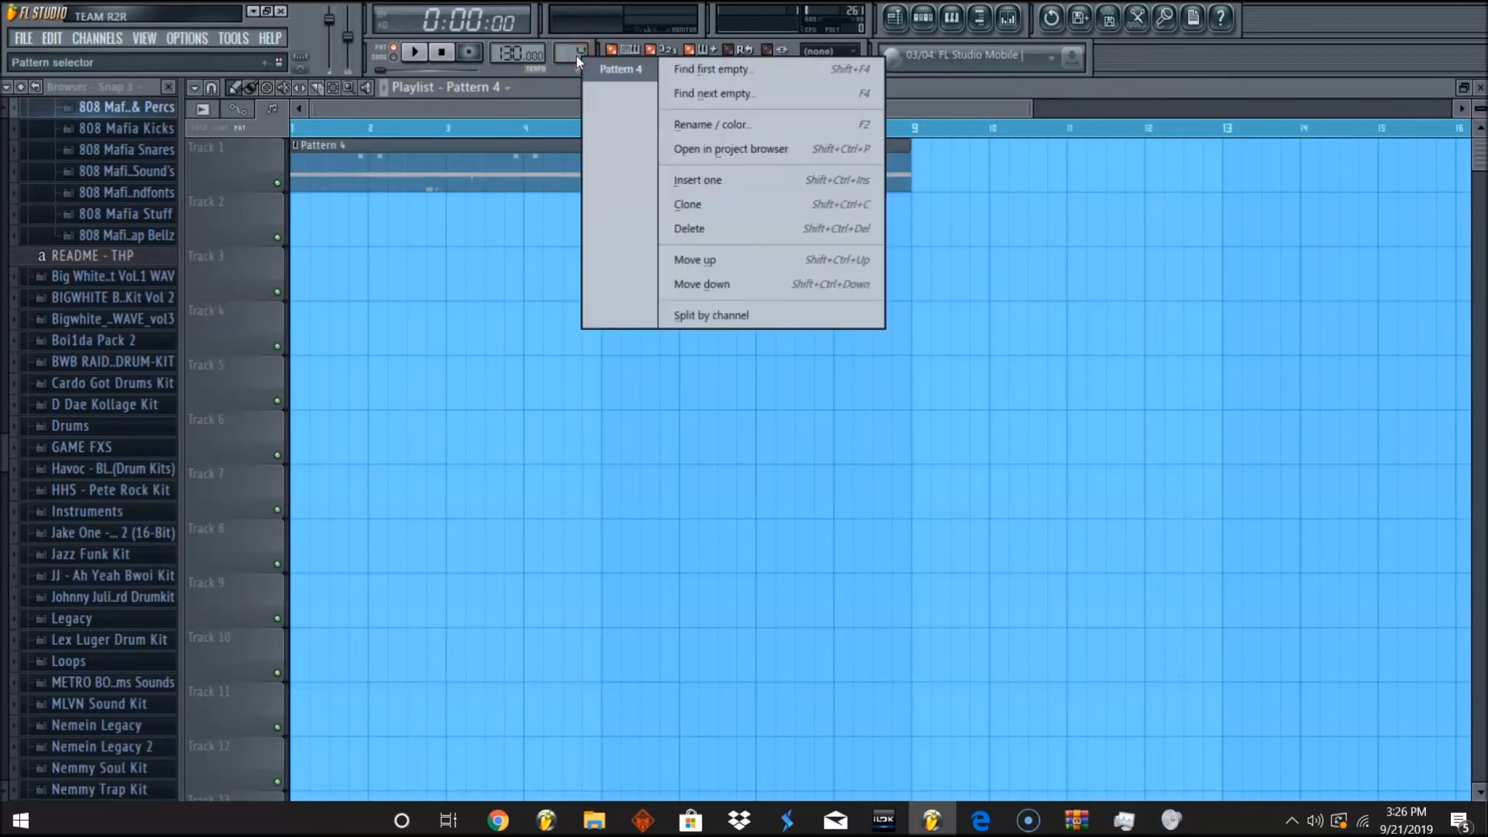
{"action": "left_click", "coordinate": [574, 54]}
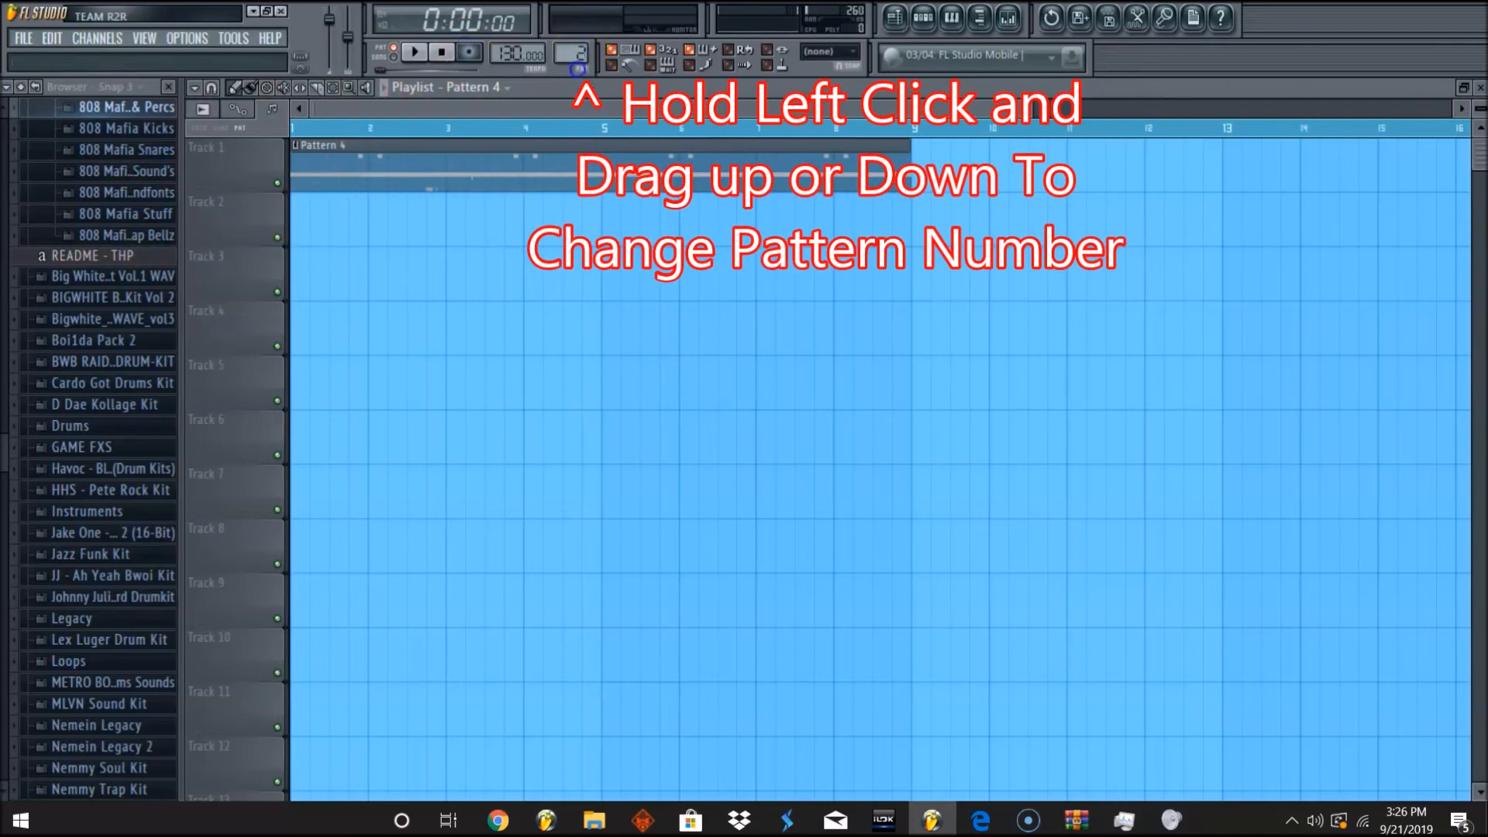
{"action": "right_click", "coordinate": [581, 53]}
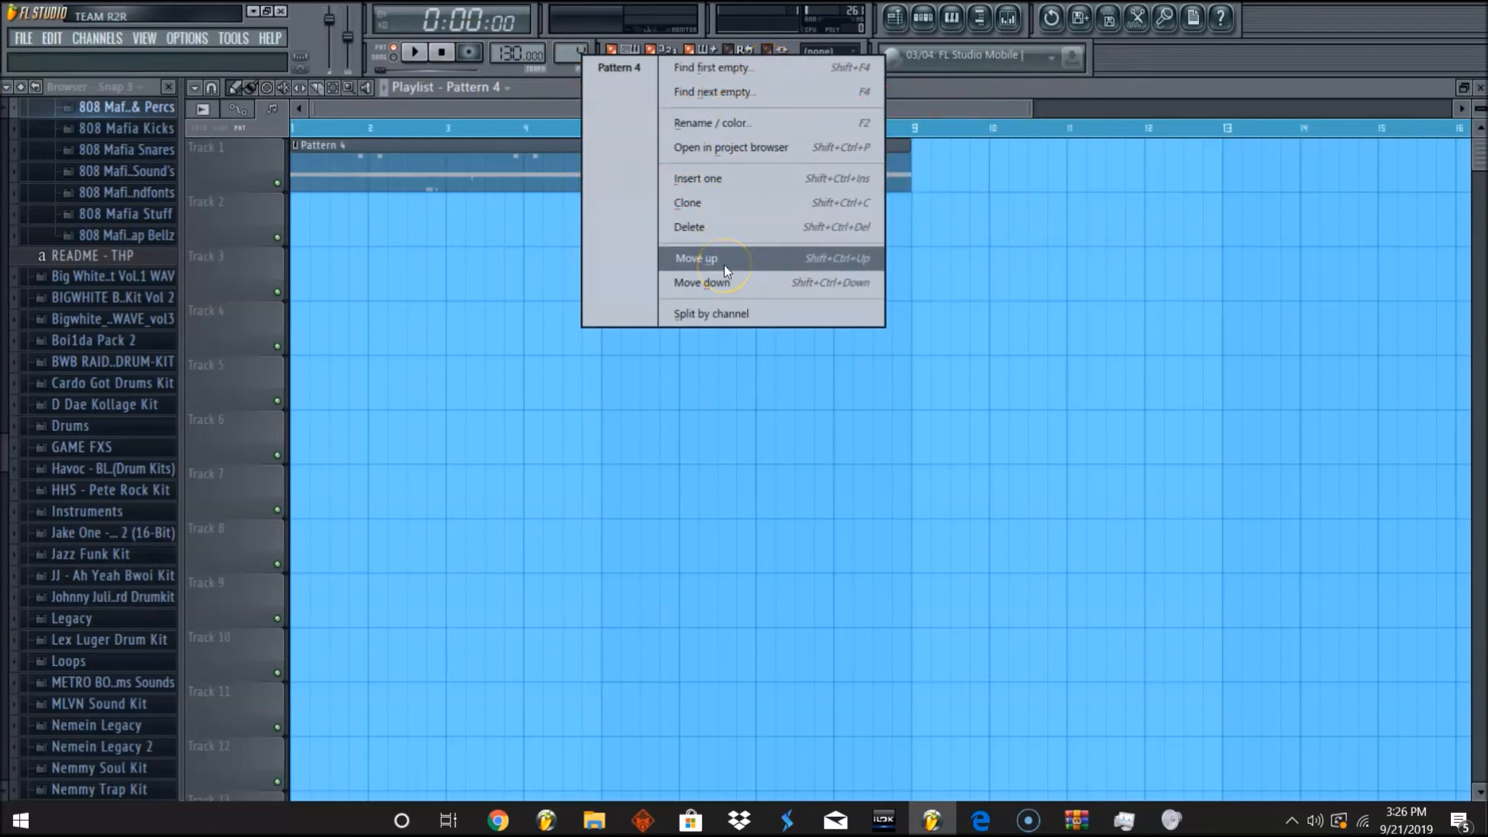
{"action": "left_click", "coordinate": [1245, 81]}
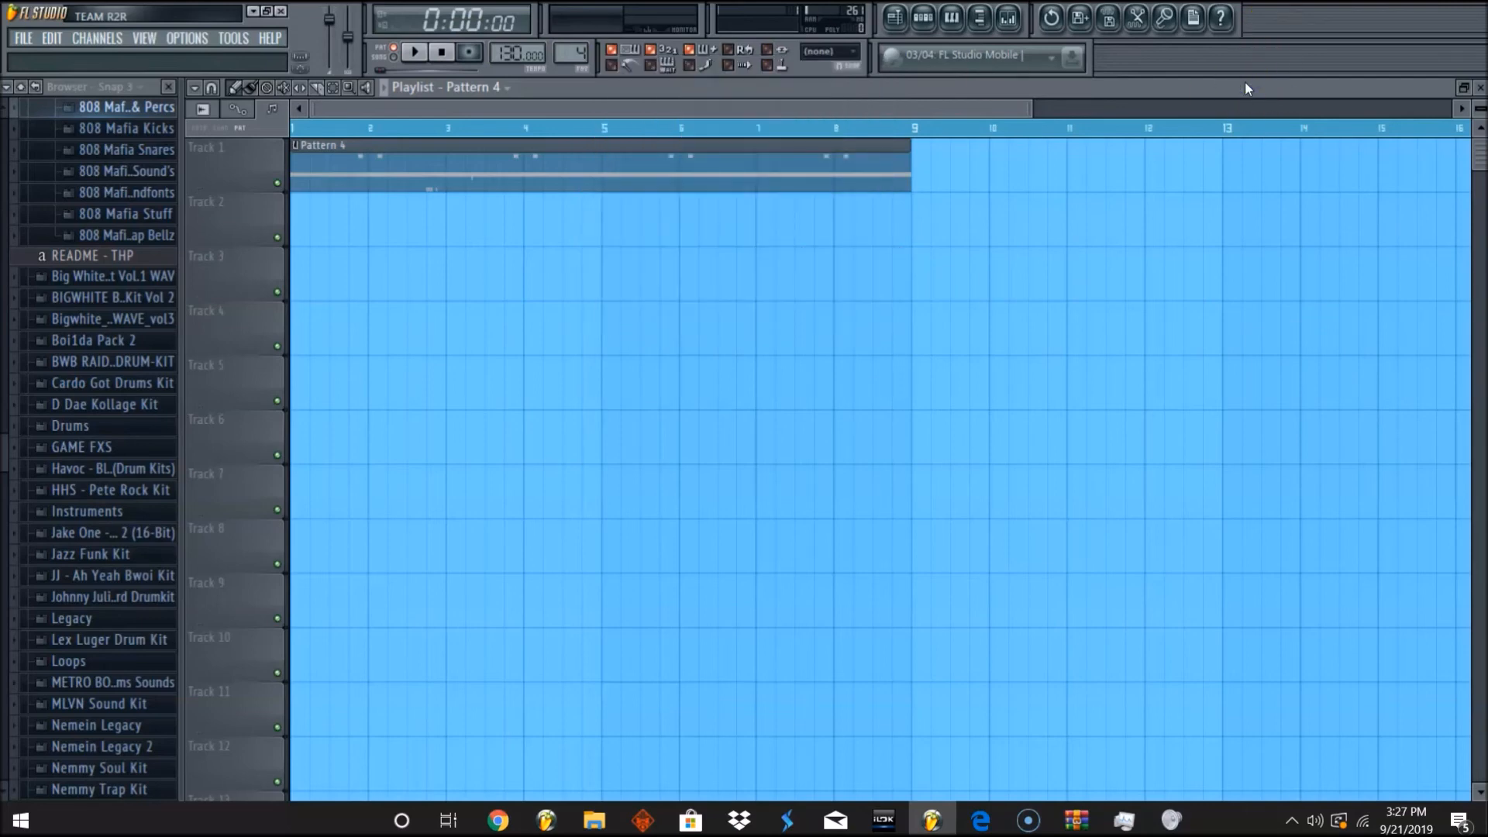
Move Pattern 4 up the pattern list to number 1 and play the playlist briefly.
{"action": "left_click", "coordinate": [923, 17]}
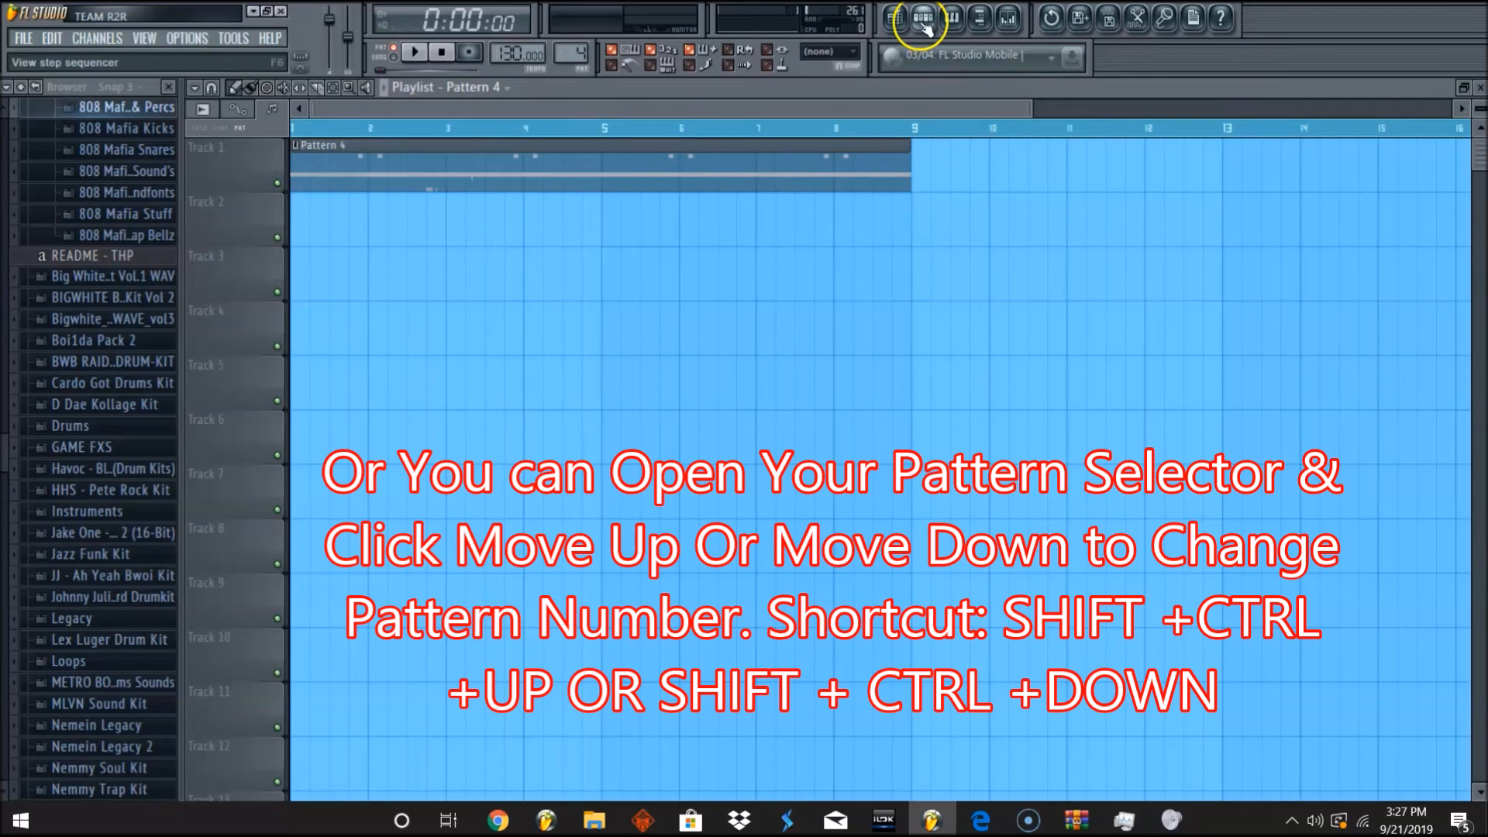
{"action": "key", "text": "ctrl+shift+Up"}
{"action": "key", "text": "ctrl+shift+Up"}
{"action": "key", "text": "ctrl+shift+Up"}
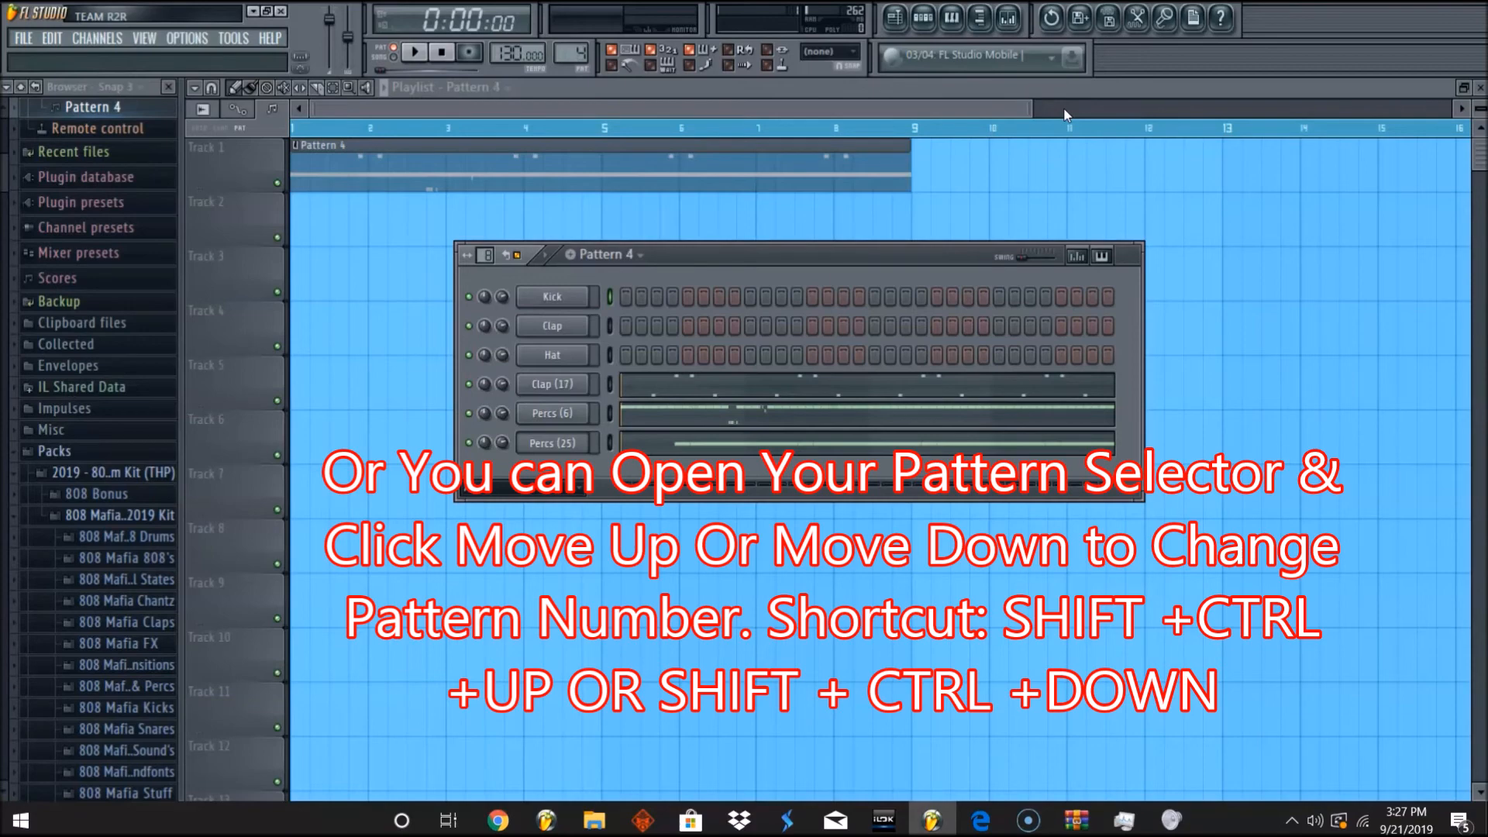
{"action": "key", "text": "ctrl+shift+Up"}
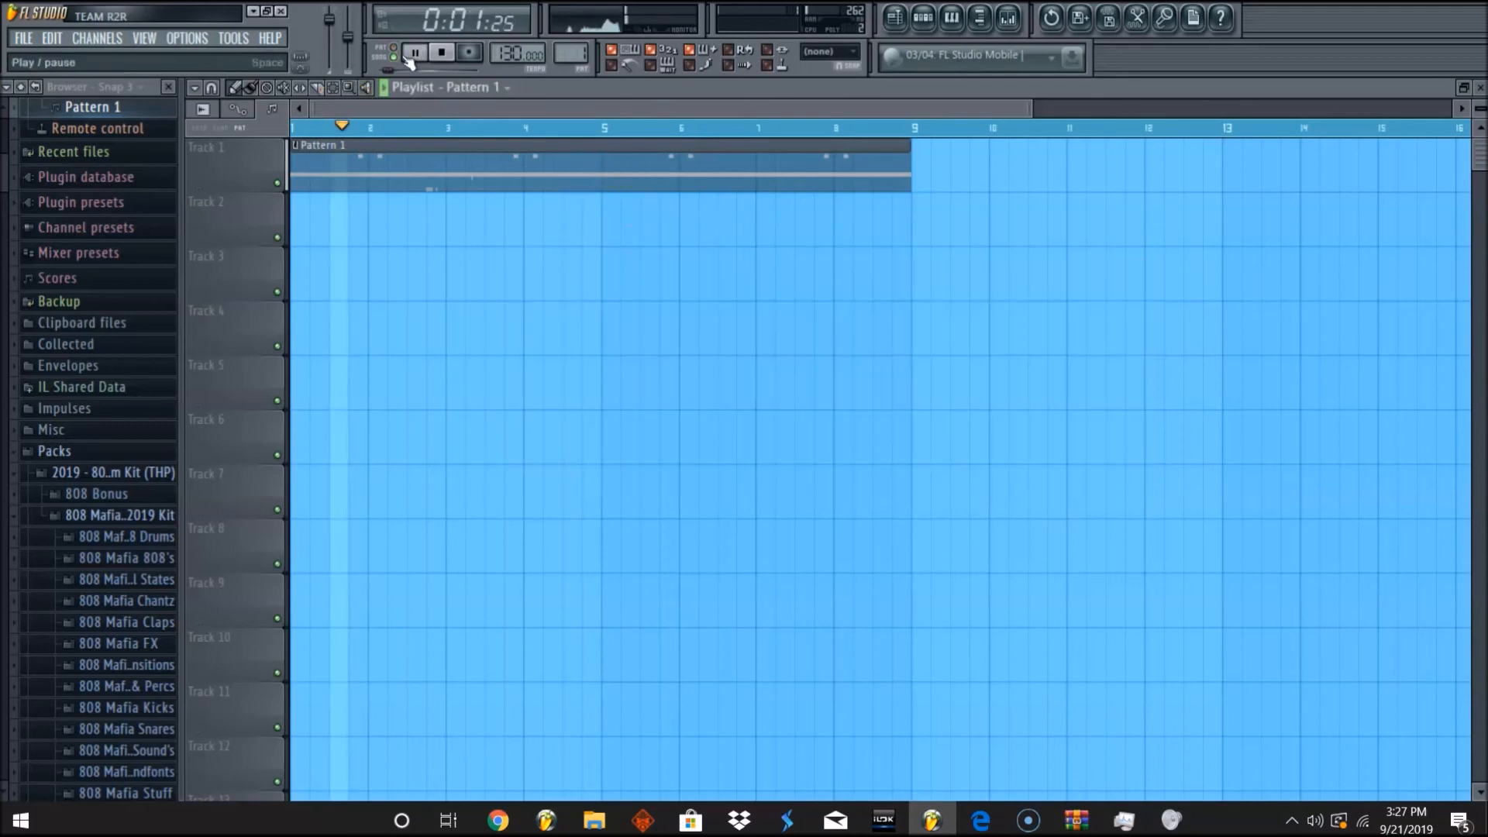
{"action": "left_click", "coordinate": [441, 52]}
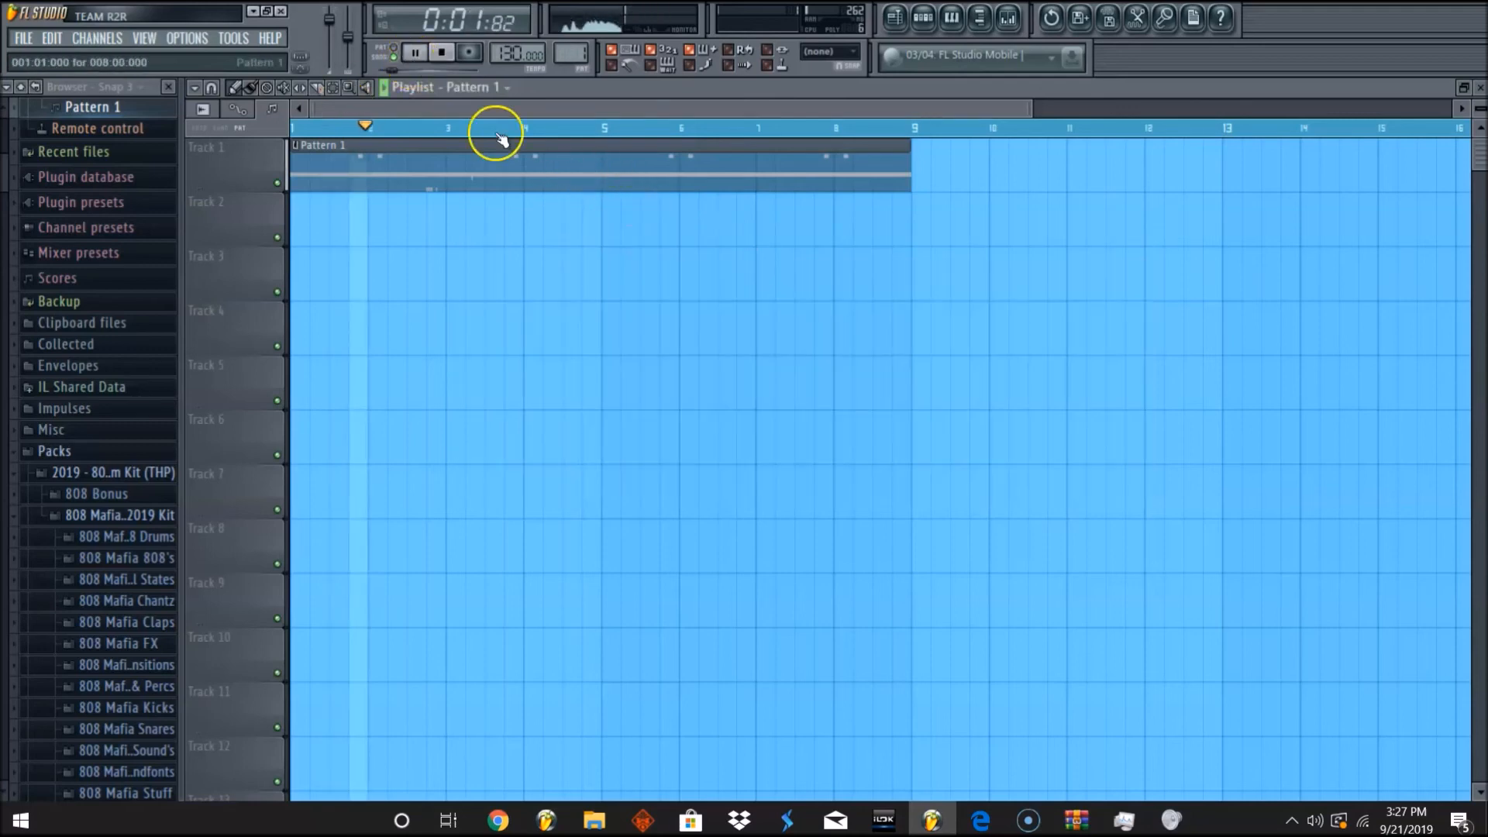
Split Pattern 1 by channel from the step sequencer.
{"action": "left_click", "coordinate": [923, 18]}
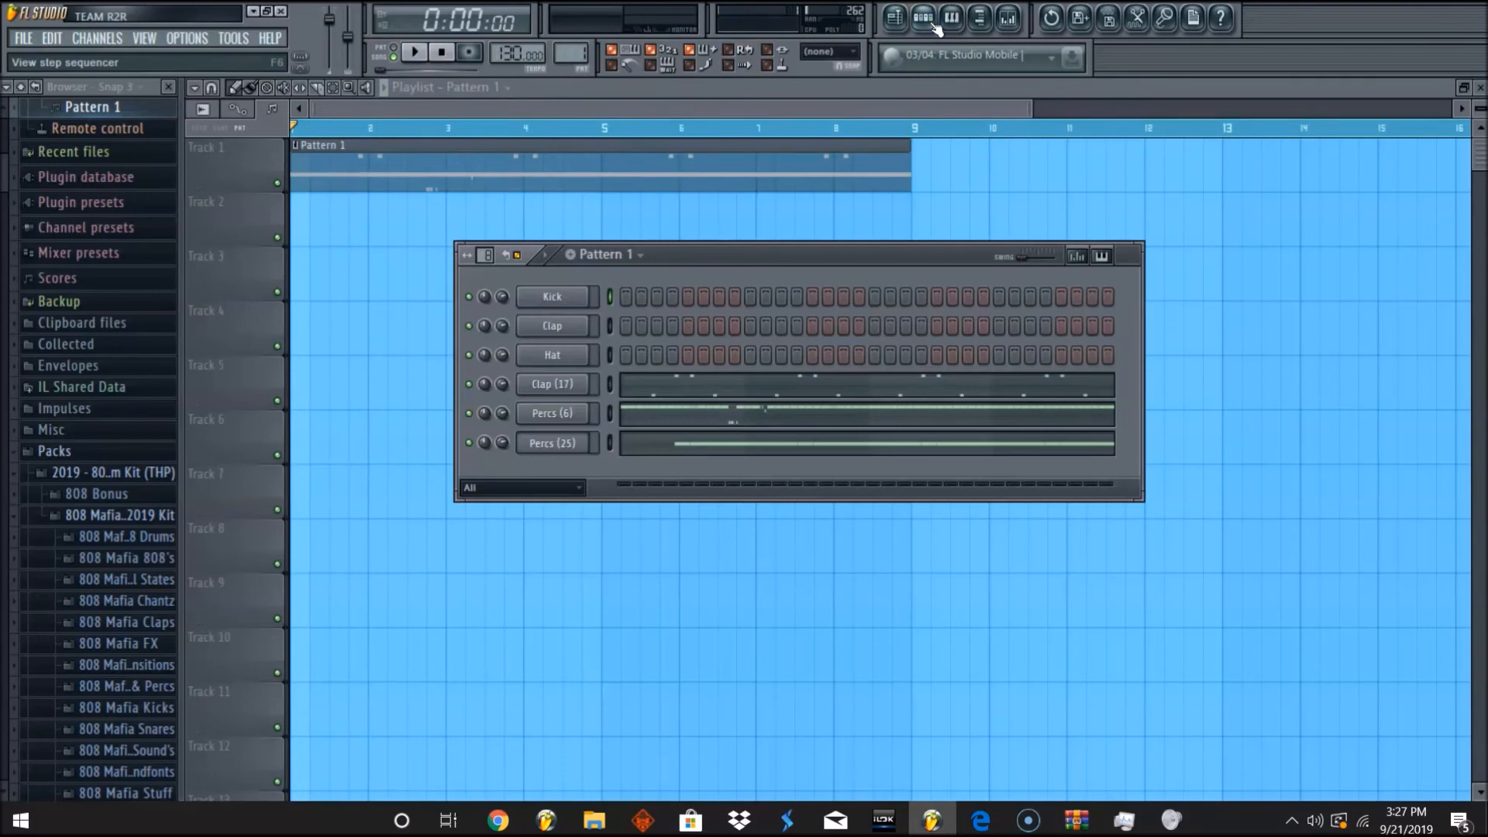
{"action": "left_click", "coordinate": [925, 19]}
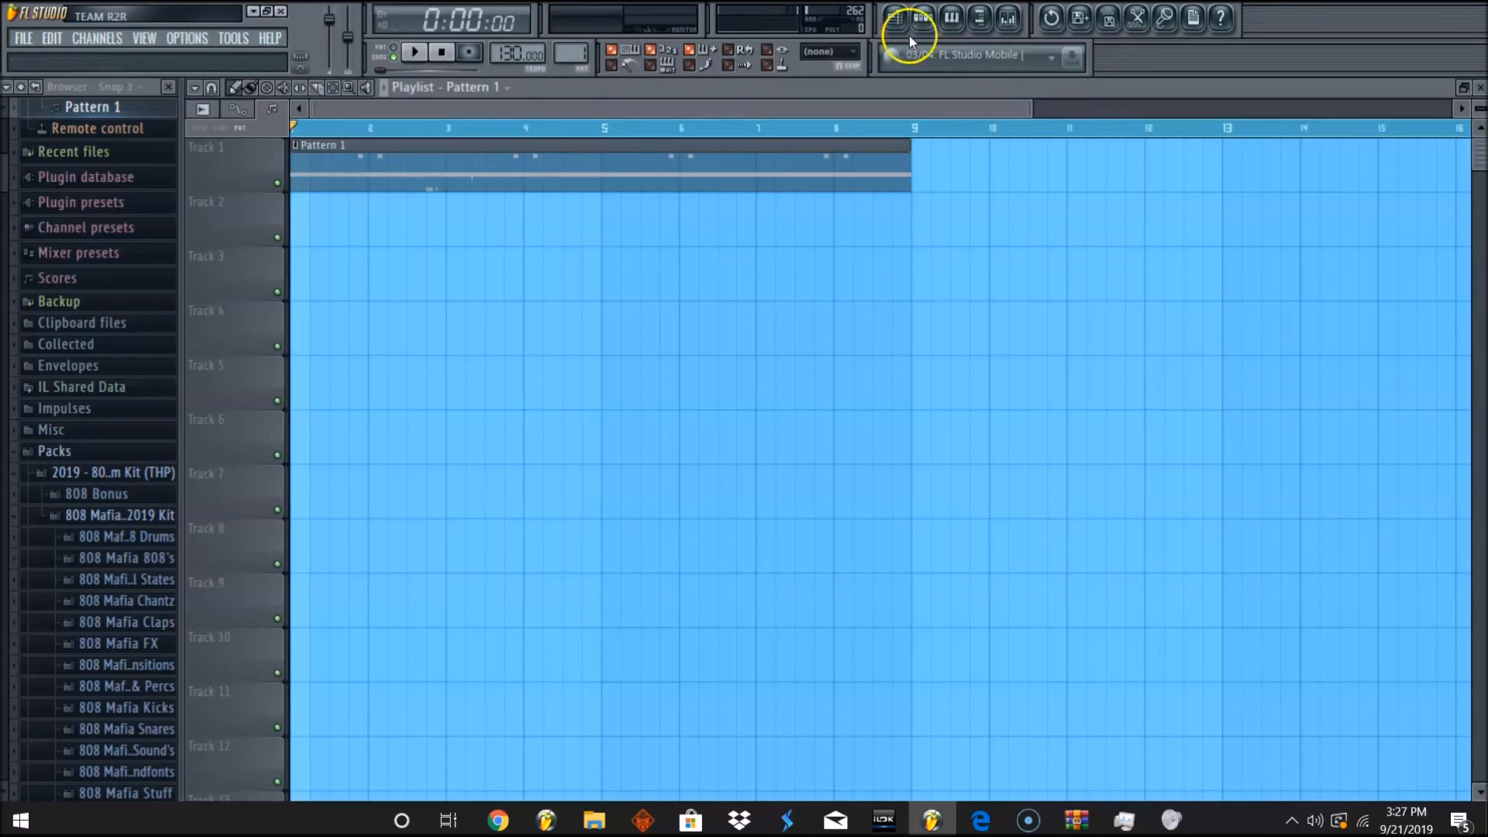
{"action": "left_click", "coordinate": [924, 19]}
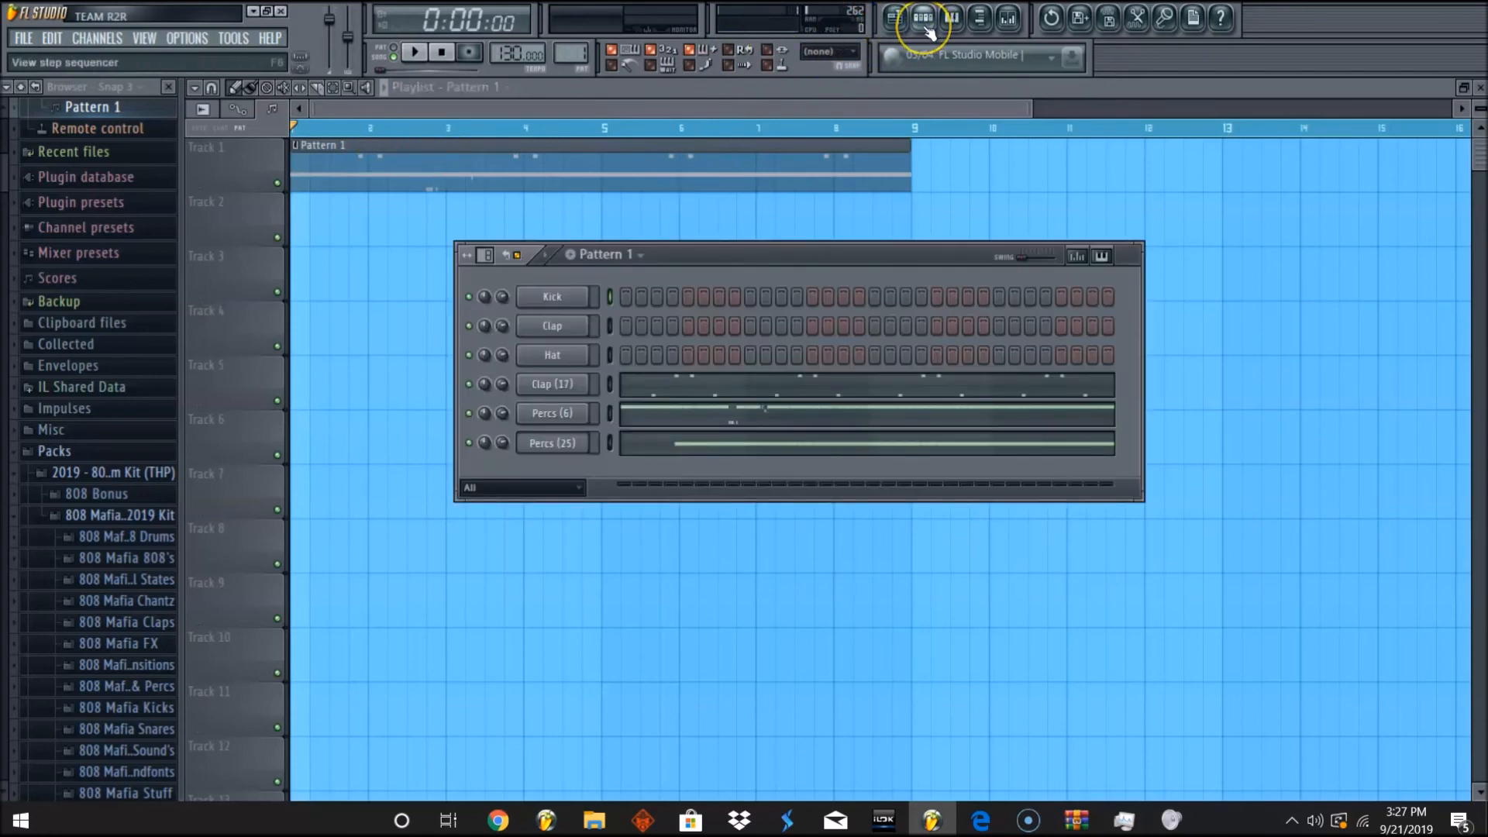
{"action": "left_click", "coordinate": [607, 254]}
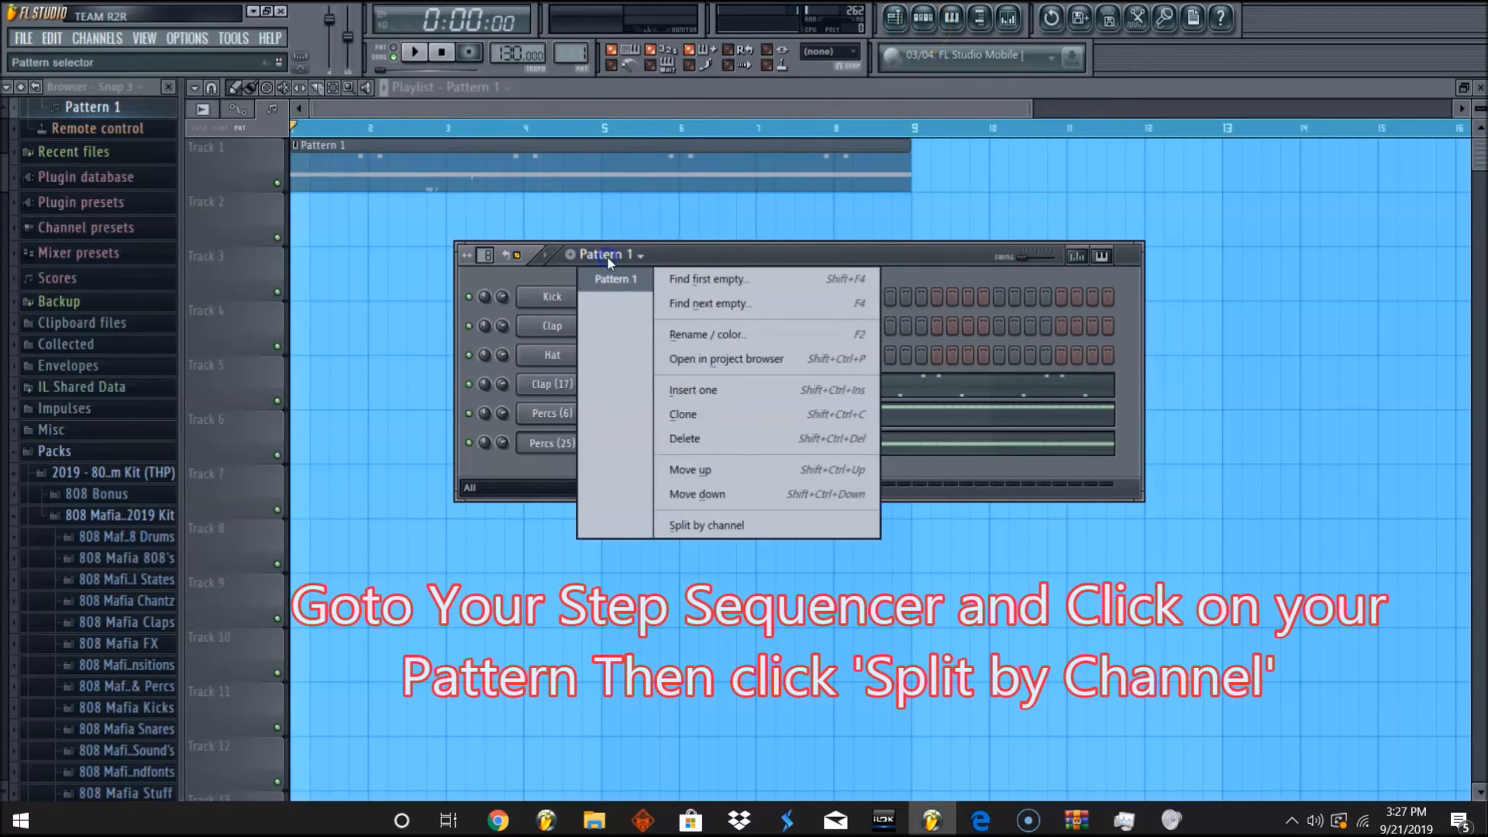
{"action": "left_click", "coordinate": [607, 255]}
{"action": "left_click", "coordinate": [606, 254]}
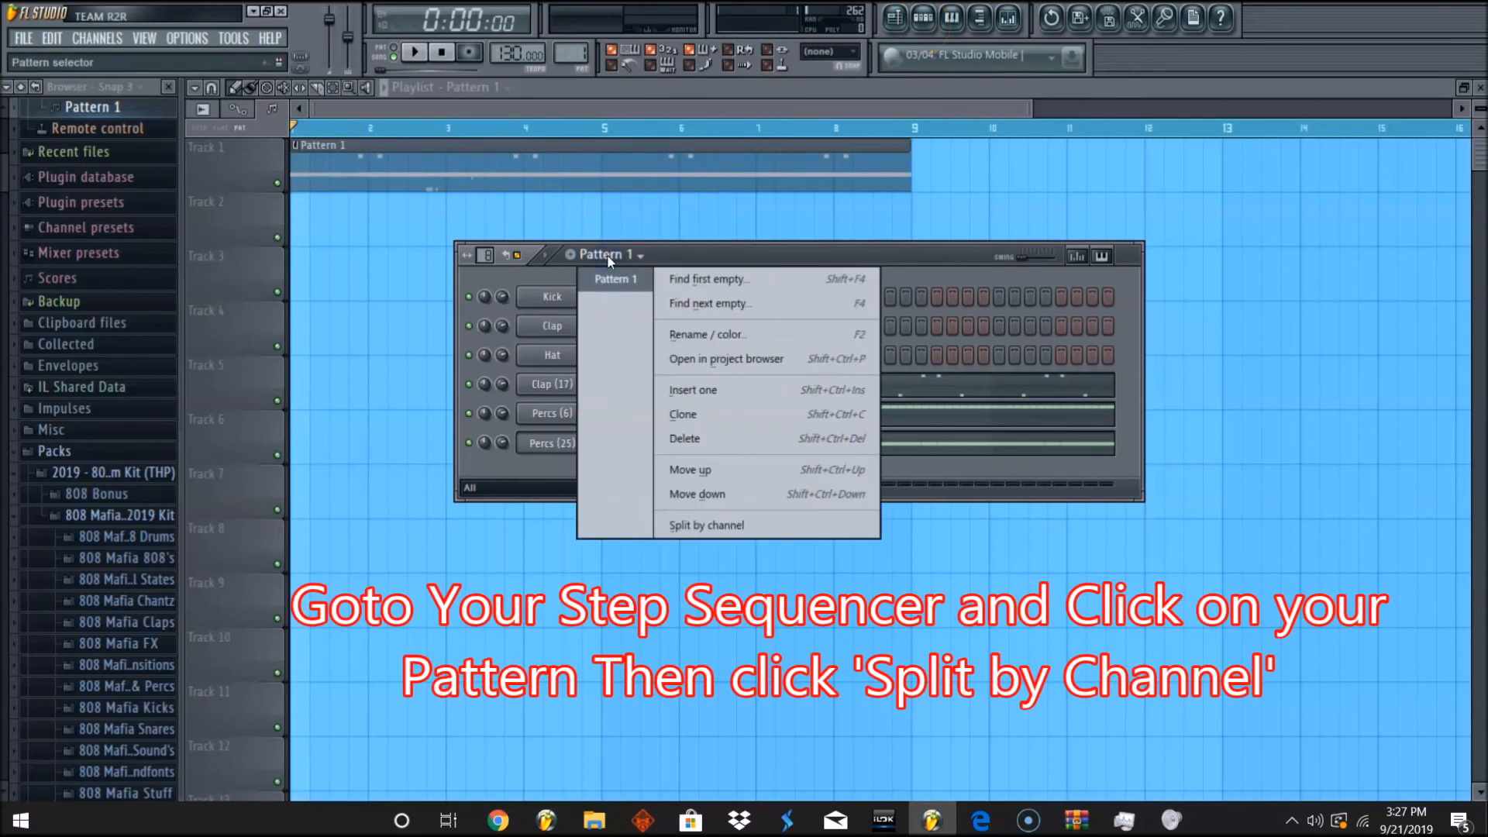
{"action": "left_click", "coordinate": [728, 527]}
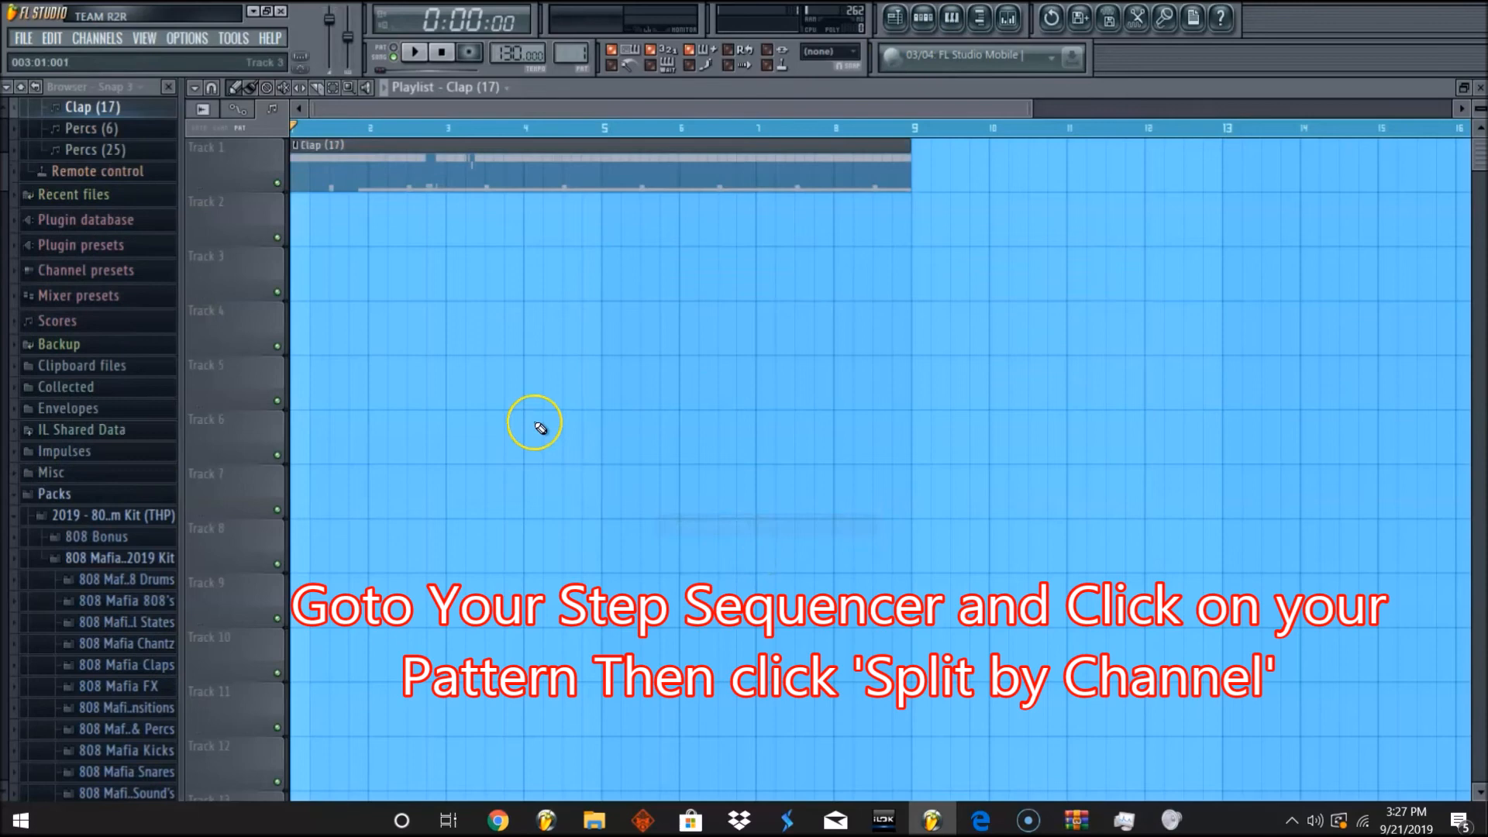
Spread the stacked clips onto separate tracks, with Clap (17) on Track 1 and Percs (6) and Percs (25) below, and play them.
{"action": "left_click_drag", "start_coordinate": [431, 189], "coordinate": [412, 365]}
{"action": "left_click_drag", "start_coordinate": [407, 167], "coordinate": [377, 431]}
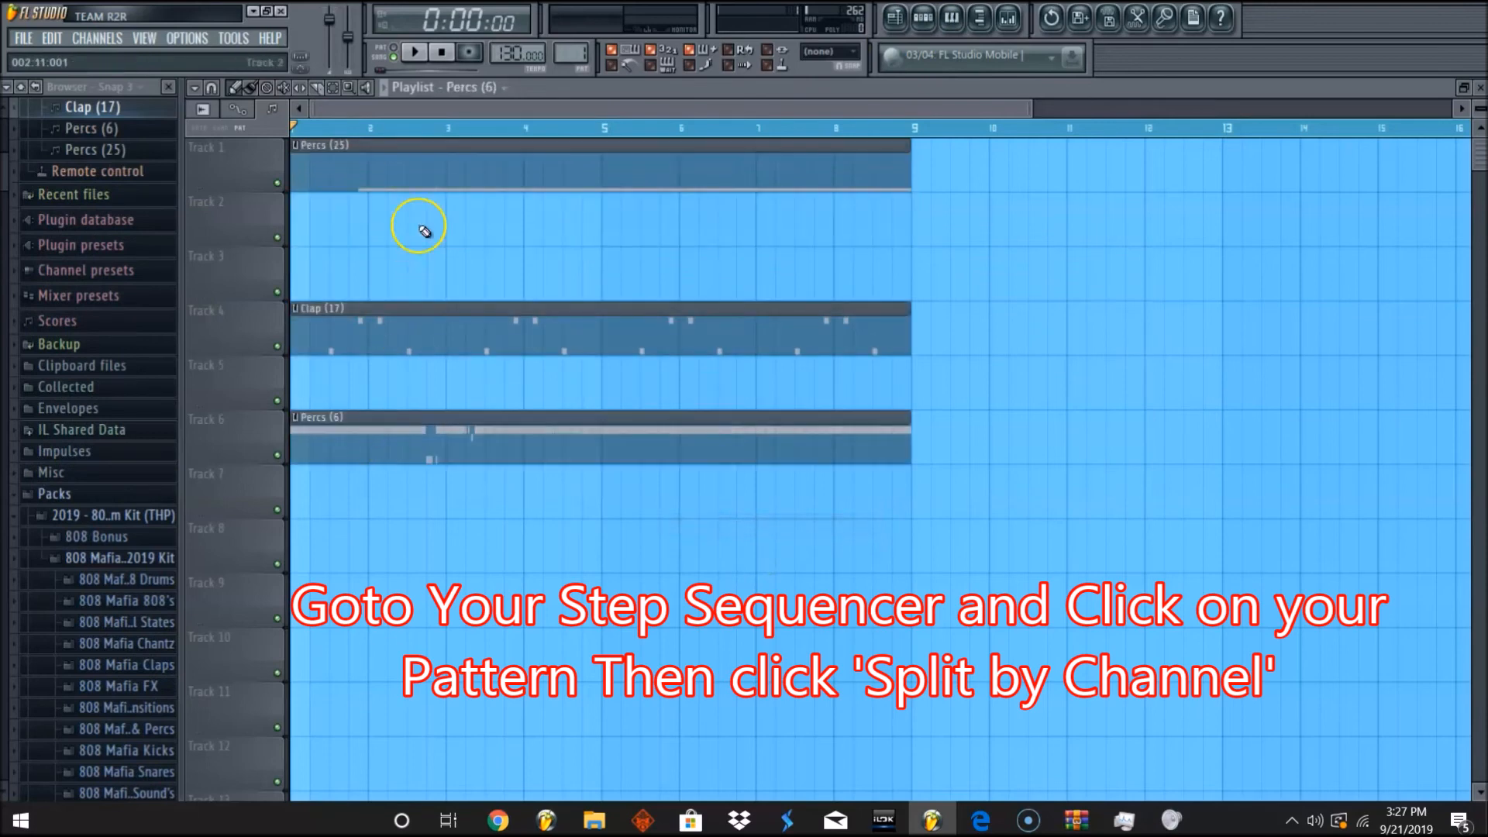
{"action": "left_click_drag", "start_coordinate": [416, 171], "coordinate": [411, 606]}
{"action": "left_click_drag", "start_coordinate": [426, 323], "coordinate": [371, 172]}
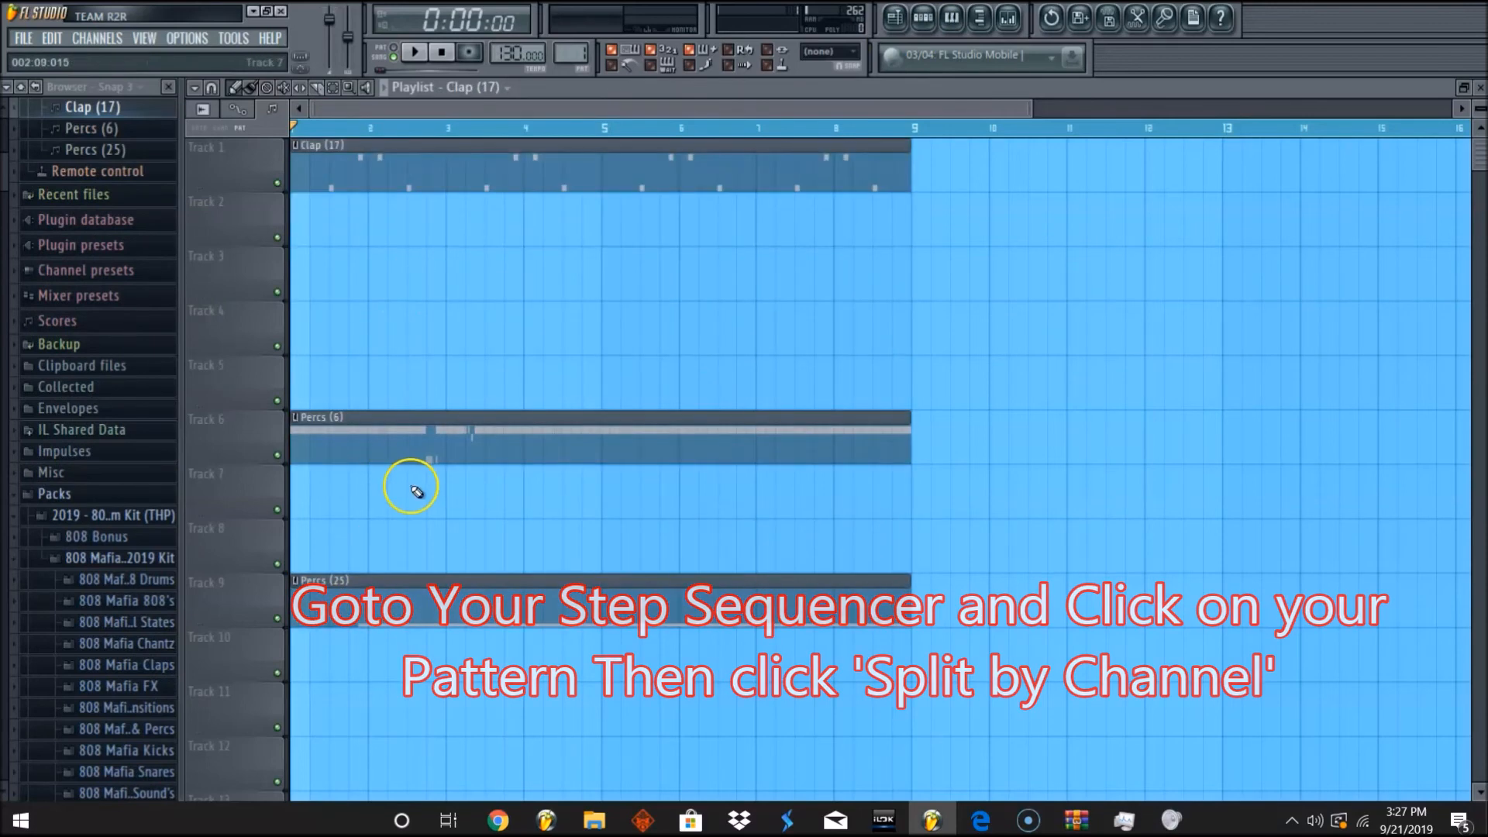
{"action": "left_click_drag", "start_coordinate": [416, 451], "coordinate": [404, 337]}
{"action": "left_click", "coordinate": [416, 53]}
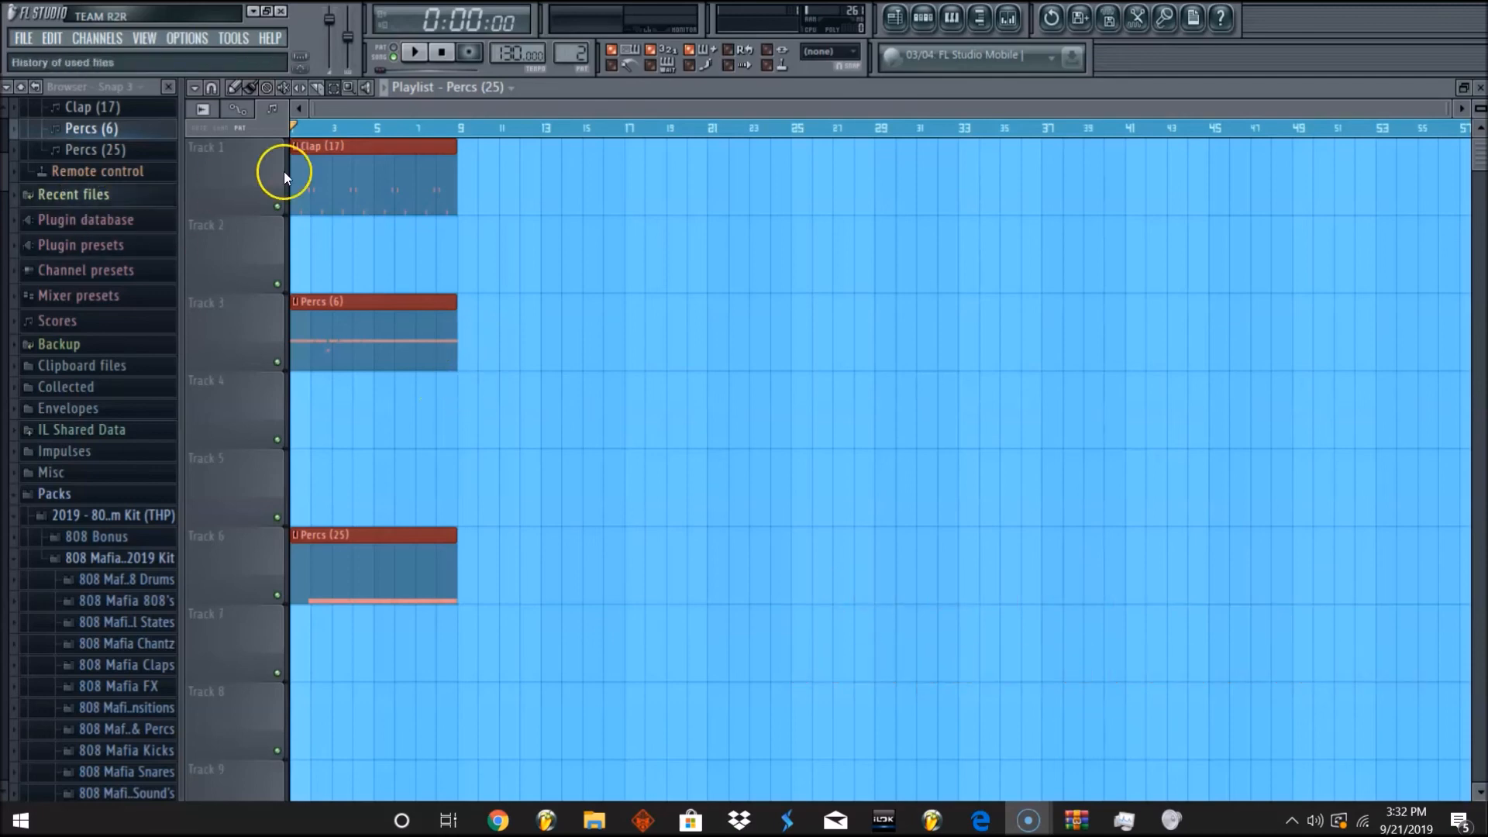
Select the Clap (17), Percs (6) and Percs (25) clips and duplicate them together six times, filling the playlist to bar 57.
{"action": "left_click", "coordinate": [435, 593]}
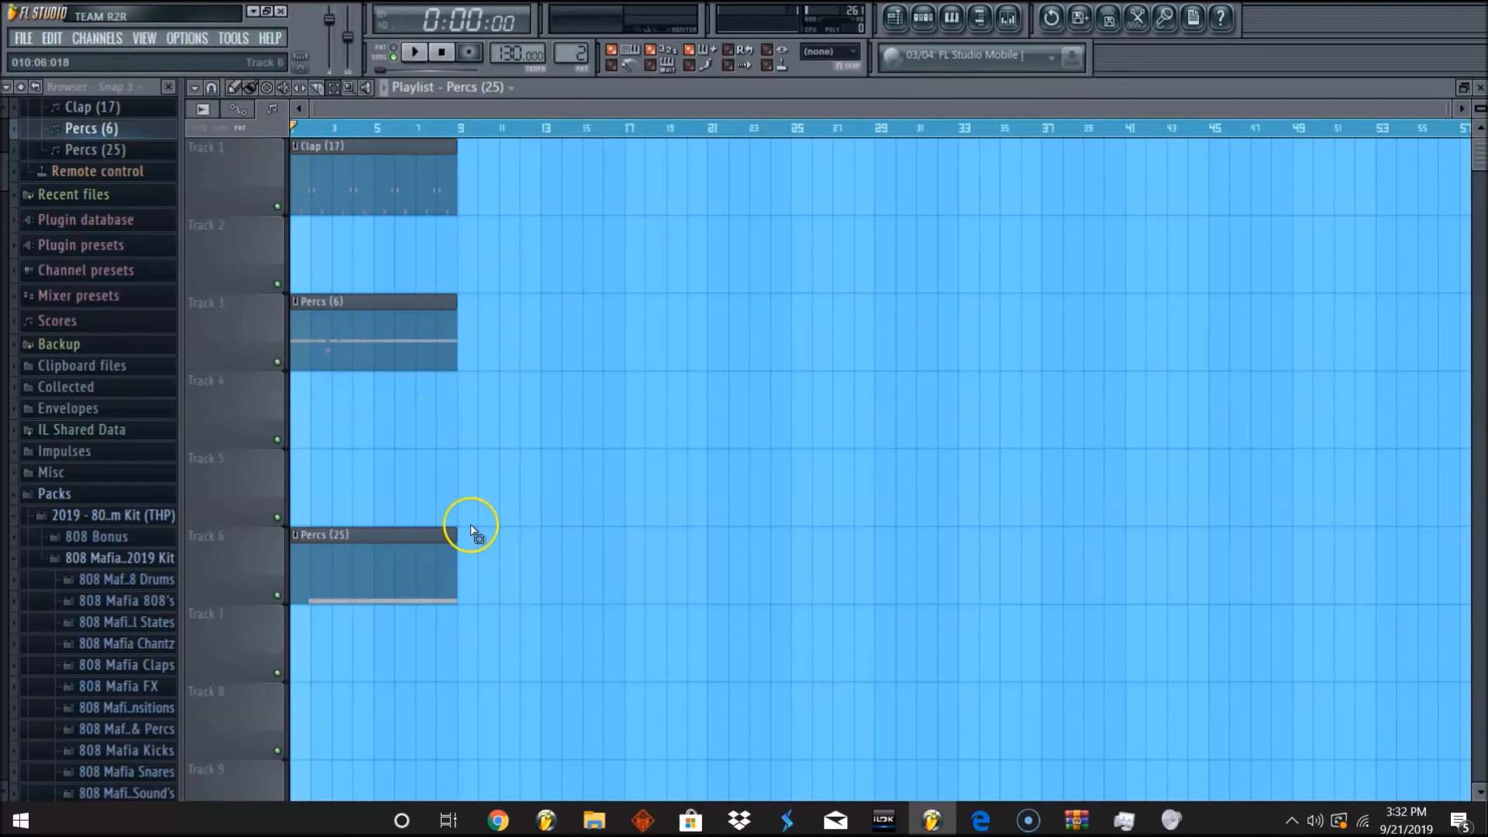
{"action": "left_click", "coordinate": [319, 89]}
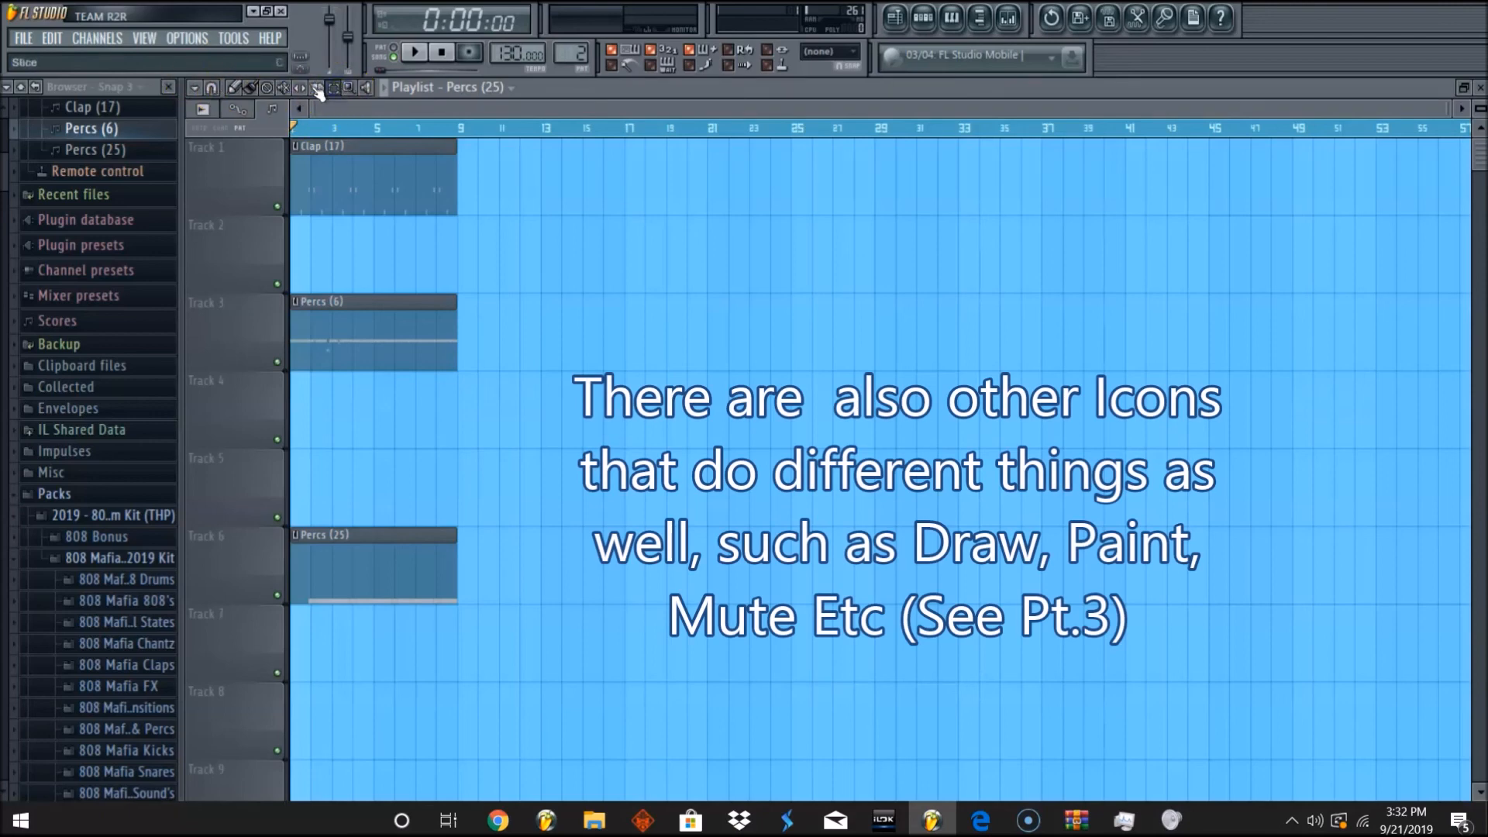
{"action": "left_click_drag", "start_coordinate": [631, 682], "coordinate": [186, 92]}
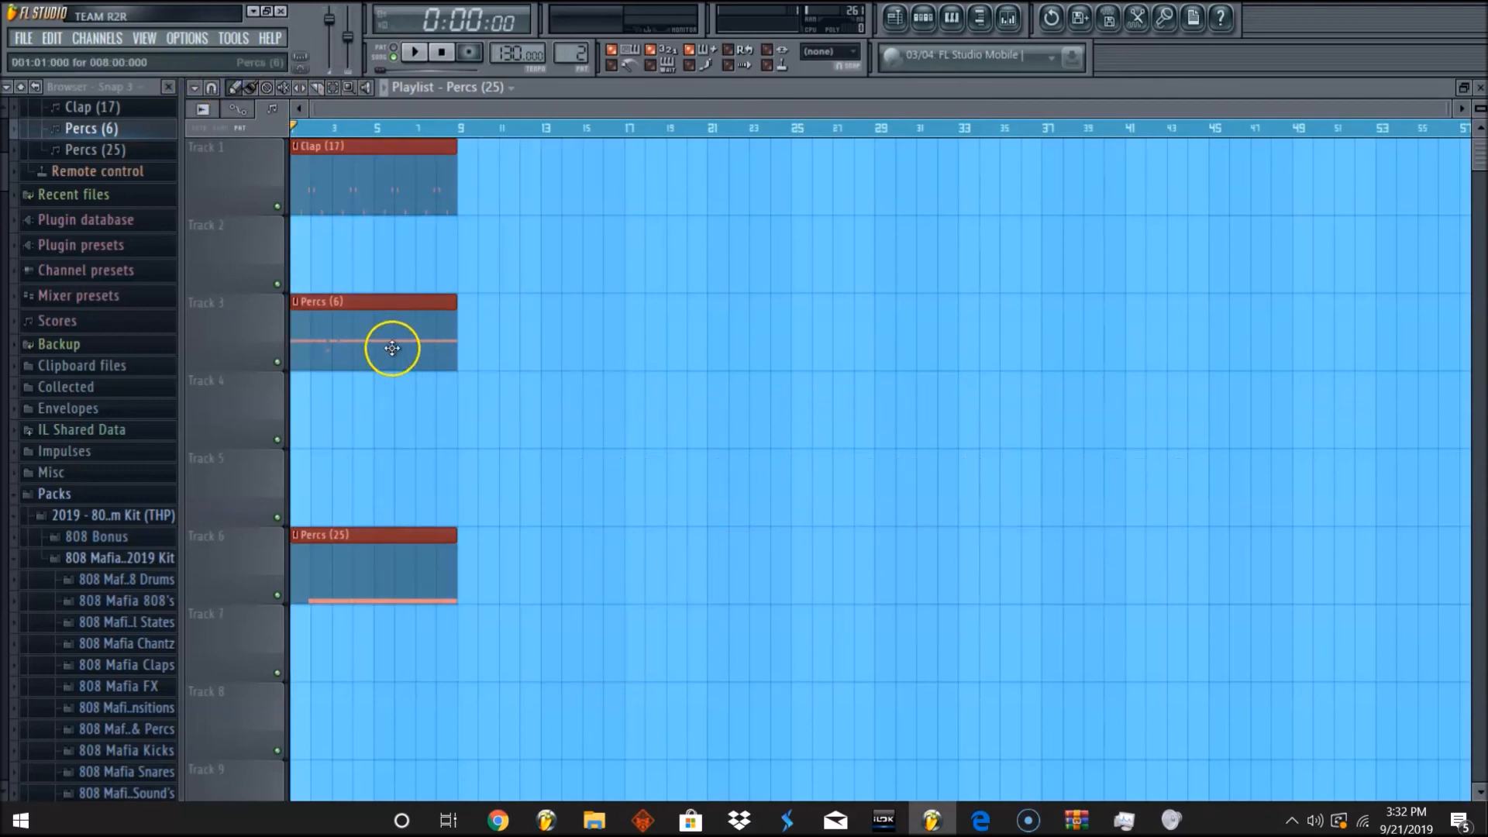
{"action": "key", "text": "ctrl+b"}
{"action": "key", "text": "ctrl+b"}
{"action": "key", "text": "ctrl+b"}
{"action": "key", "text": "ctrl+b"}
{"action": "key", "text": "ctrl+b"}
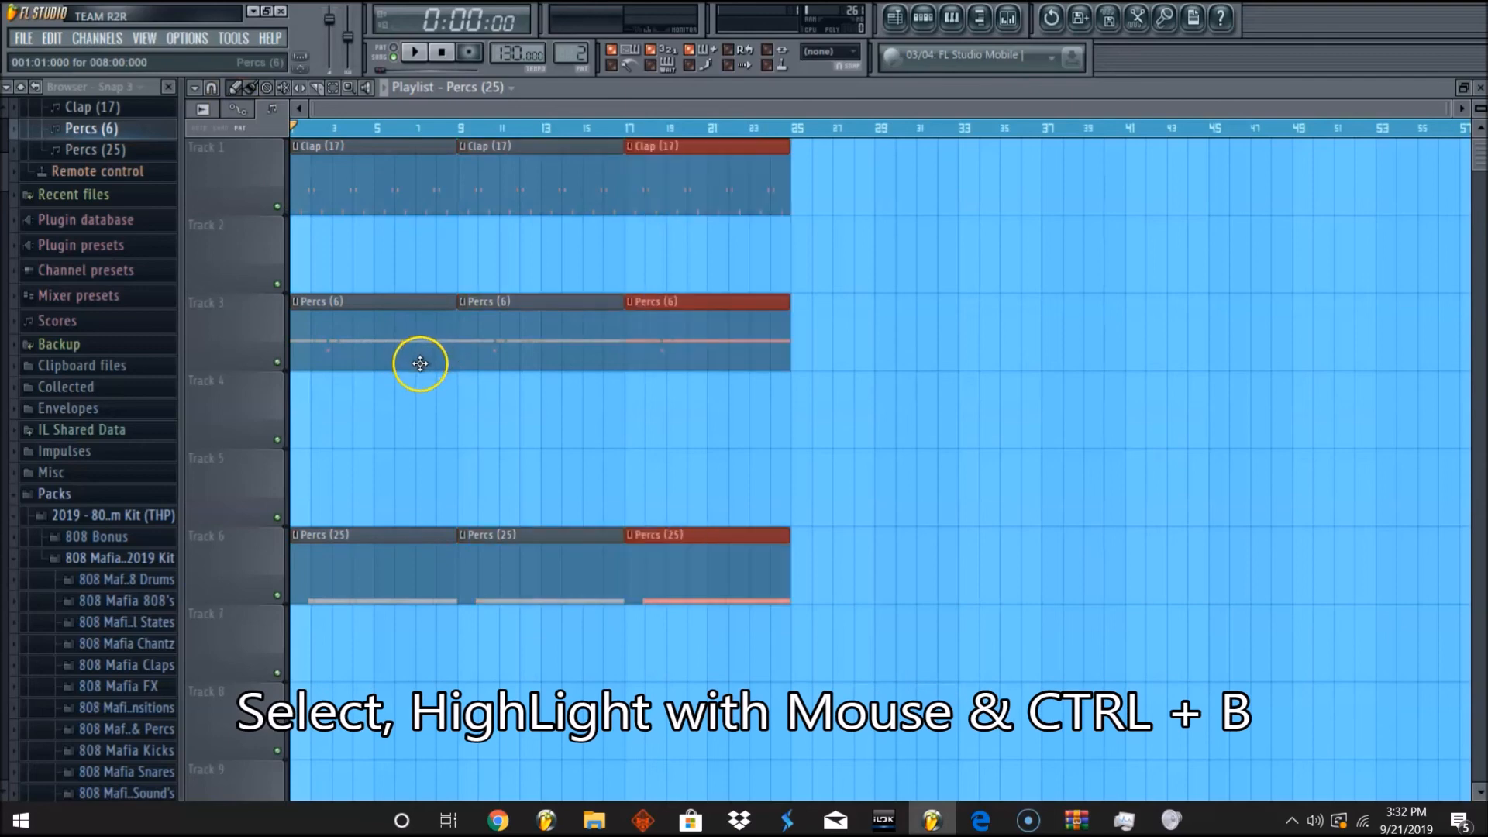
{"action": "key", "text": "ctrl+b"}
Play back the duplicated arrangement and stop it after a few bars.
{"action": "left_click", "coordinate": [415, 52]}
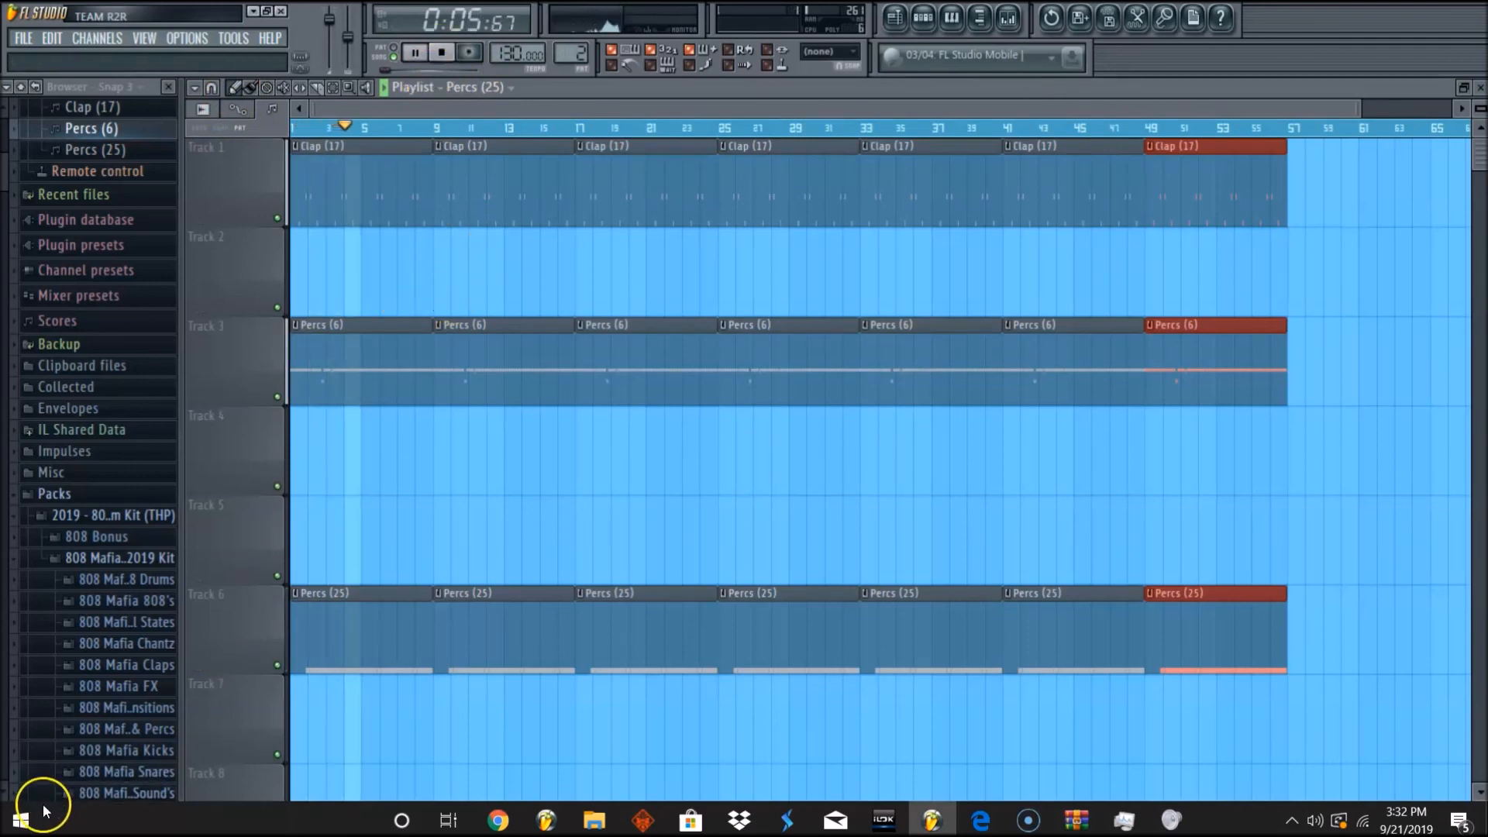
{"action": "key", "text": "space"}
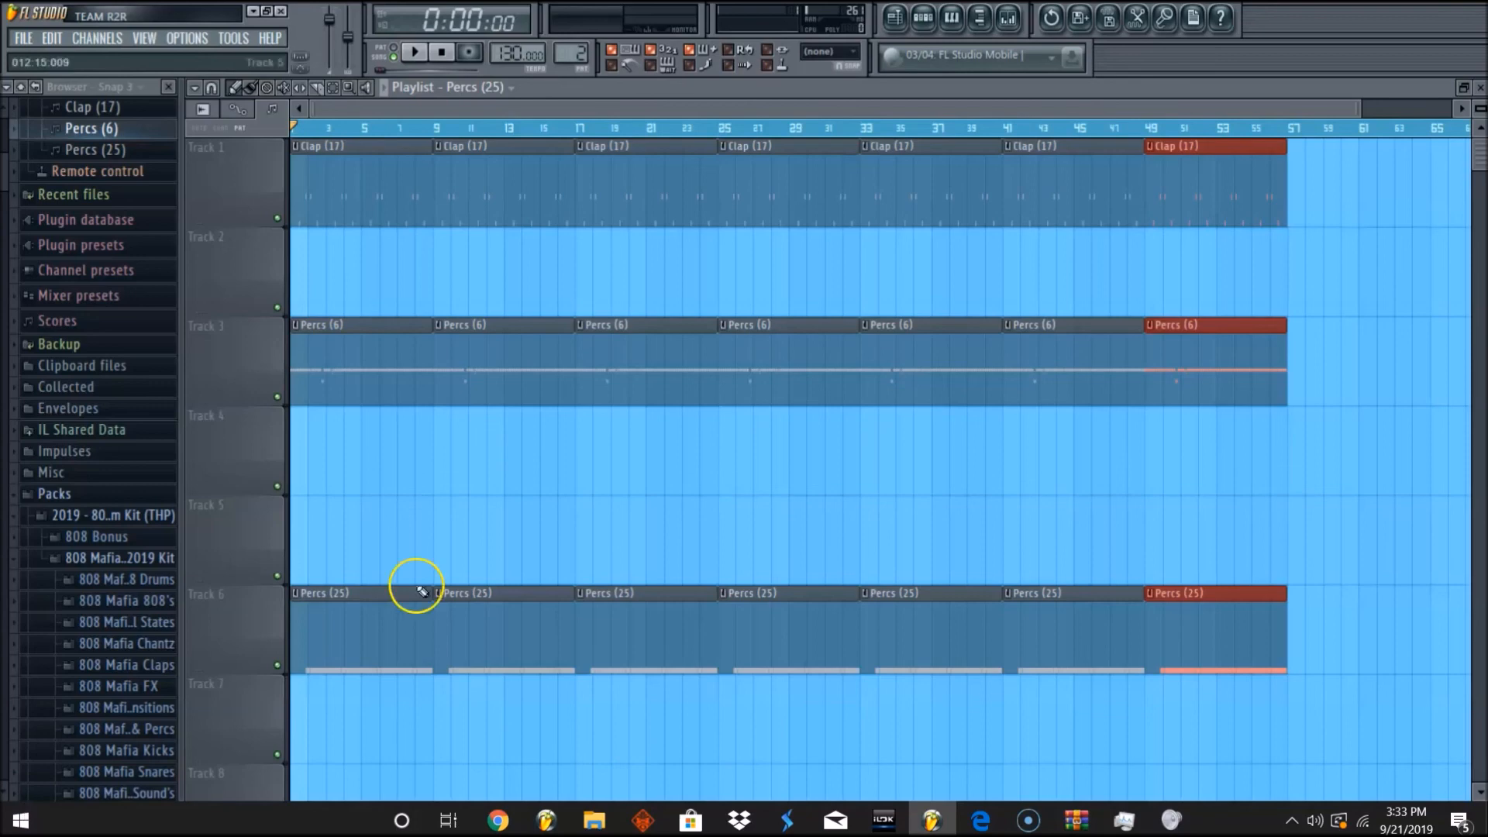
{"action": "left_click_drag", "start_coordinate": [1000, 109], "coordinate": [485, 290]}
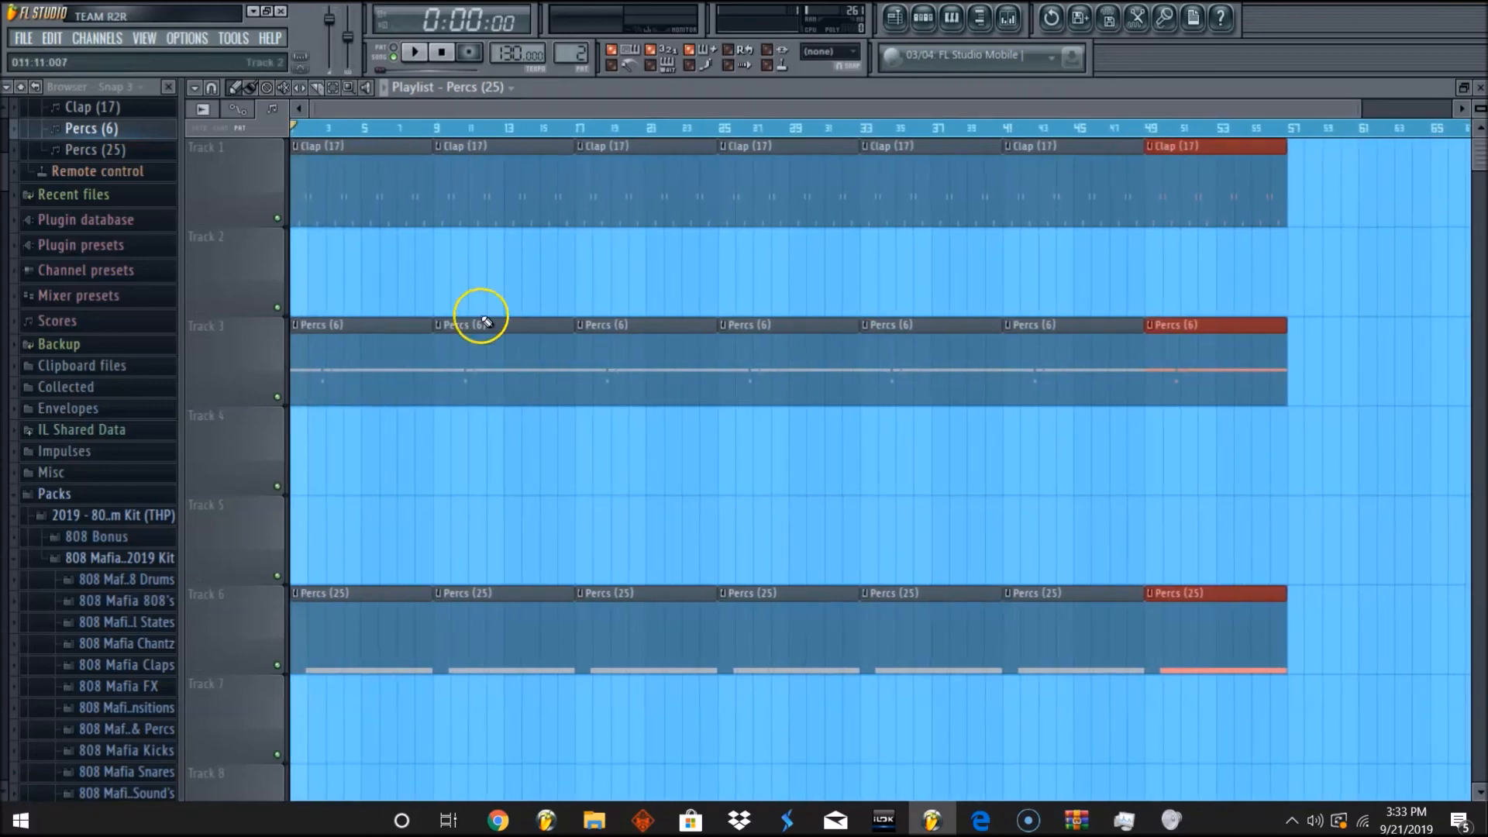